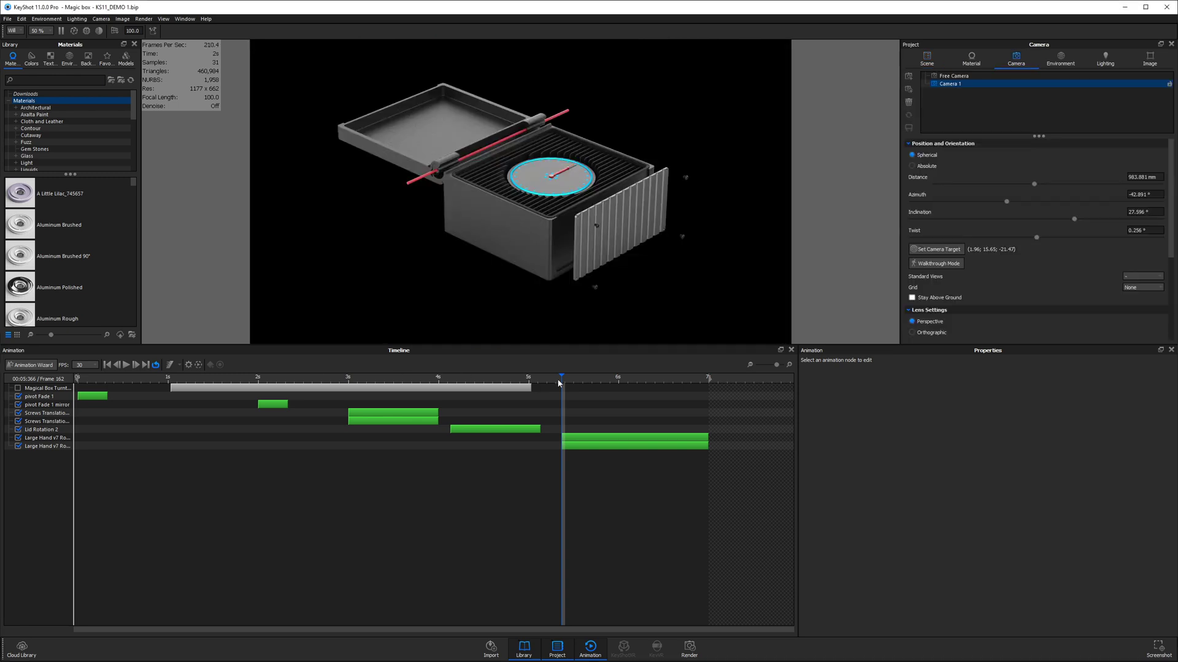
- Delete the pivot Fade 1 animation and its mirror track from the timeline
{"action": "mouse_move", "coordinate": [560, 377]}
{"action": "left_mouse_down"}
{"action": "mouse_move", "coordinate": [134, 377]}
{"action": "mouse_move", "coordinate": [581, 377]}
{"action": "left_mouse_up"}
{"action": "left_click", "coordinate": [41, 397]}
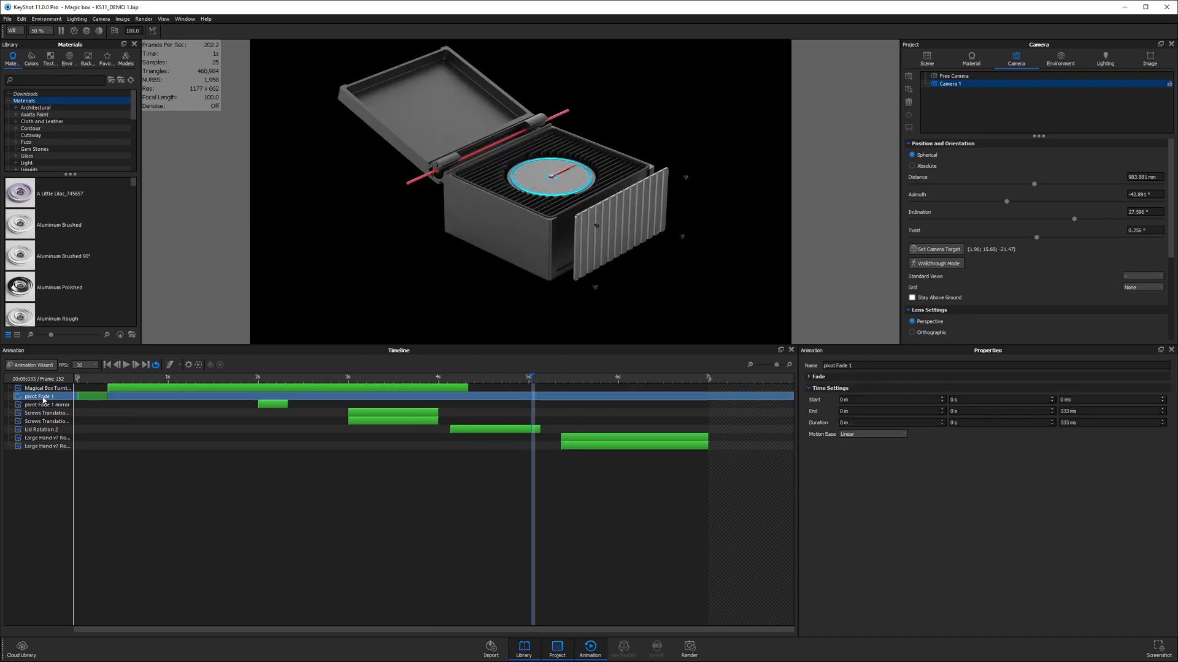
{"action": "left_click", "coordinate": [44, 405], "text": "ctrl"}
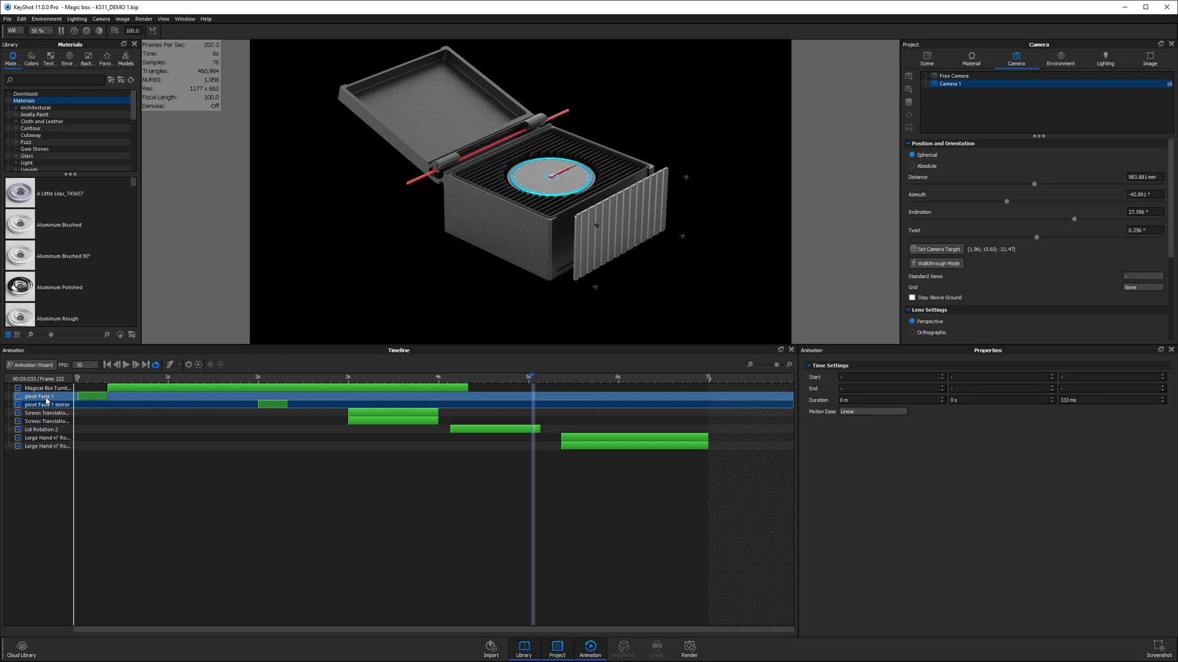
{"action": "right_click", "coordinate": [46, 401]}
{"action": "left_click", "coordinate": [73, 517]}
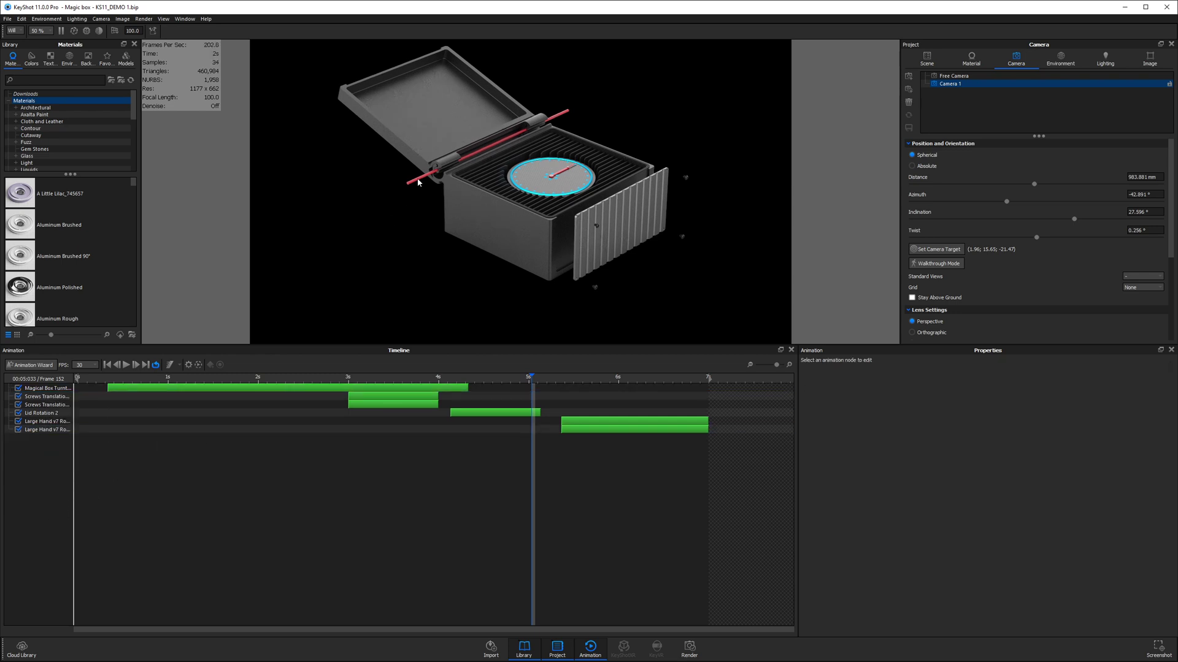
- Hide and lock the red pivot rod in the Scene tree
{"action": "left_click", "coordinate": [927, 59]}
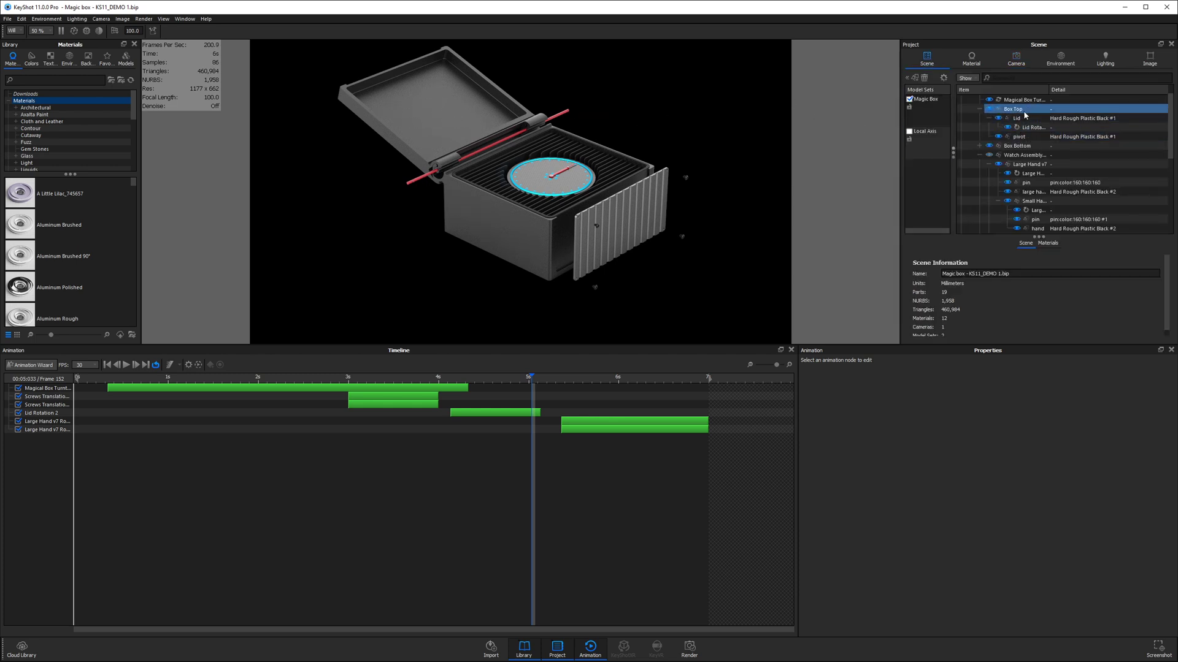
{"action": "left_click", "coordinate": [1027, 137]}
{"action": "right_click", "coordinate": [1028, 137]}
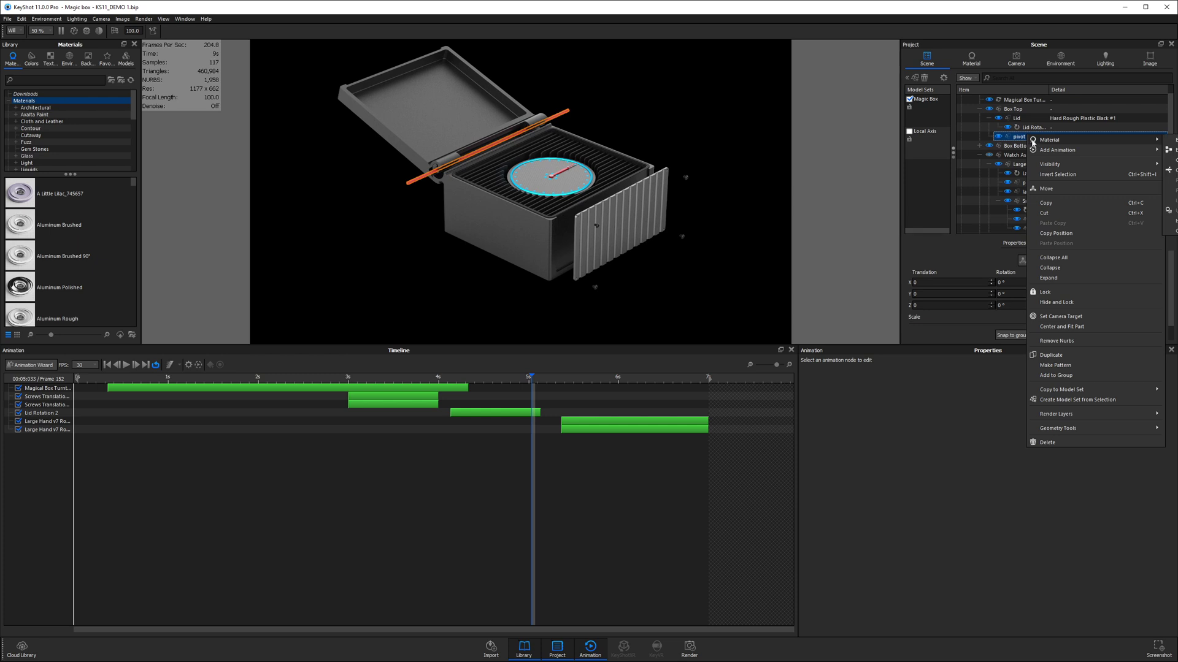
{"action": "right_click", "coordinate": [1014, 136]}
{"action": "left_click", "coordinate": [1042, 303]}
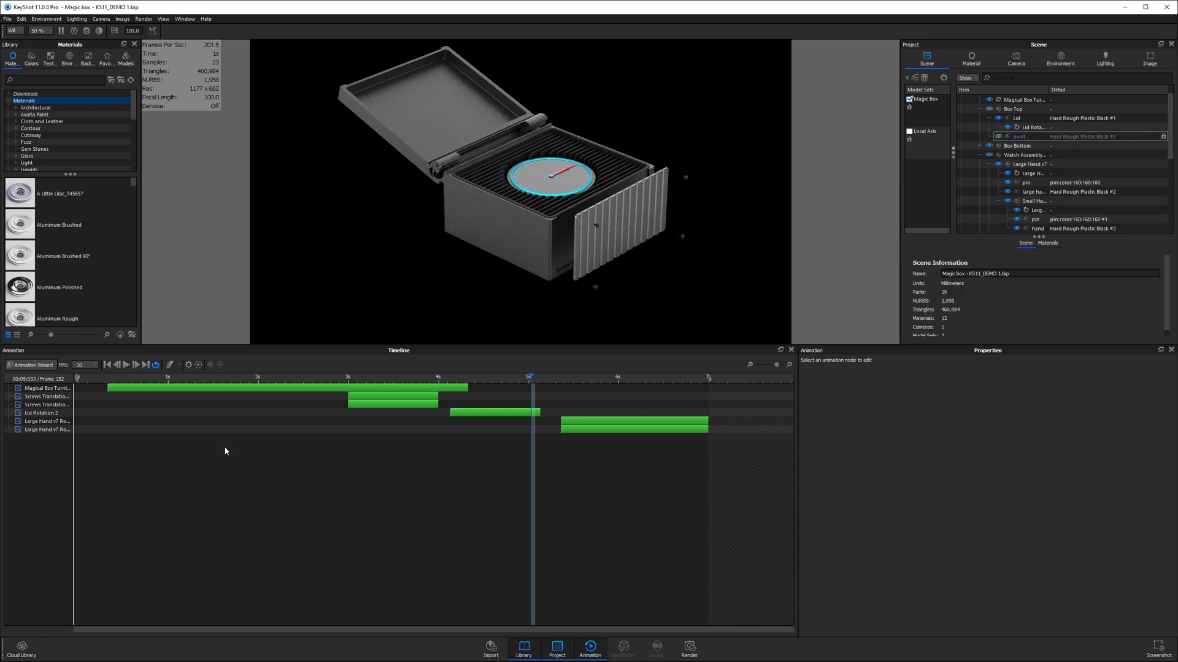
- Move the Magical Box Turntable bar to start at 0 s and end at 2 s
{"action": "left_click_drag", "start_coordinate": [193, 387], "coordinate": [163, 389]}
{"action": "left_click_drag", "start_coordinate": [83, 377], "coordinate": [361, 377]}
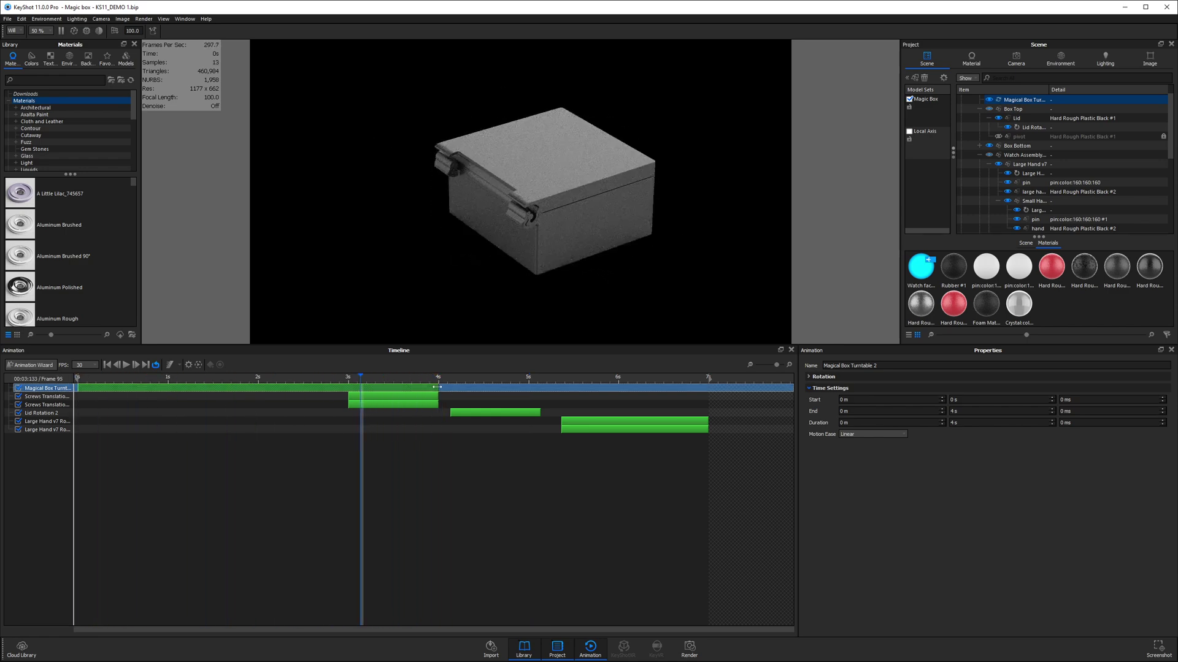
{"action": "left_click_drag", "start_coordinate": [437, 387], "coordinate": [258, 396]}
{"action": "left_click", "coordinate": [200, 388]}
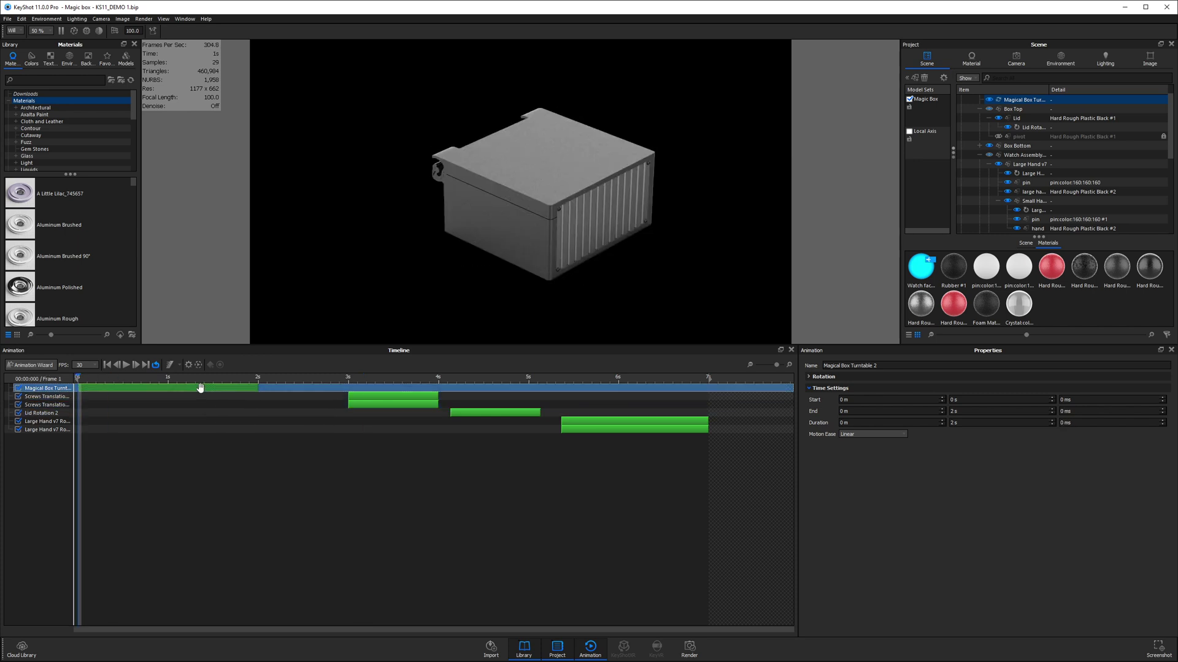
- Preview the turntable spin with Linear, then Ease In motion ease
{"action": "left_click", "coordinate": [849, 436]}
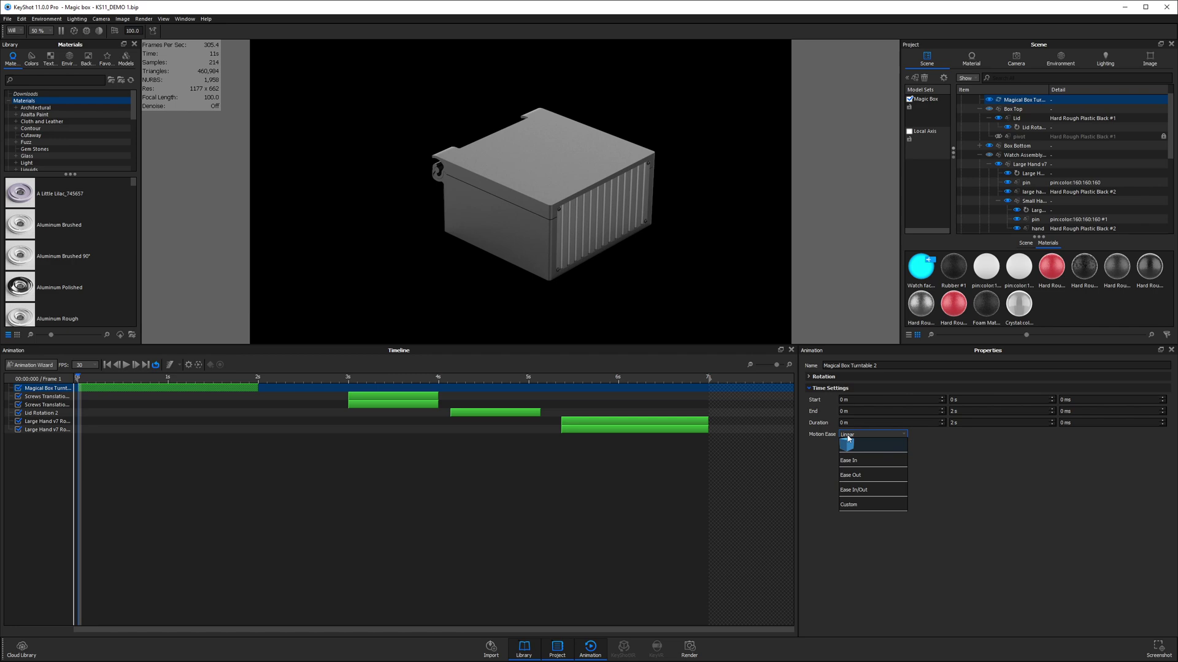
{"action": "left_click", "coordinate": [850, 443]}
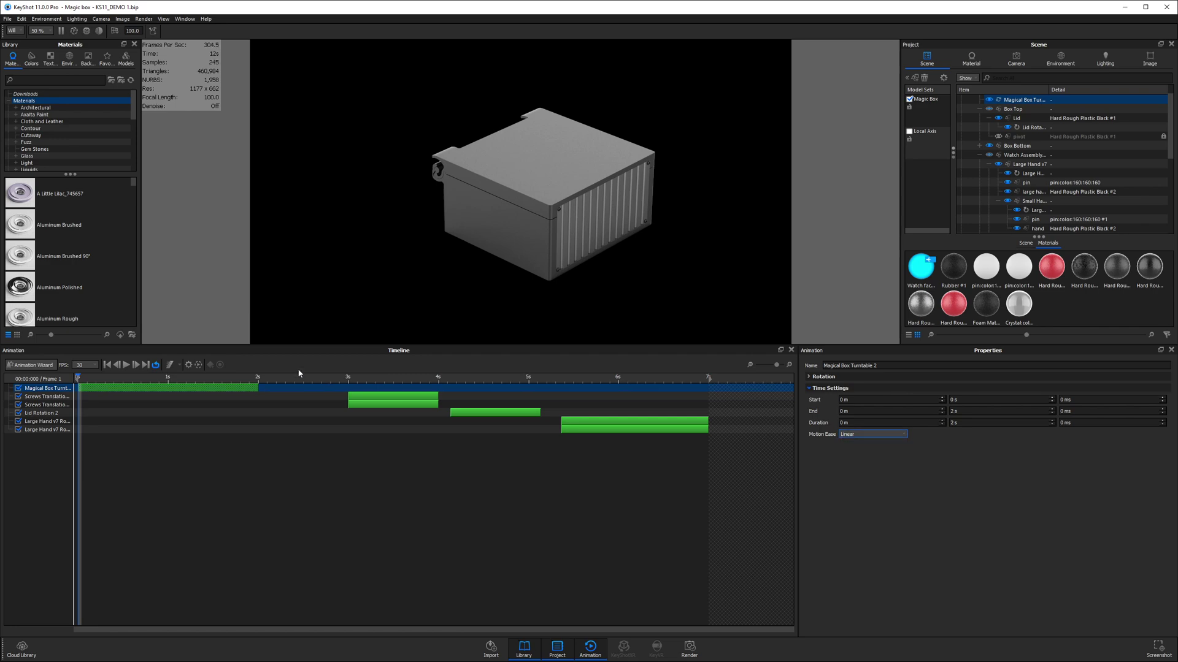
{"action": "left_click", "coordinate": [127, 365]}
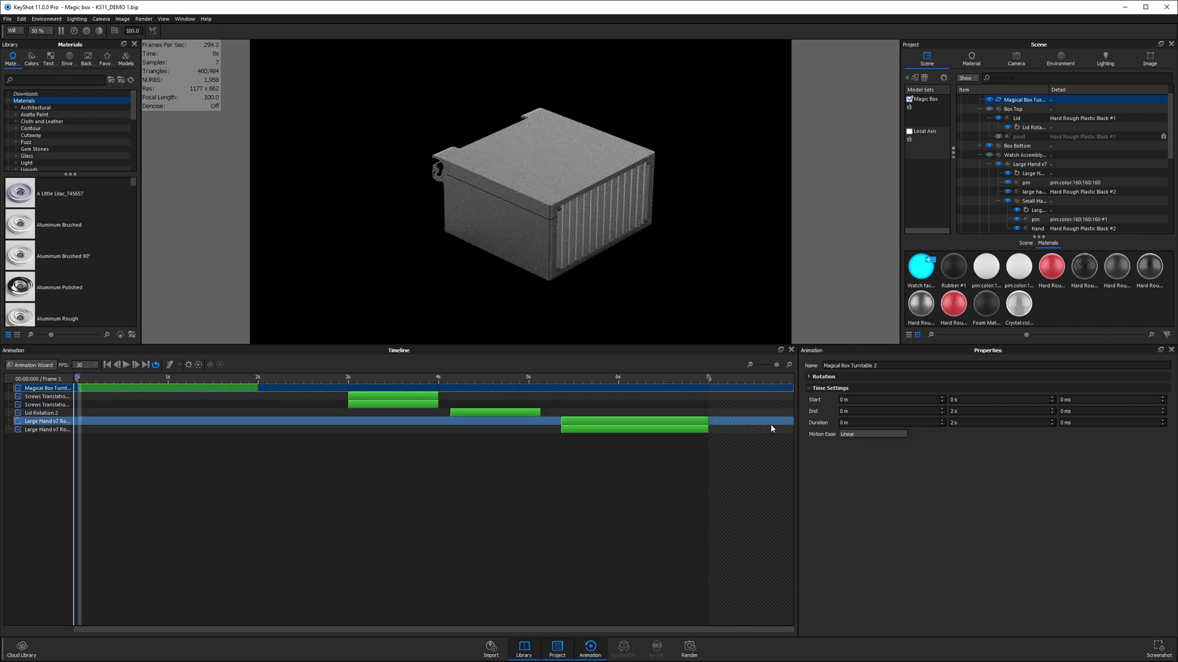
{"action": "left_click", "coordinate": [853, 433]}
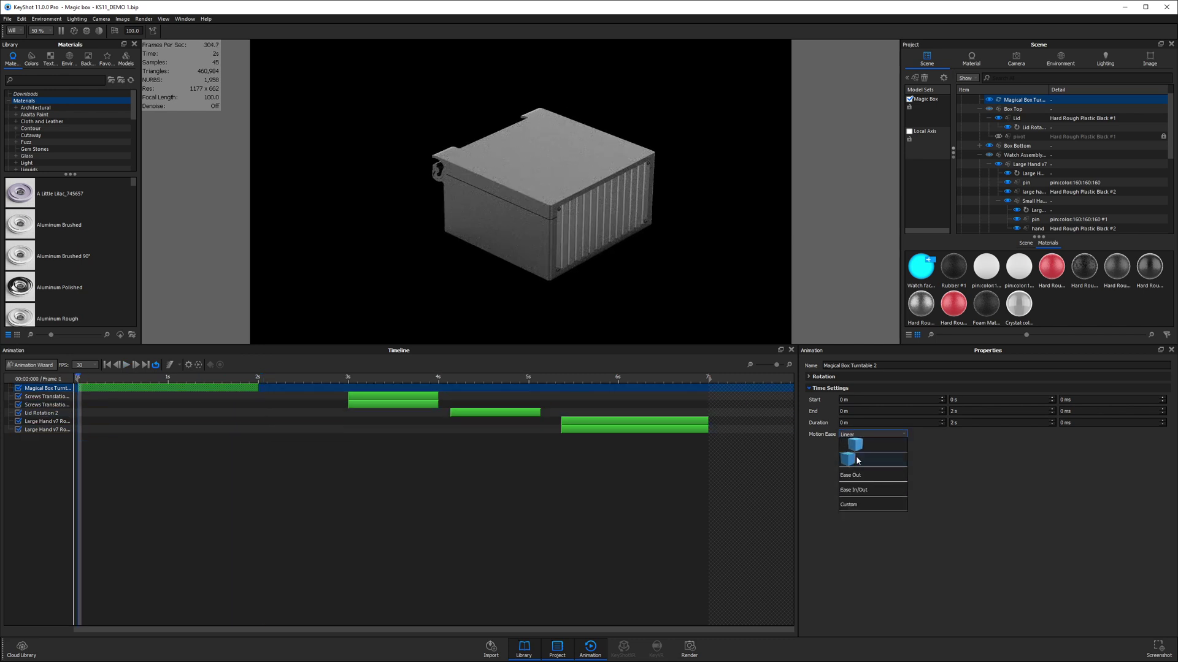
{"action": "left_click", "coordinate": [856, 459]}
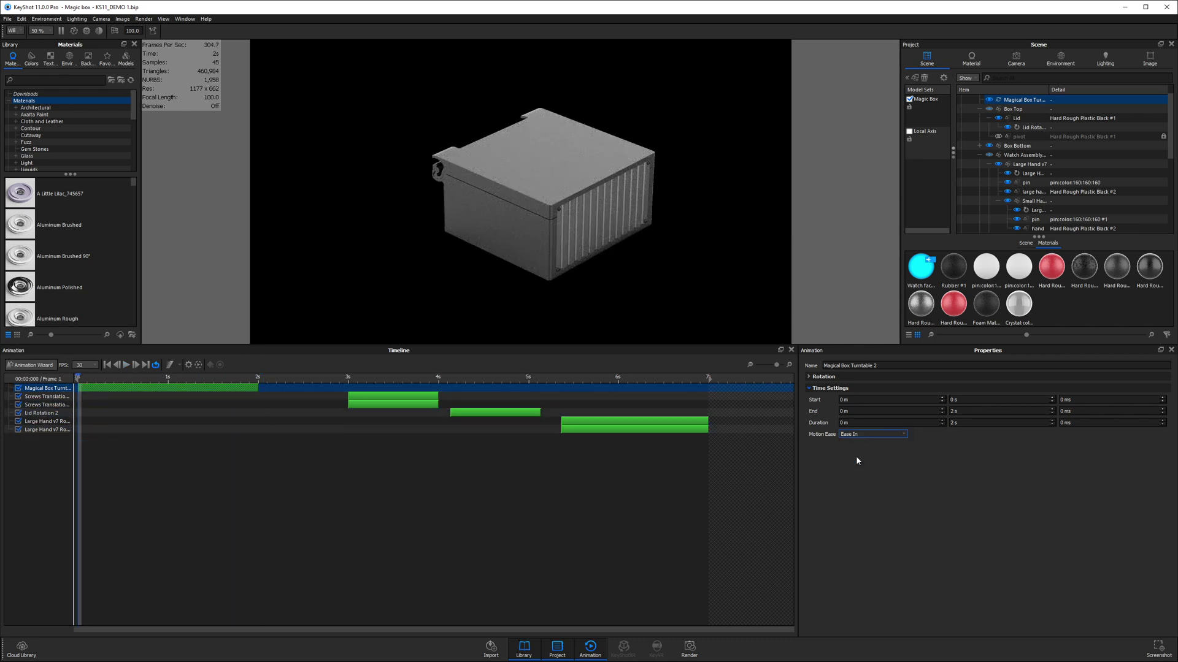
{"action": "left_click", "coordinate": [127, 366]}
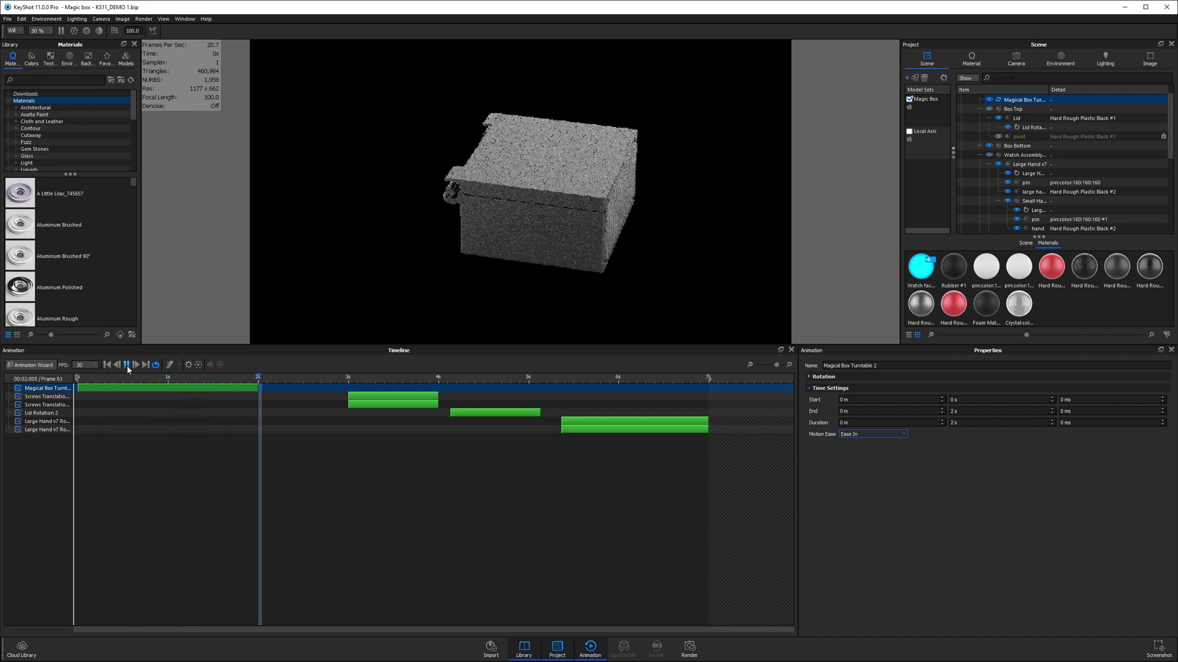
{"action": "left_click", "coordinate": [127, 365]}
{"action": "left_click", "coordinate": [108, 365]}
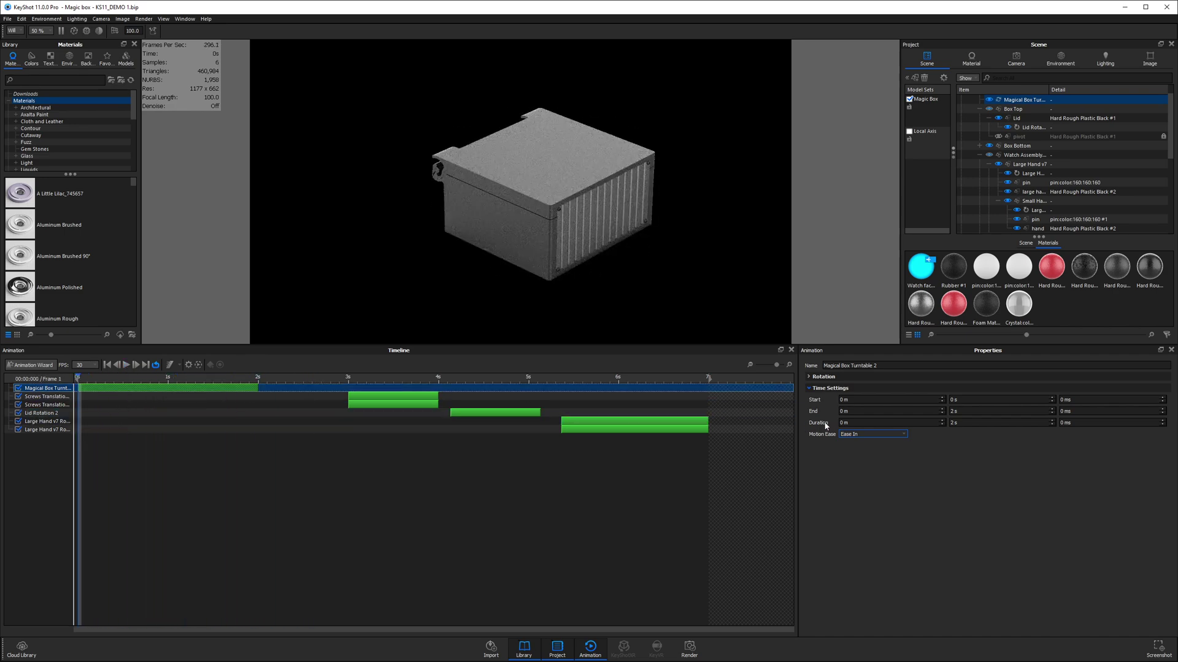
- Preview Ease Out, then set the turntable motion ease to Ease In/Out and play it
{"action": "left_click", "coordinate": [881, 432]}
{"action": "left_click", "coordinate": [875, 470]}
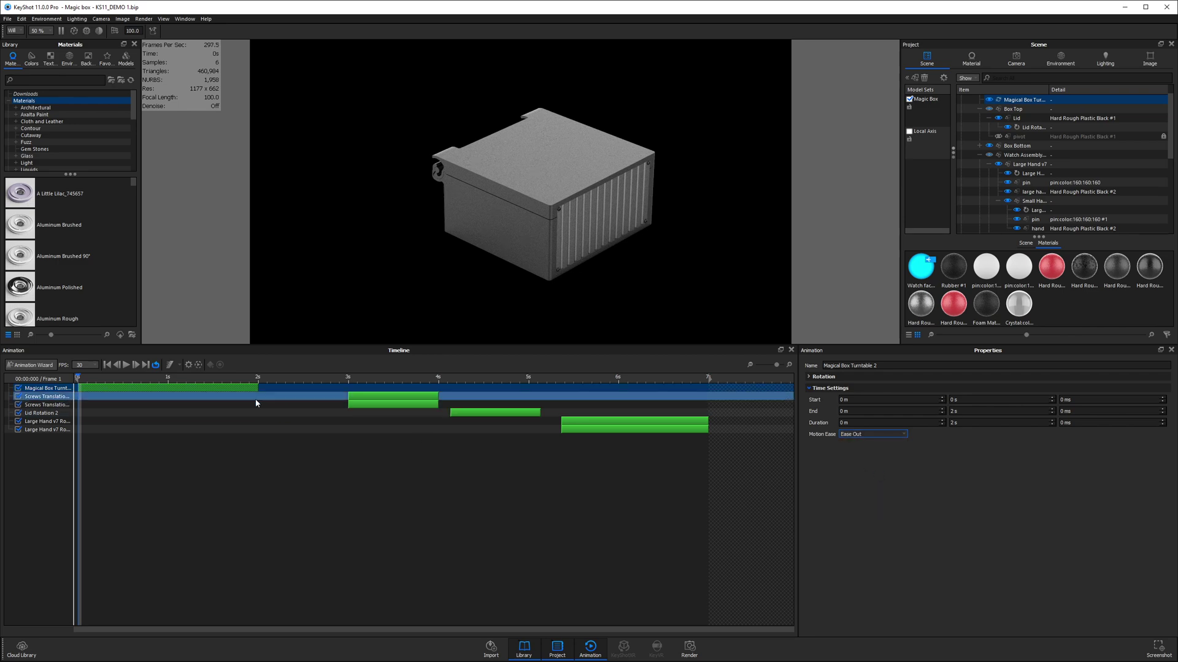
{"action": "left_click", "coordinate": [126, 365]}
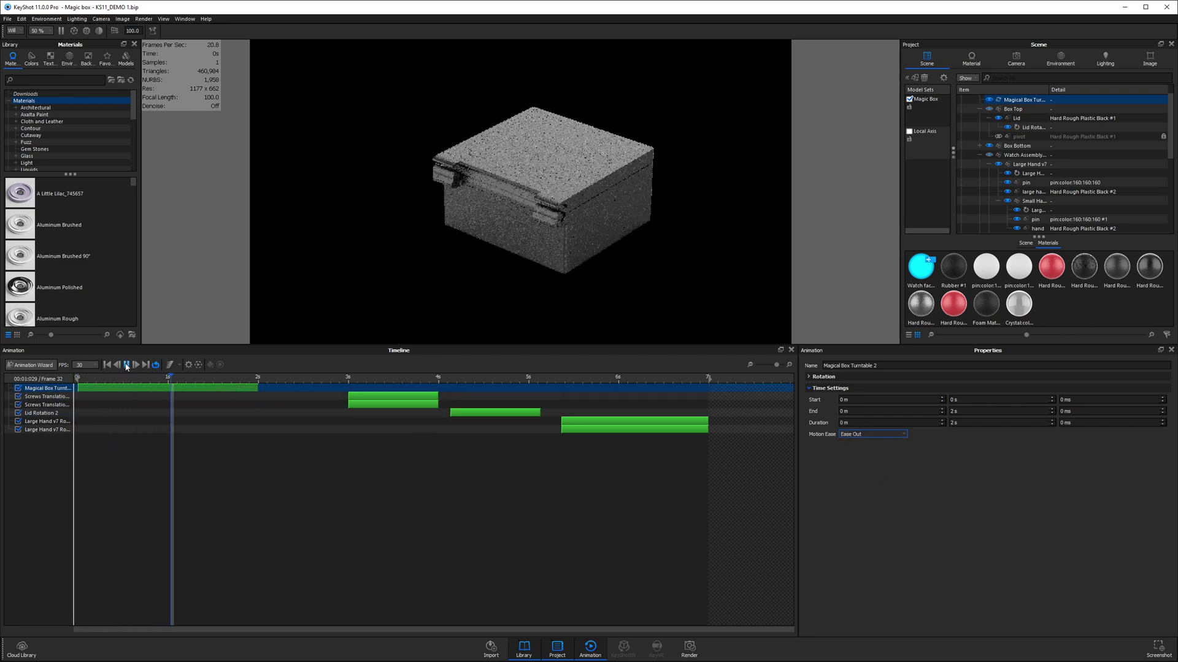
{"action": "key", "text": "space"}
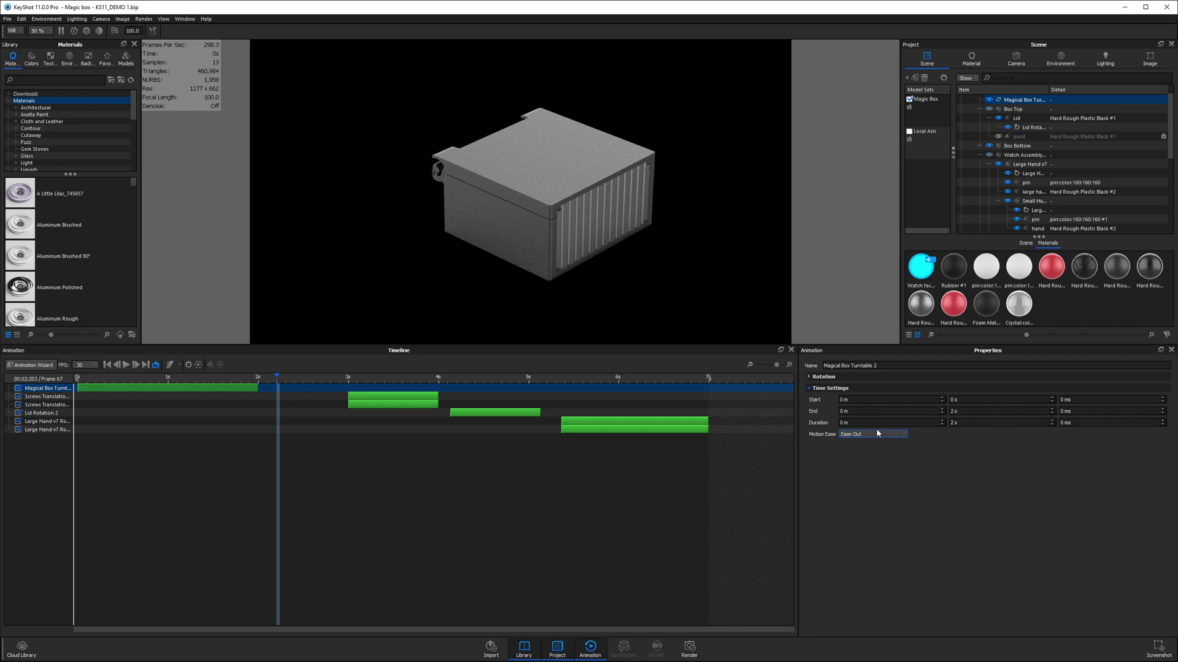
{"action": "left_click", "coordinate": [876, 432]}
{"action": "left_click", "coordinate": [878, 484]}
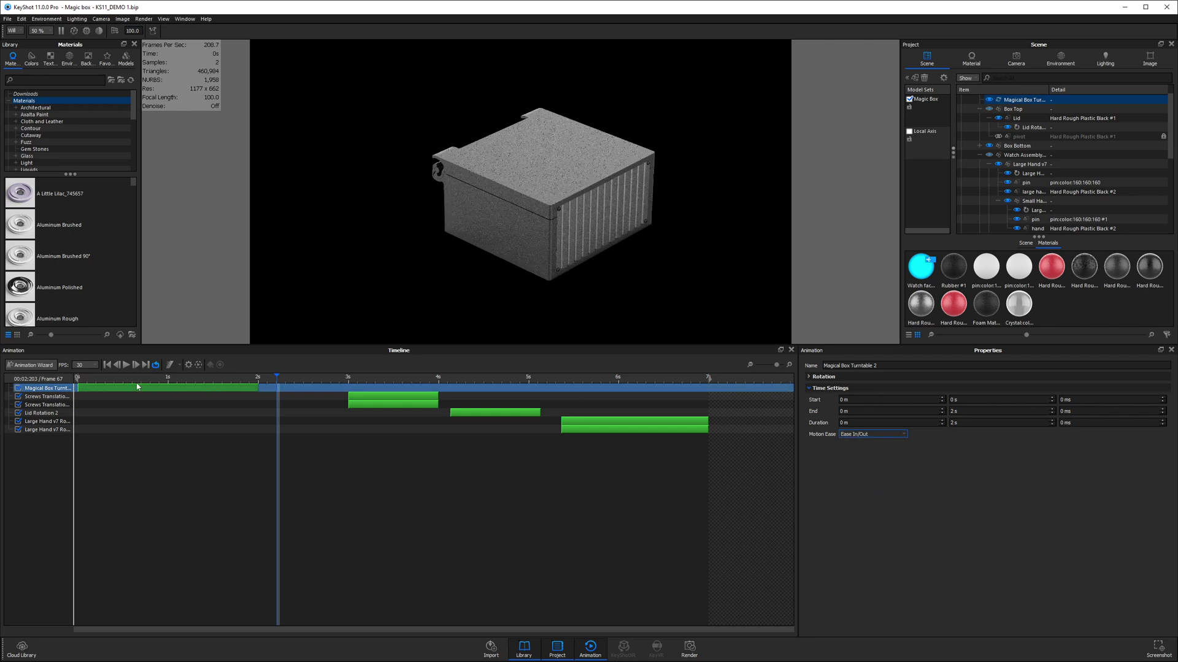
{"action": "left_click", "coordinate": [91, 387]}
{"action": "left_click", "coordinate": [127, 364]}
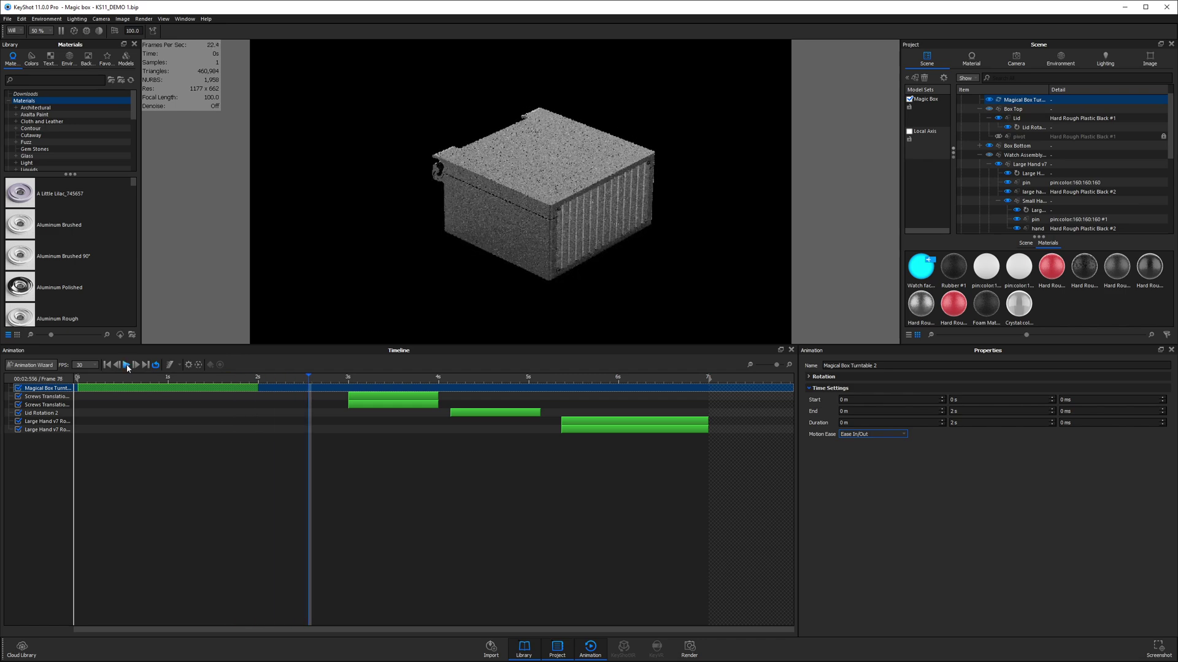
{"action": "left_click", "coordinate": [864, 434]}
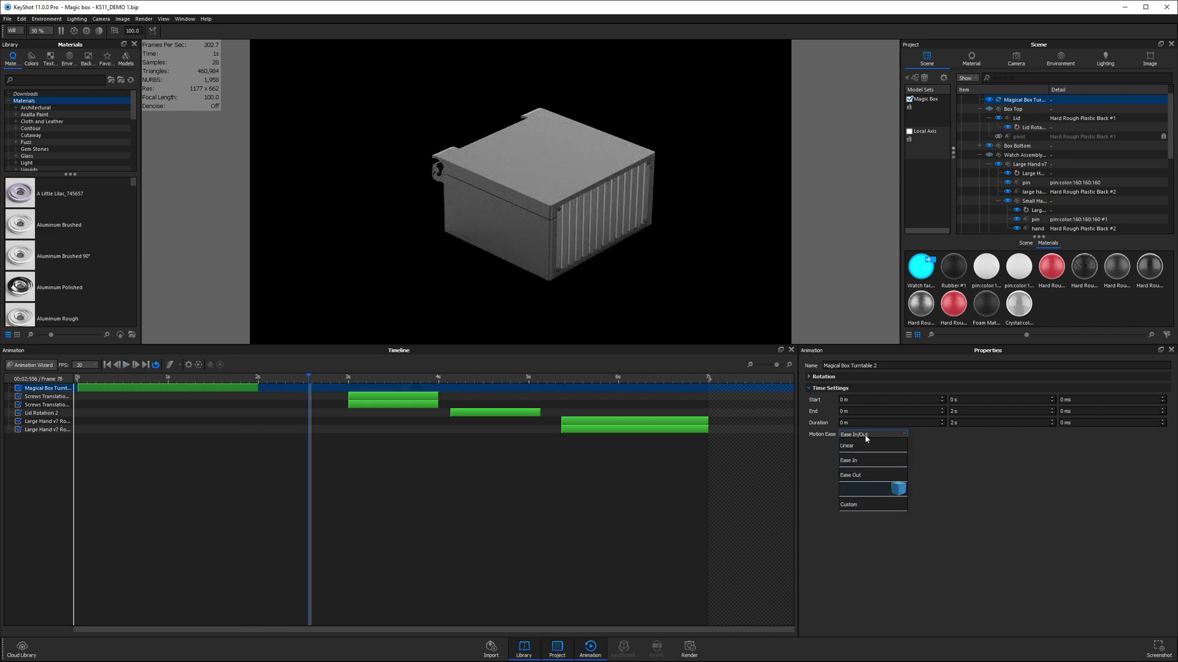
- Switch the turntable to Custom motion ease and enlarge its curve to fill the graph
{"action": "left_click", "coordinate": [879, 504]}
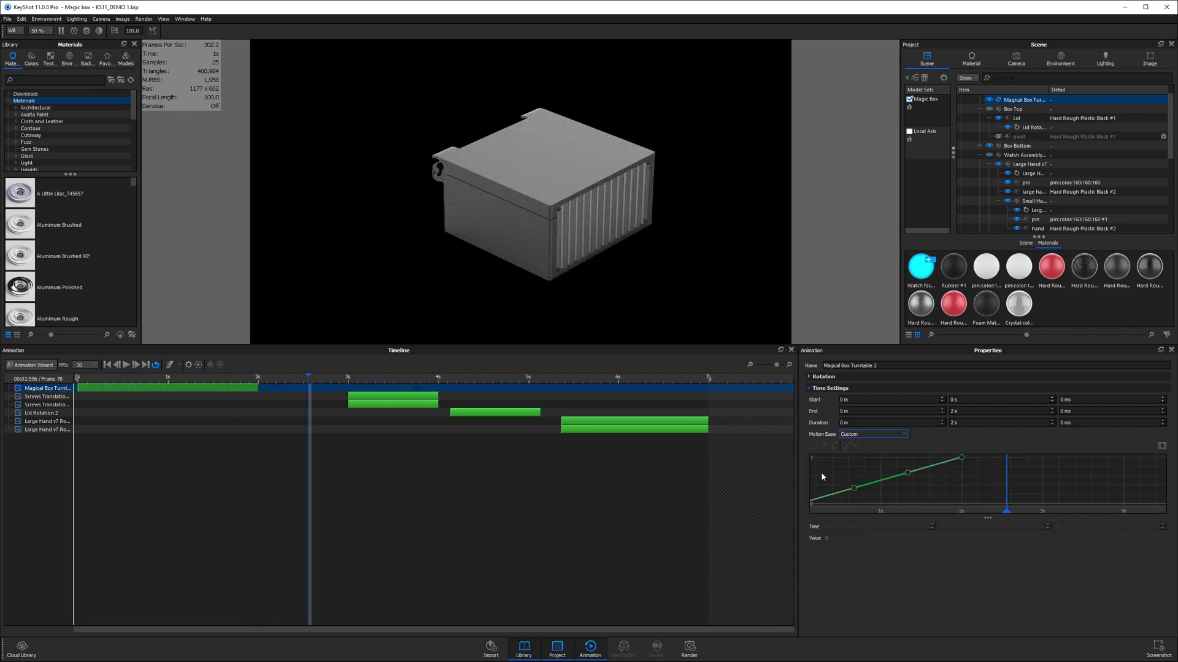
{"action": "left_click_drag", "start_coordinate": [988, 519], "coordinate": [985, 603]}
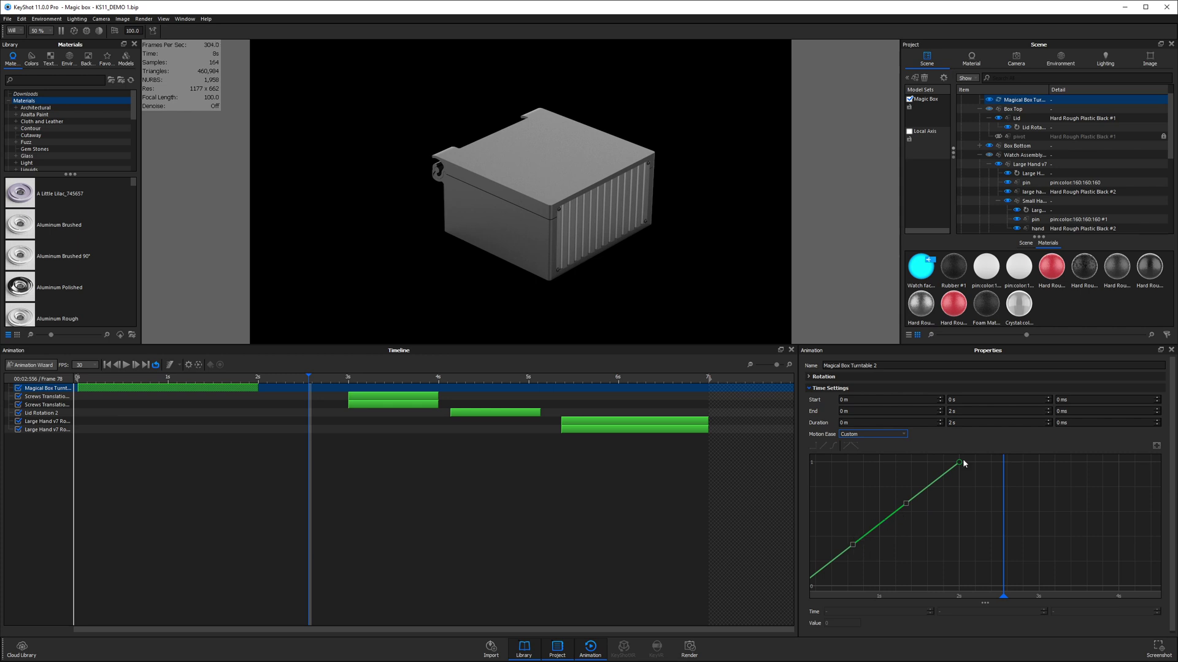
{"action": "left_click", "coordinate": [1157, 447]}
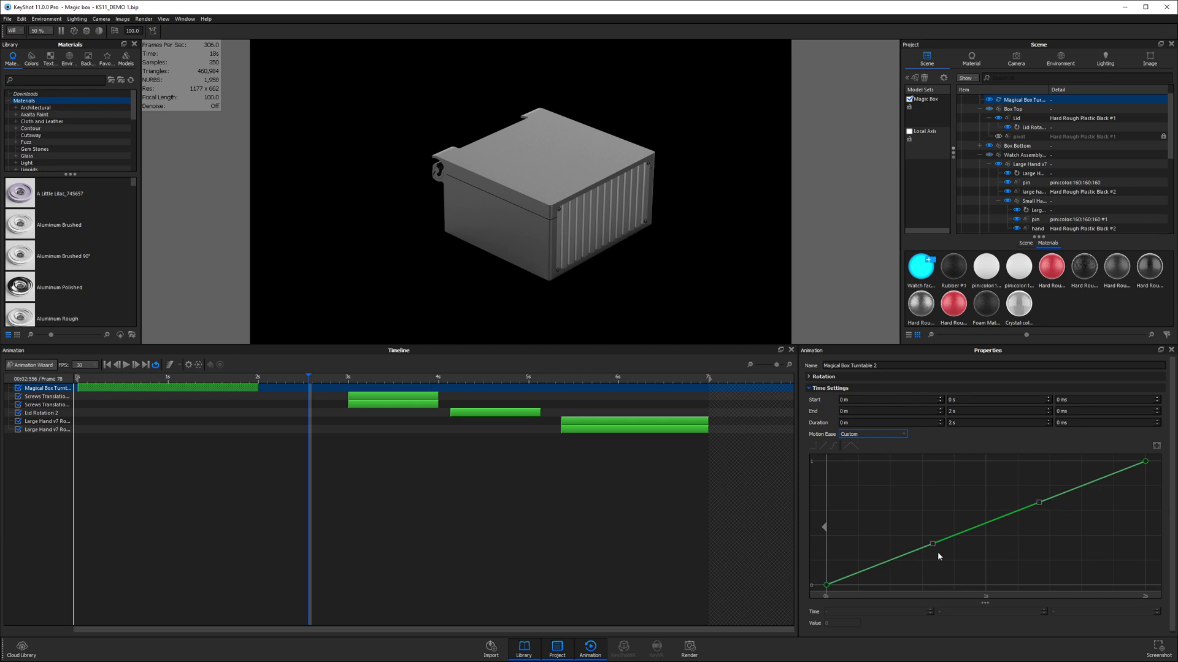
{"action": "left_click_drag", "start_coordinate": [125, 382], "coordinate": [247, 381]}
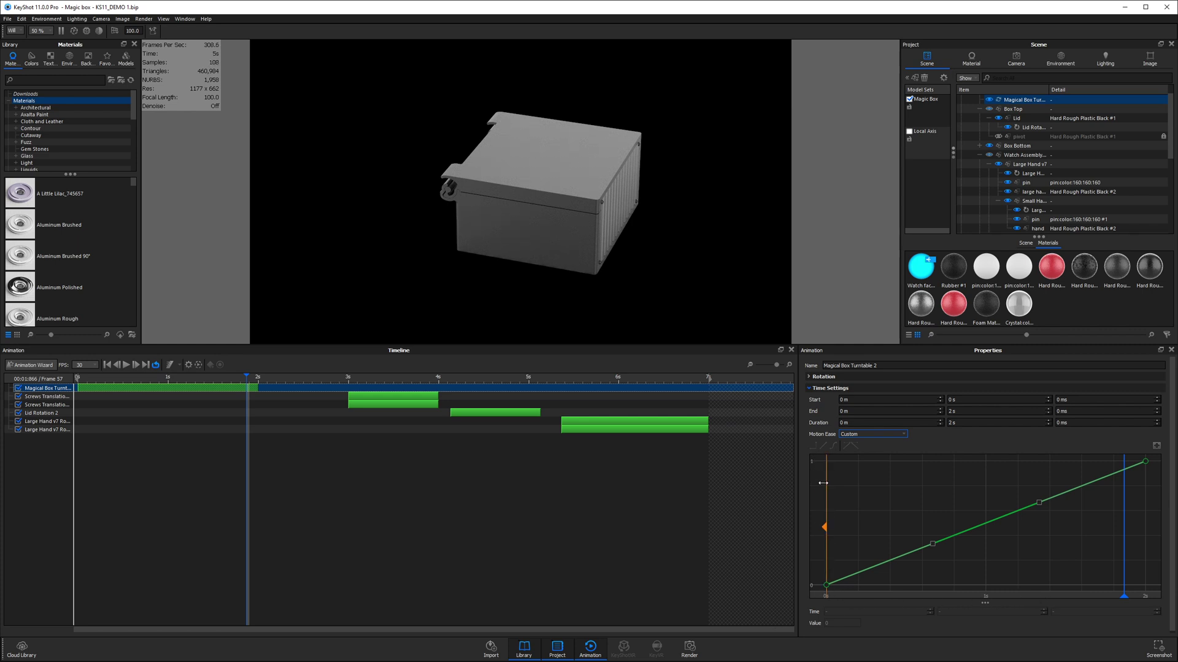
- Check the 360° rotation amount and scrub along the custom ease curve
{"action": "left_click", "coordinate": [813, 377]}
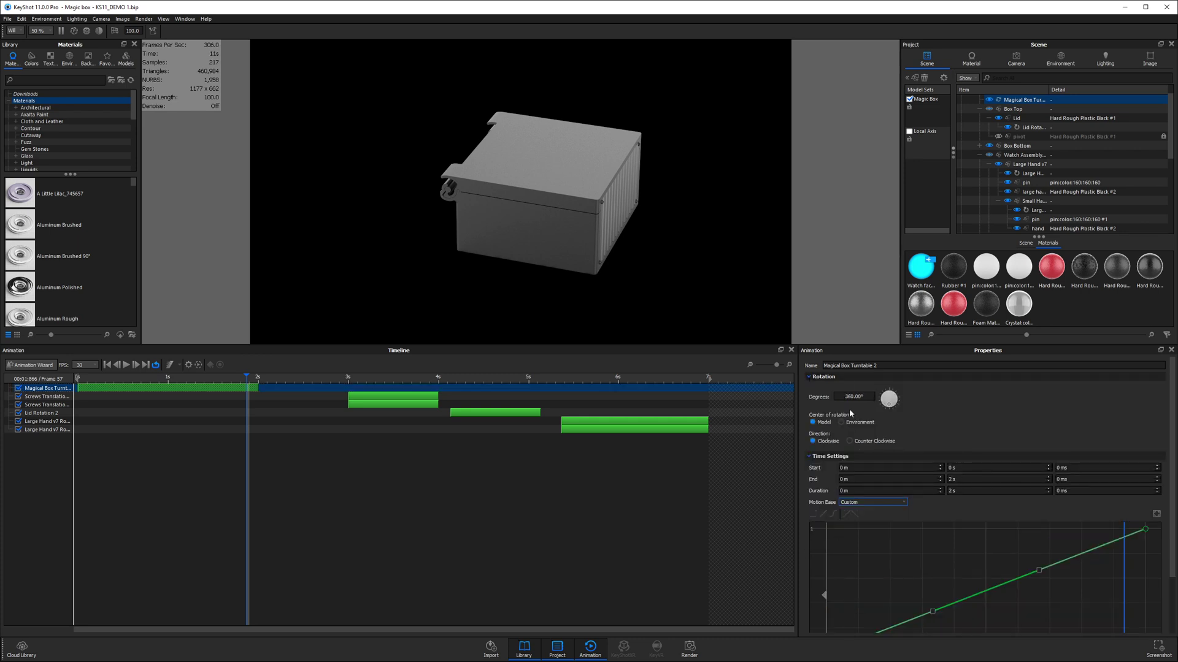
{"action": "left_click", "coordinate": [853, 397]}
{"action": "left_click", "coordinate": [810, 378]}
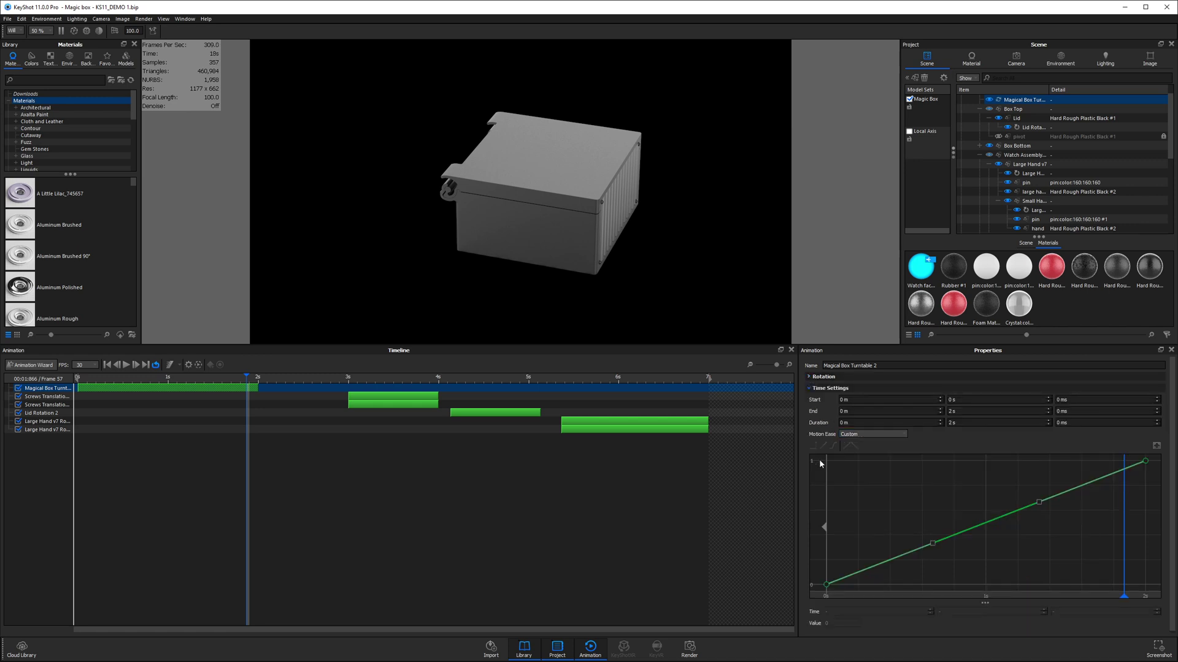
{"action": "left_click_drag", "start_coordinate": [828, 599], "coordinate": [1145, 596]}
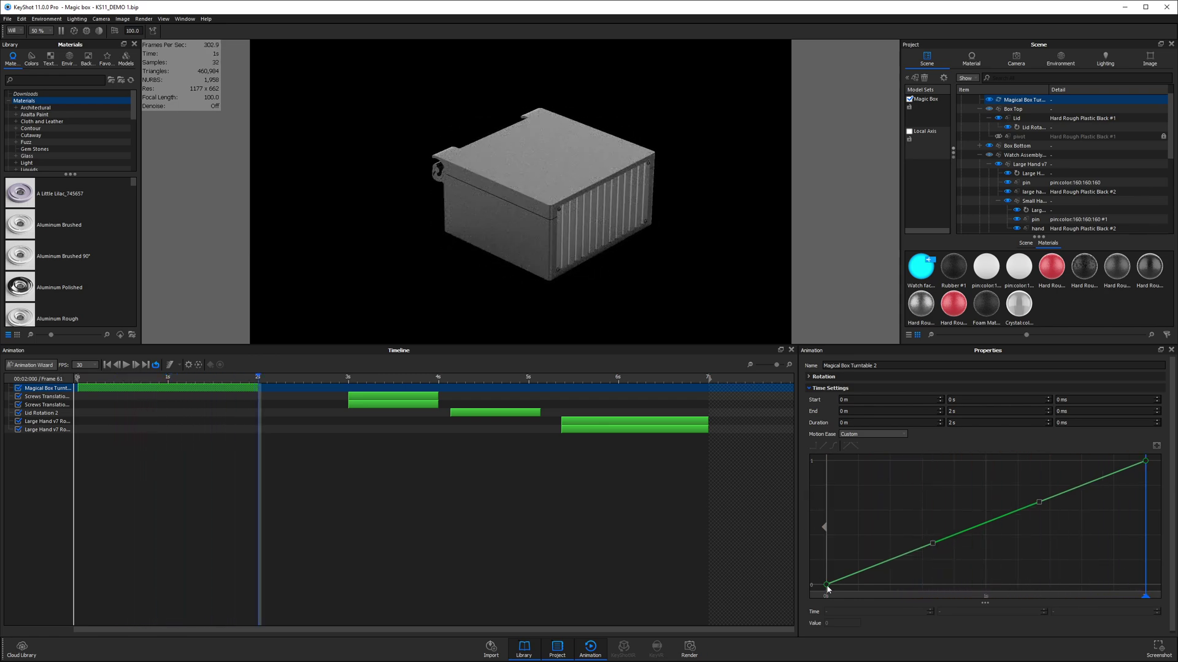
{"action": "left_click", "coordinate": [835, 378]}
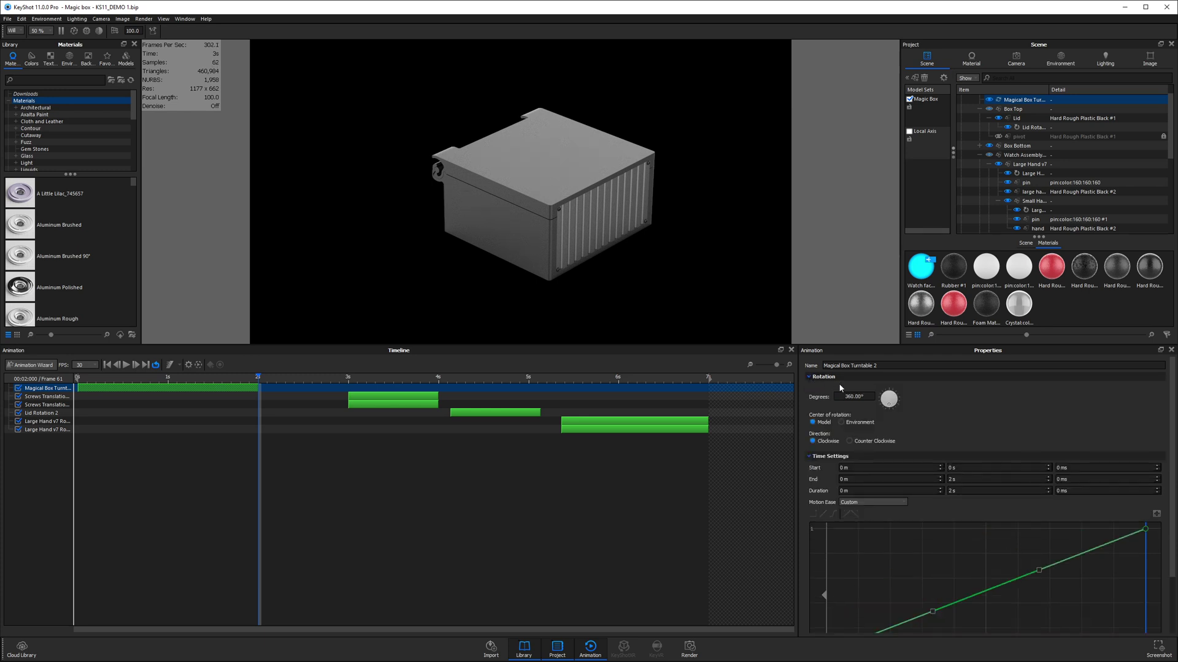
{"action": "left_click", "coordinate": [810, 378]}
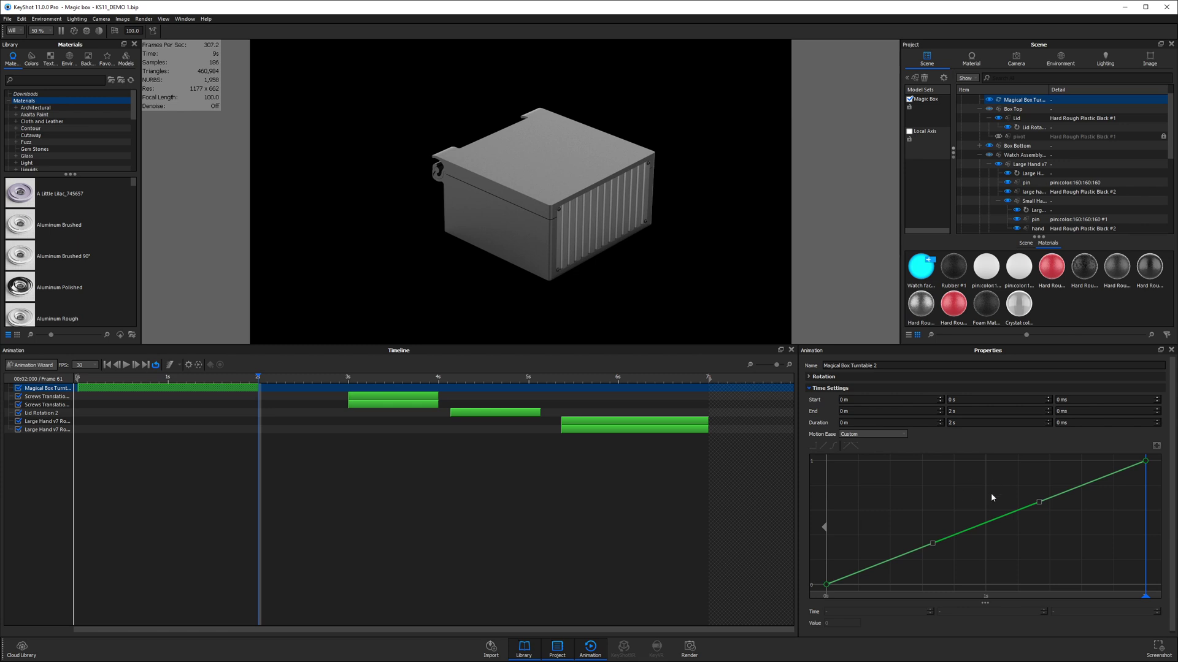
{"action": "left_click", "coordinate": [881, 432]}
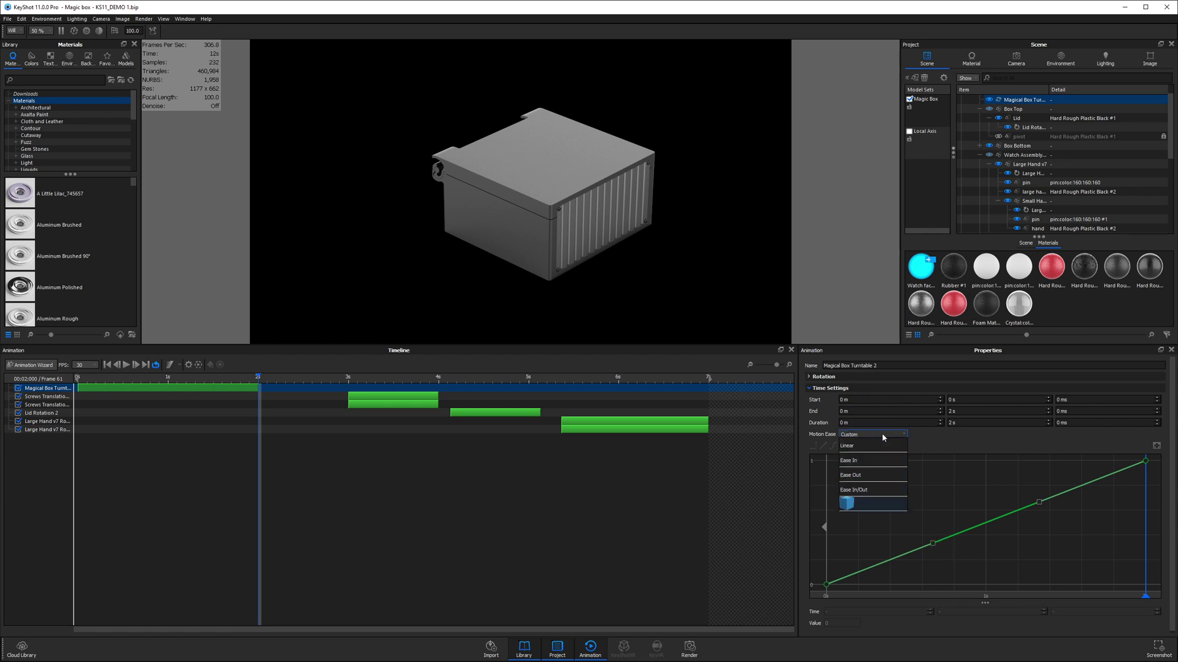
{"action": "left_click", "coordinate": [953, 437]}
- Drag the end tangent right and down so the spin starts slowly, then preview from frame 1
{"action": "left_click_drag", "start_coordinate": [933, 544], "coordinate": [1051, 589]}
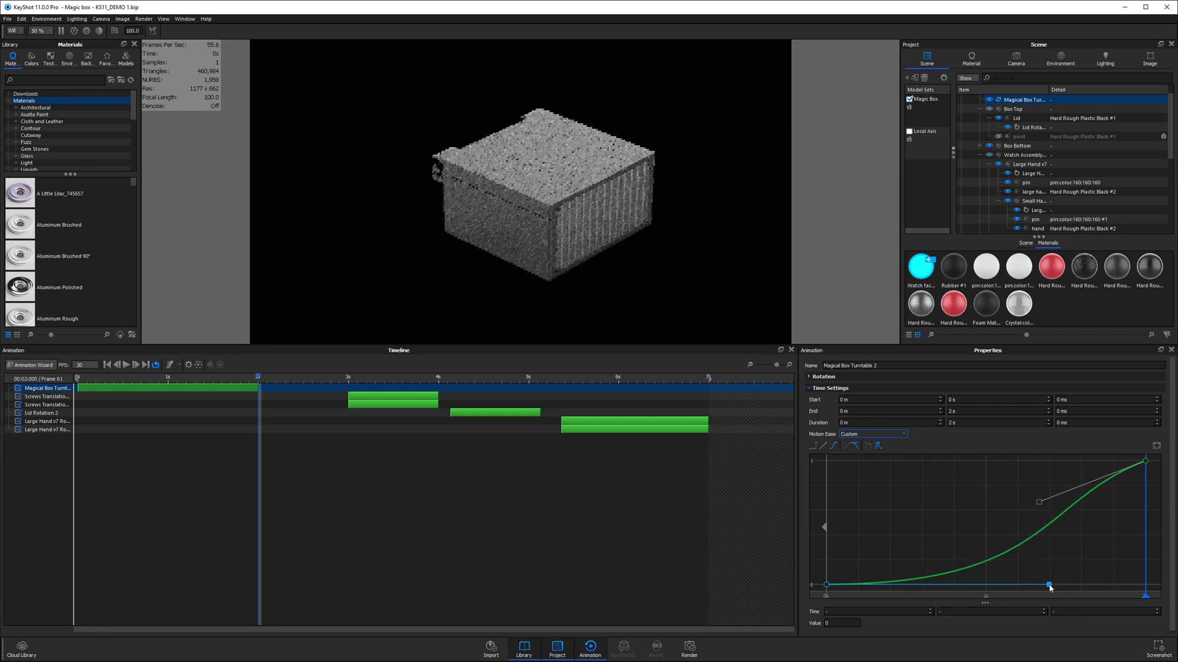
{"action": "left_click", "coordinate": [1039, 503]}
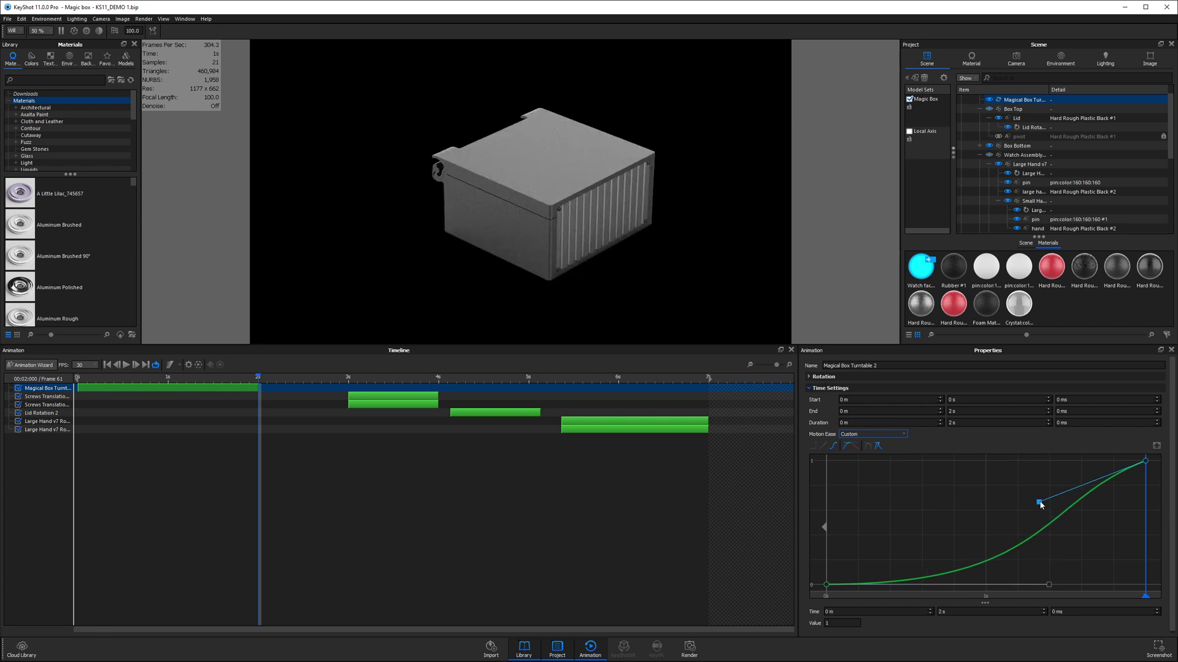
{"action": "left_click_drag", "start_coordinate": [1041, 505], "coordinate": [1080, 531]}
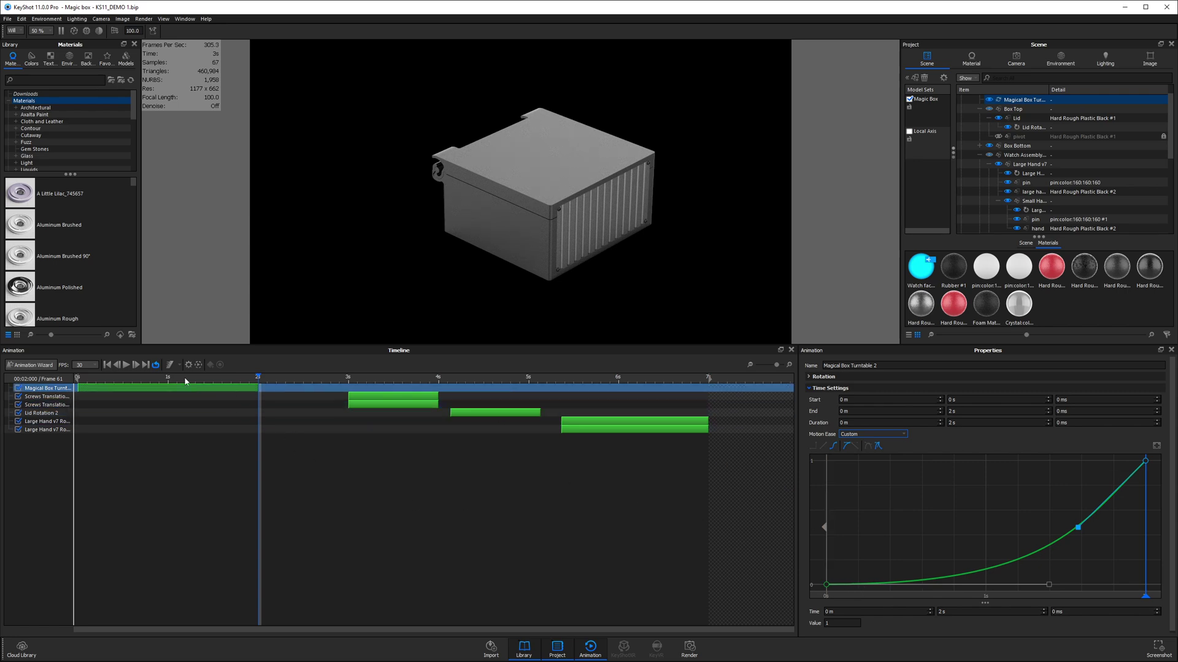
{"action": "left_click_drag", "start_coordinate": [185, 380], "coordinate": [77, 379]}
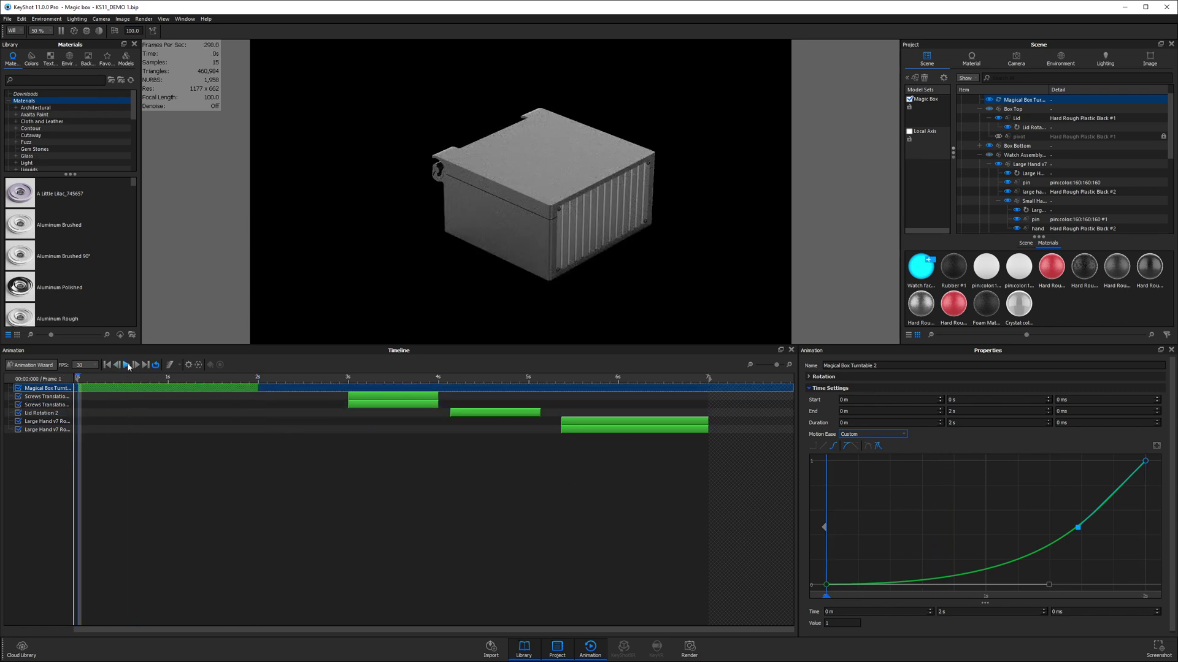
{"action": "left_click", "coordinate": [127, 365]}
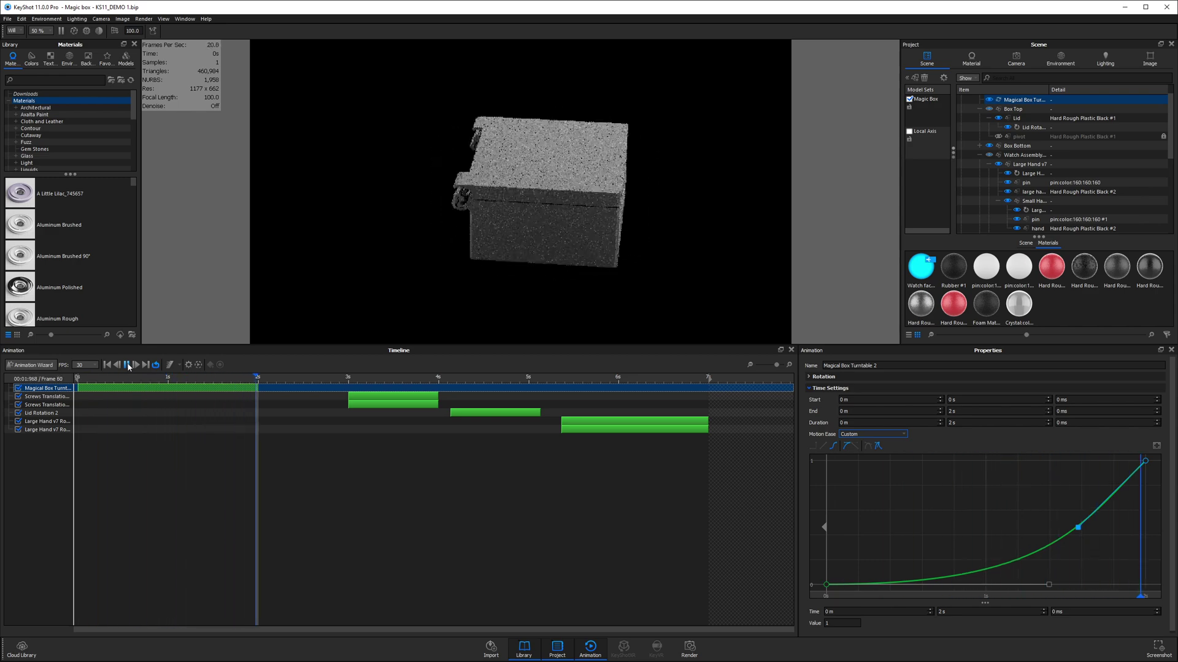
{"action": "left_click", "coordinate": [127, 365]}
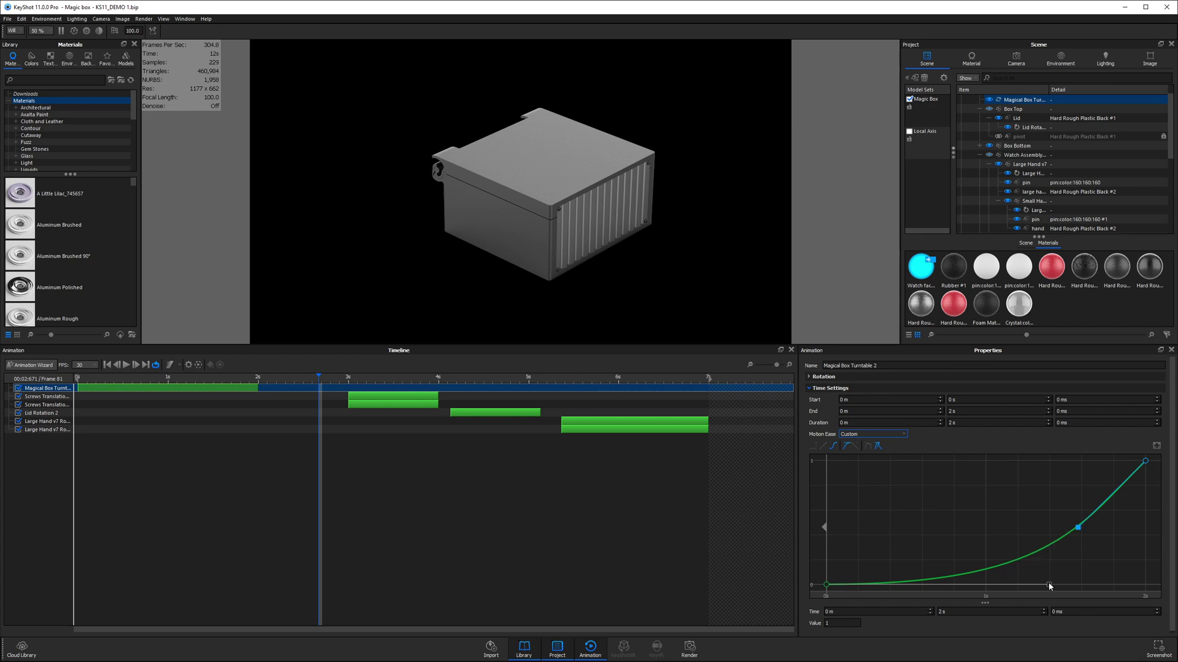
- Bend the start and end tangents into an S-curve and preview the rotation
{"action": "left_click_drag", "start_coordinate": [1078, 527], "coordinate": [946, 460]}
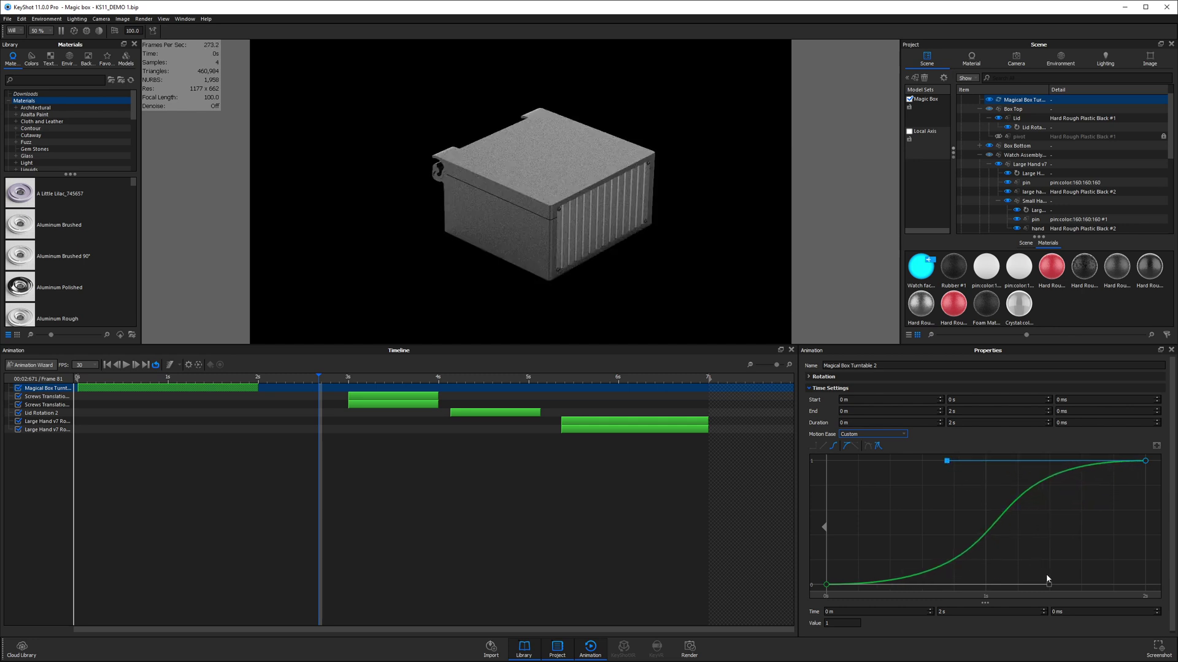
{"action": "left_click_drag", "start_coordinate": [1049, 585], "coordinate": [903, 523]}
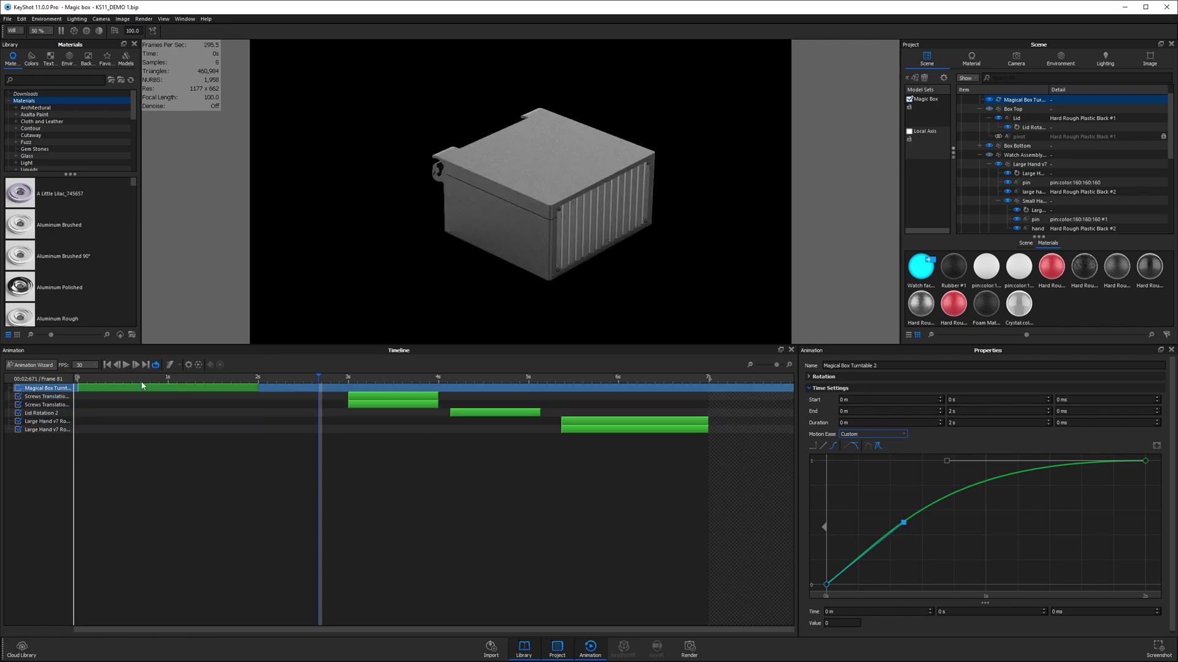
{"action": "left_click", "coordinate": [107, 365]}
{"action": "left_click", "coordinate": [126, 365]}
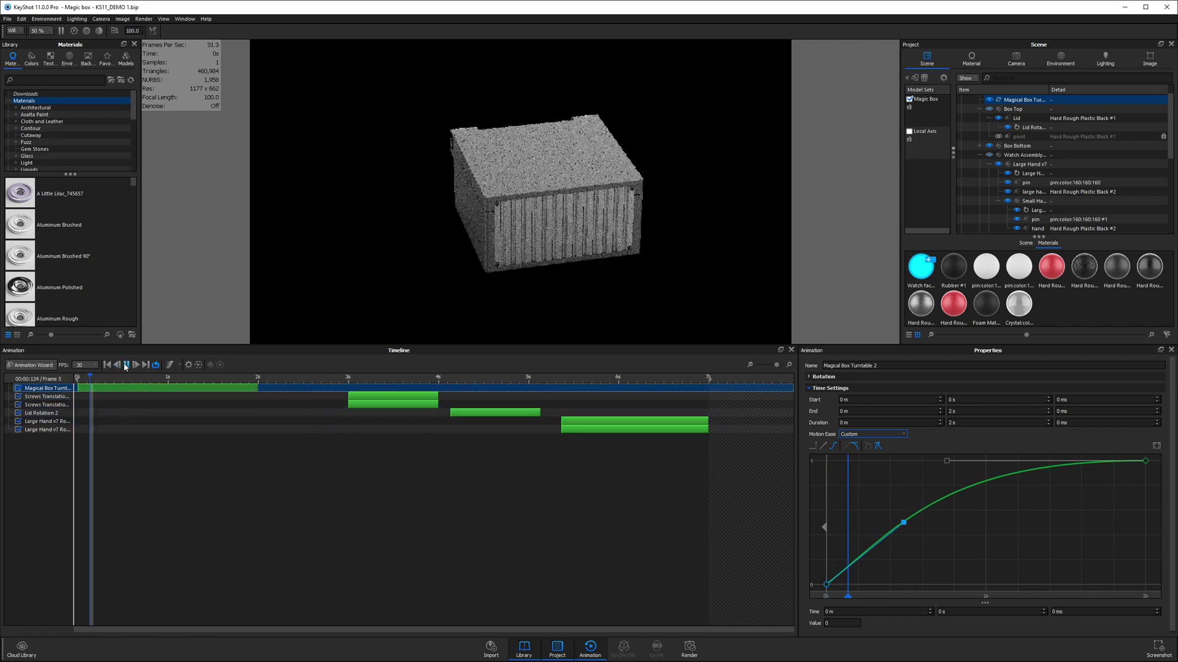
{"action": "left_click", "coordinate": [126, 365]}
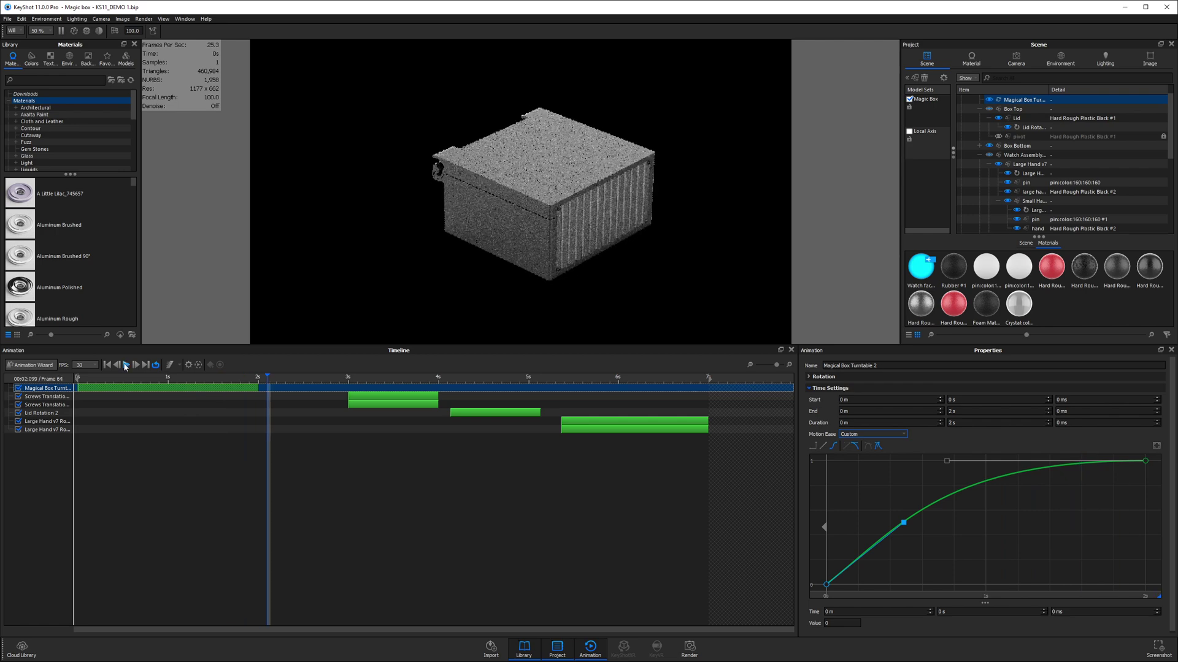
- Refine the S-curve with a longer start tangent for a slower start, then replay
{"action": "left_click_drag", "start_coordinate": [905, 524], "coordinate": [1066, 587]}
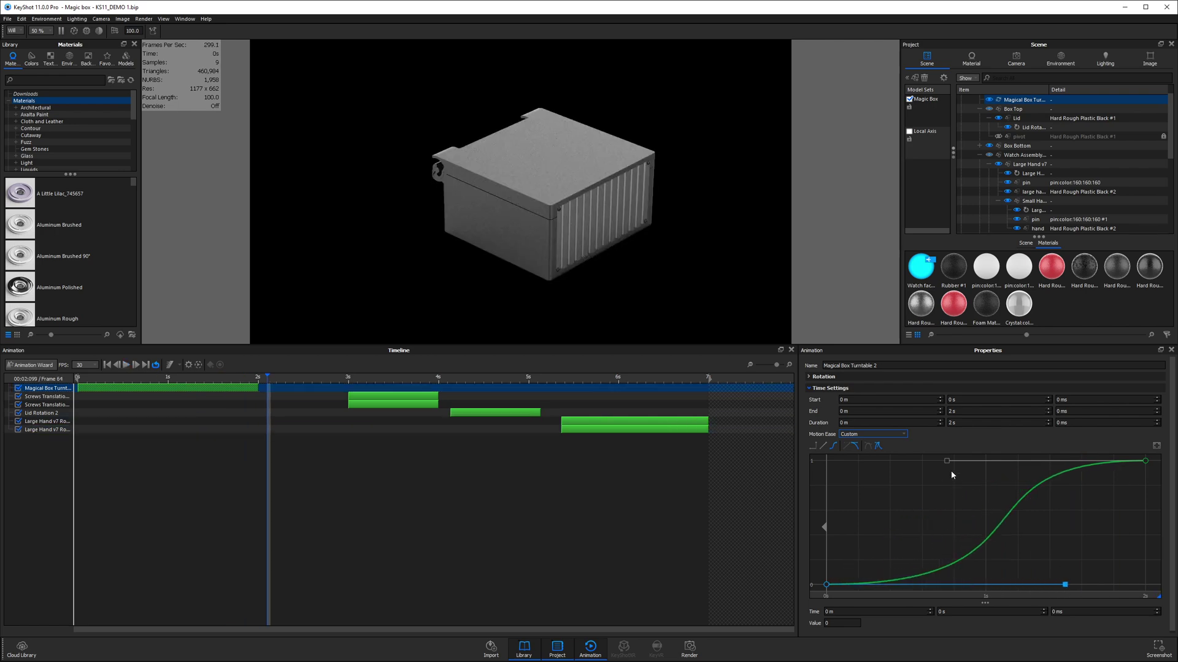
{"action": "left_click_drag", "start_coordinate": [947, 460], "coordinate": [932, 461]}
{"action": "left_click_drag", "start_coordinate": [1065, 585], "coordinate": [1096, 584]}
{"action": "left_click", "coordinate": [78, 378]}
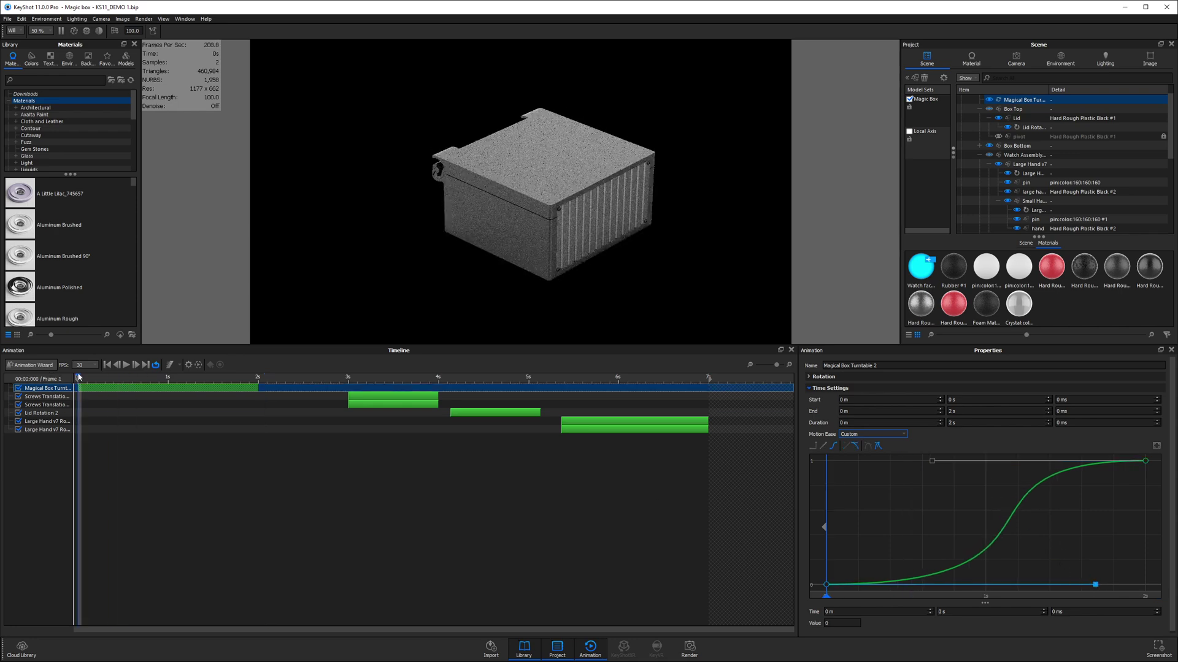
{"action": "left_click", "coordinate": [127, 365]}
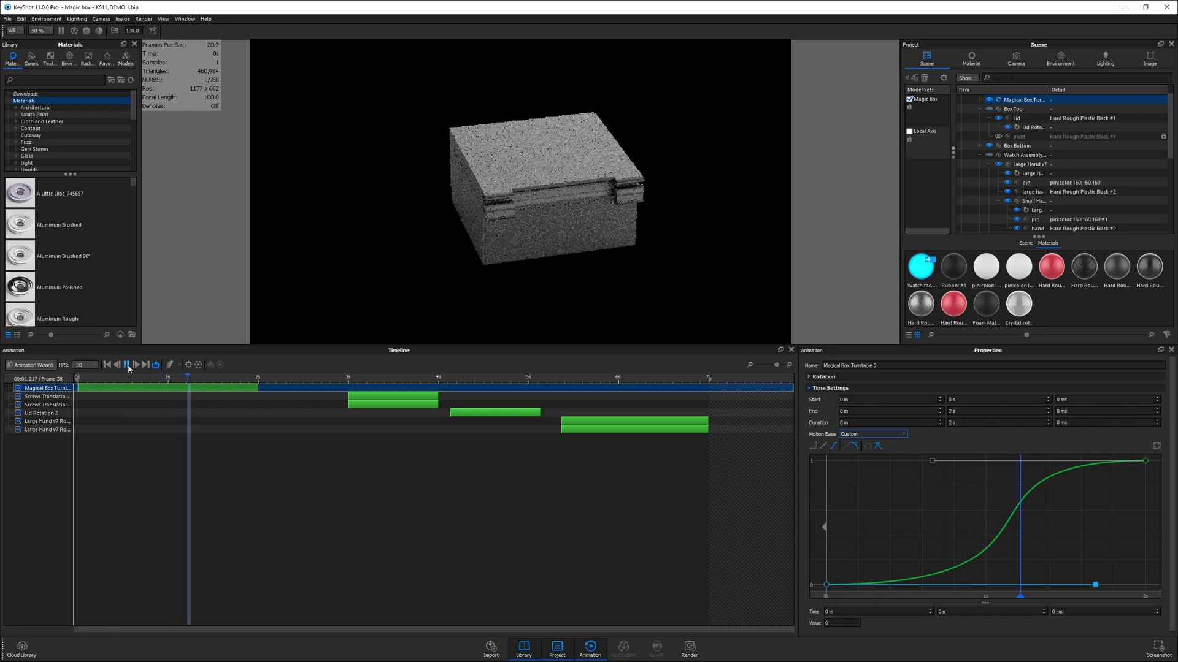
{"action": "left_click", "coordinate": [127, 365]}
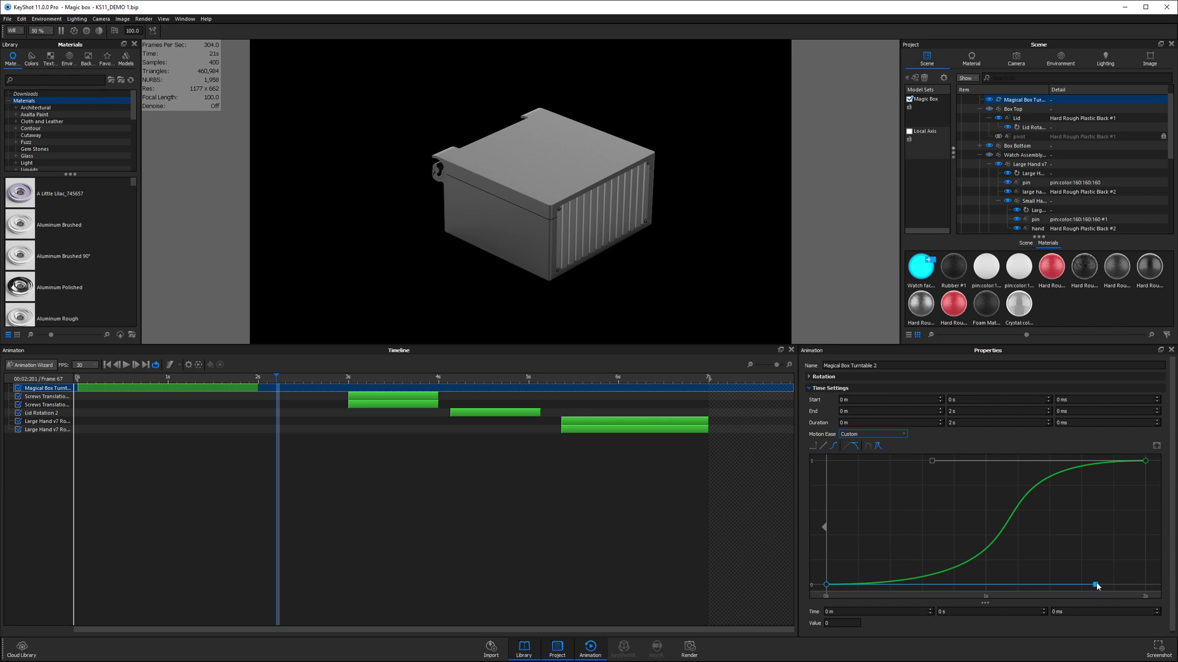
- Lengthen both tangents to steepen the S-curve and preview the rotation
{"action": "left_click_drag", "start_coordinate": [1096, 585], "coordinate": [1141, 585]}
{"action": "left_click_drag", "start_coordinate": [933, 461], "coordinate": [829, 461]}
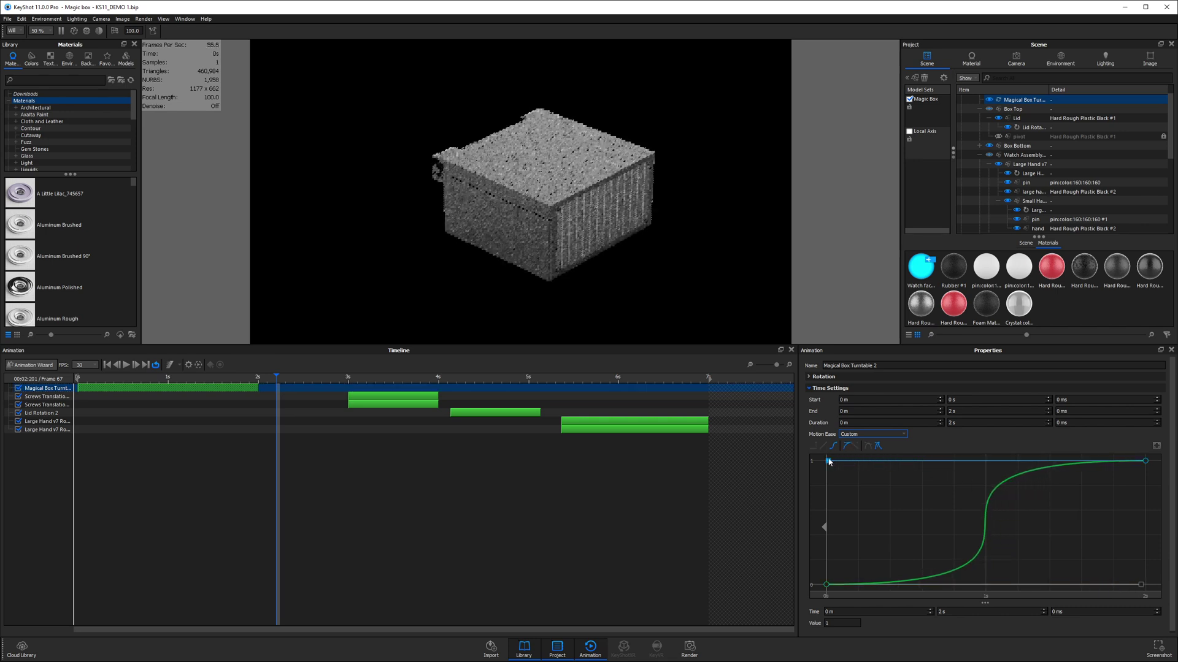
{"action": "left_click", "coordinate": [116, 364]}
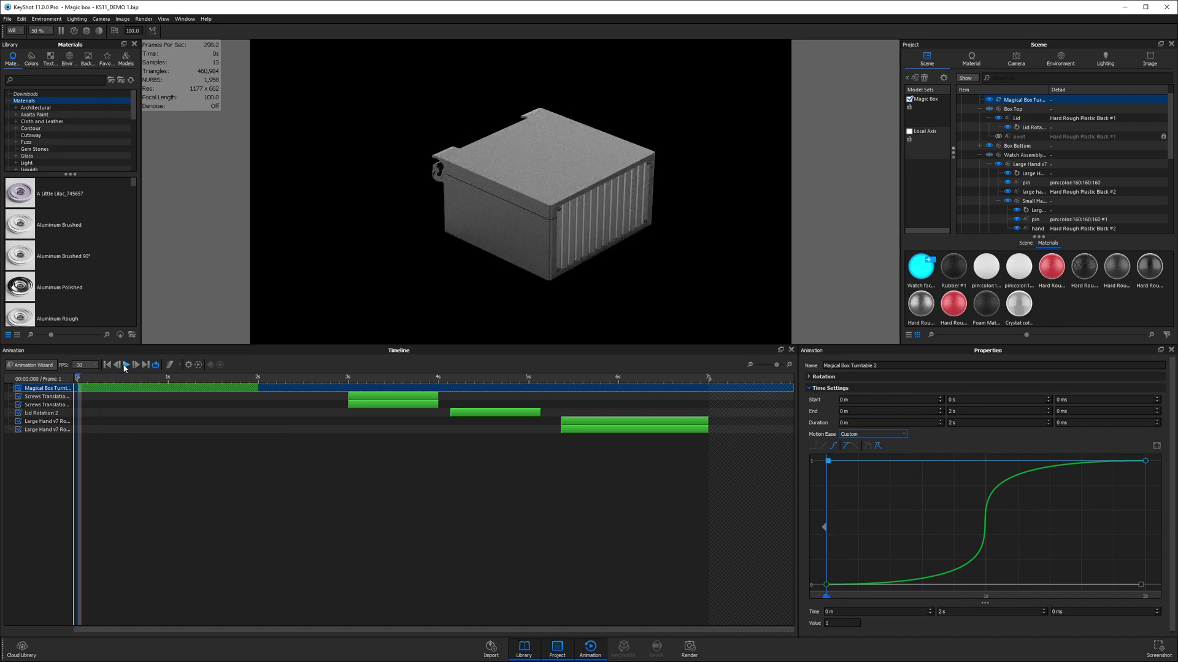
{"action": "left_click", "coordinate": [127, 365]}
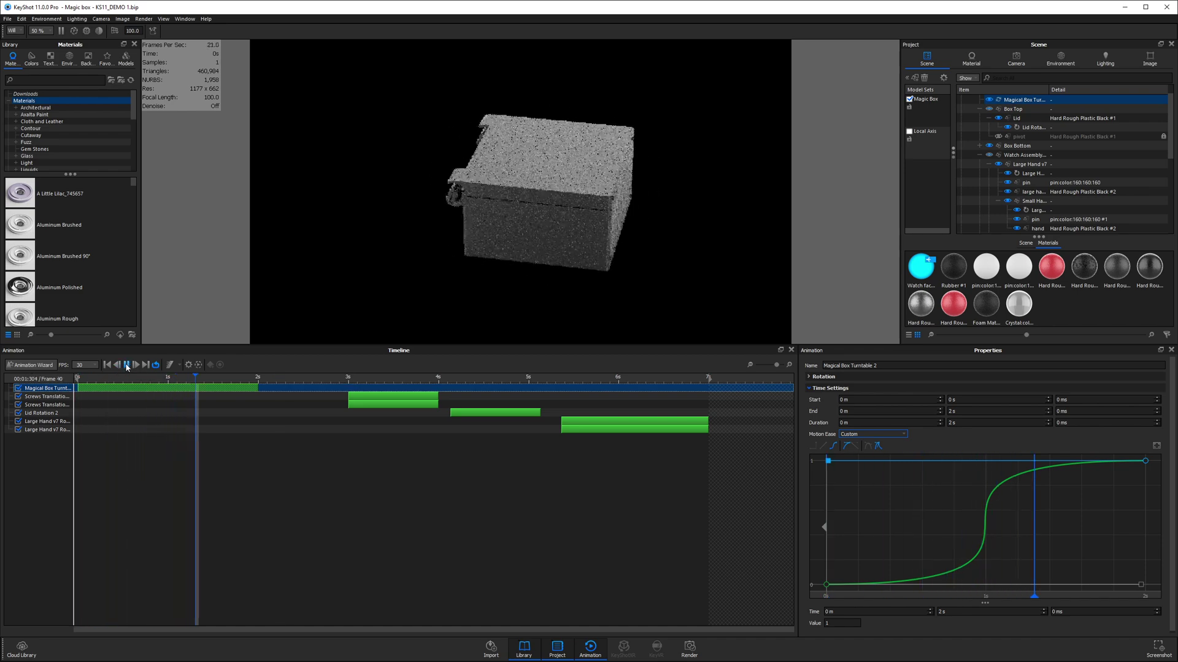
{"action": "left_click", "coordinate": [127, 365]}
- Replay, then shorten the tangents into a gentler, even S-curve
{"action": "left_click", "coordinate": [117, 365]}
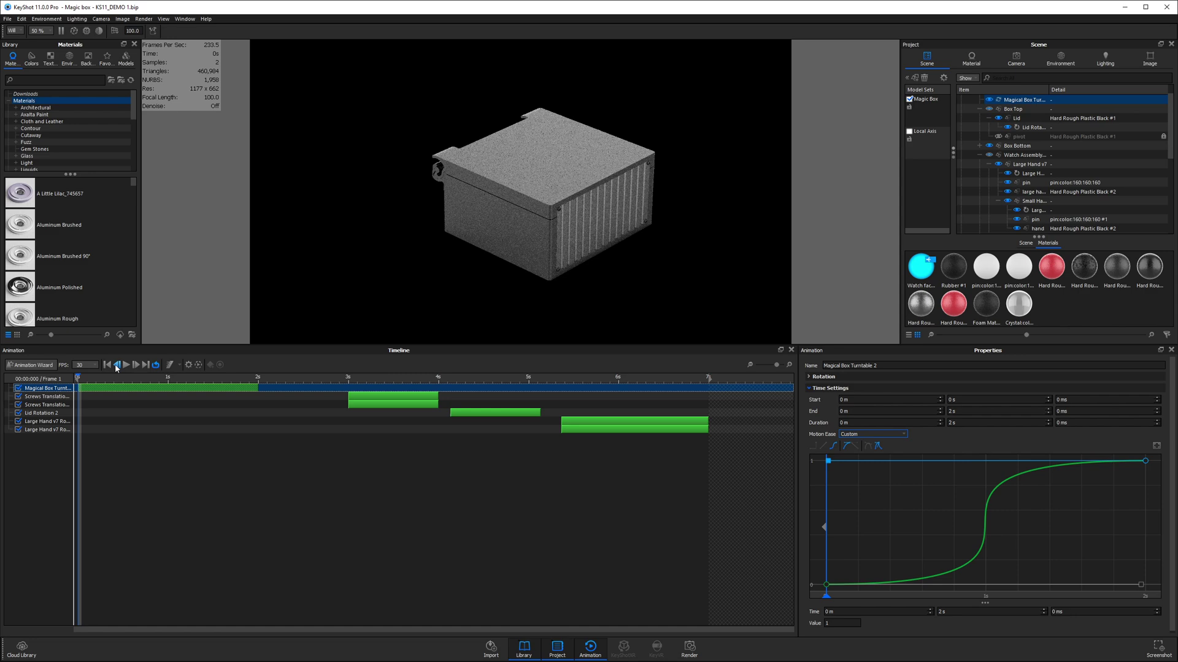
{"action": "left_click", "coordinate": [127, 365]}
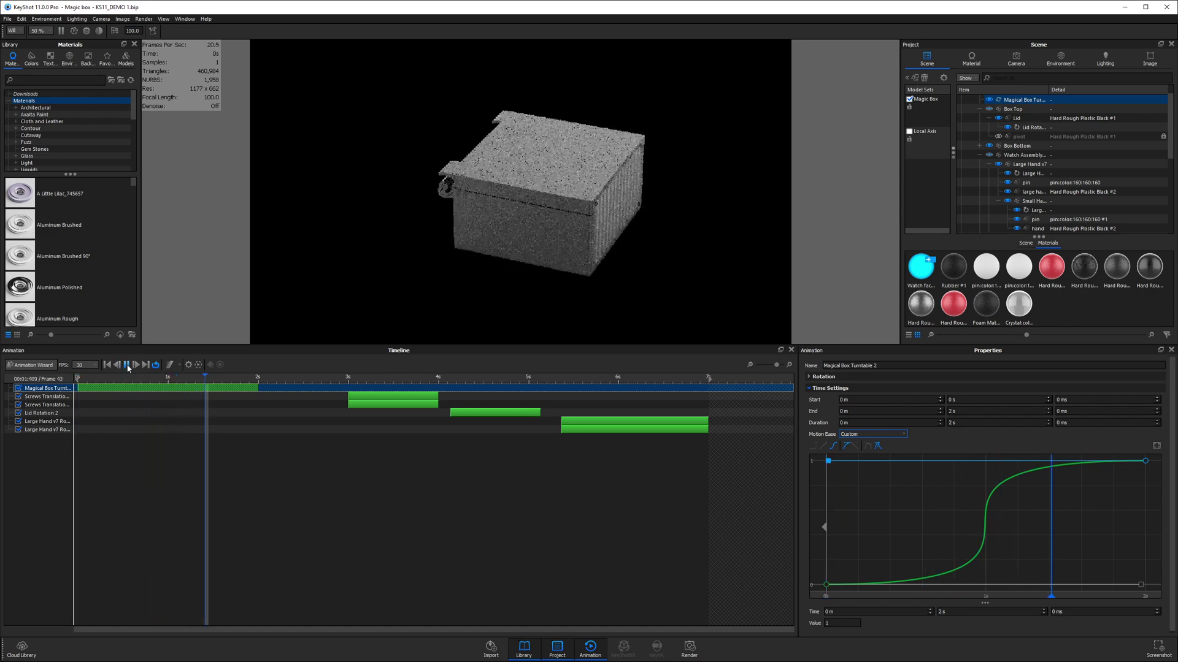
{"action": "left_click", "coordinate": [128, 366]}
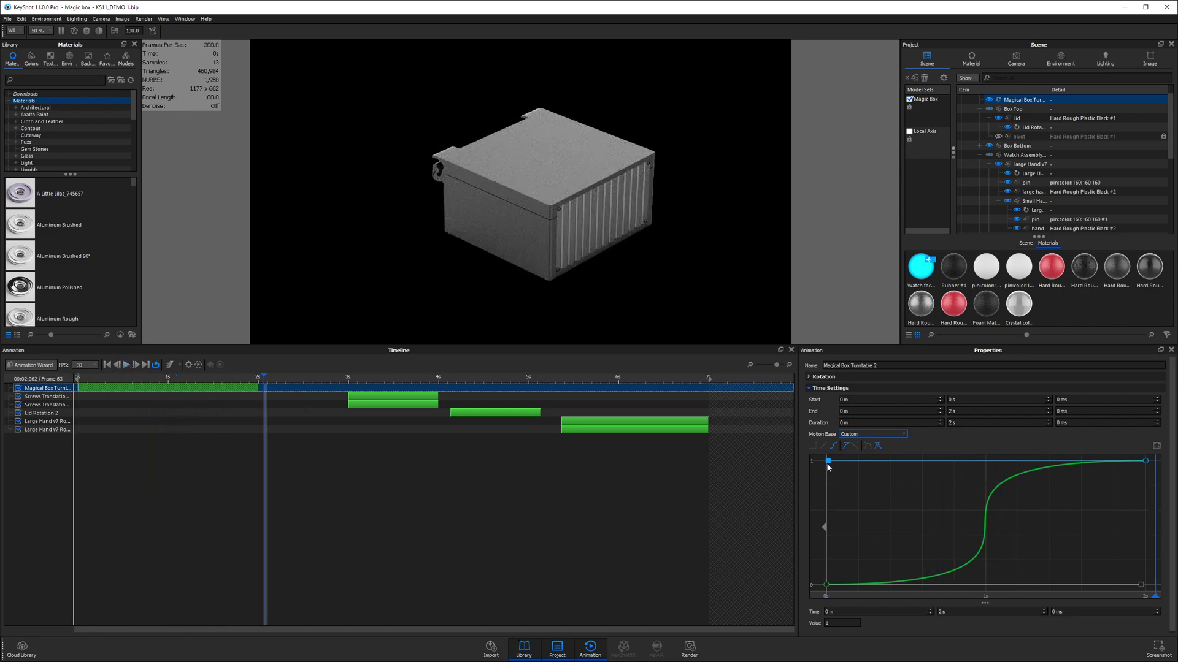
{"action": "left_click_drag", "start_coordinate": [827, 467], "coordinate": [1024, 461]}
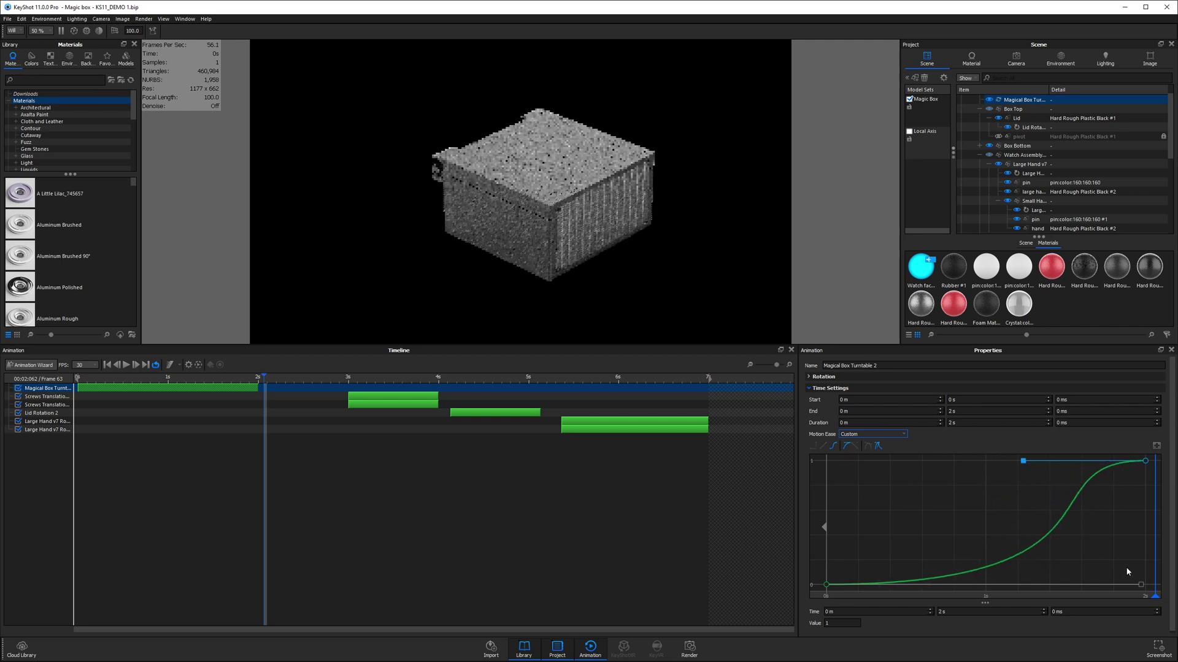
{"action": "left_click_drag", "start_coordinate": [1140, 585], "coordinate": [957, 585]}
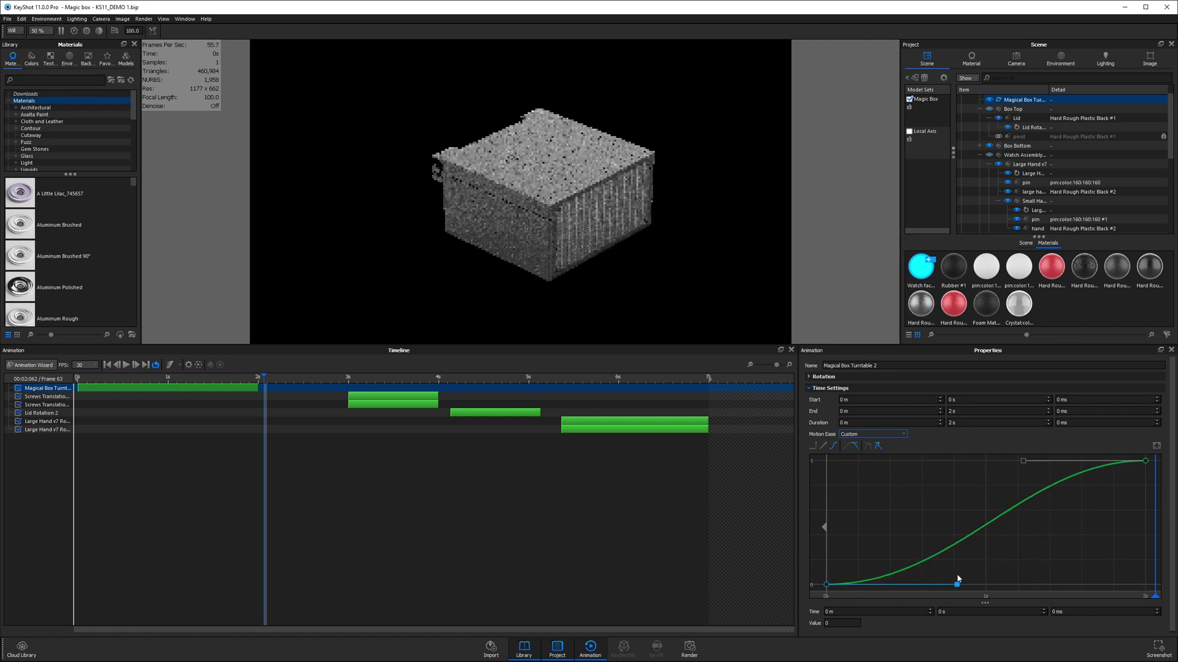
- Add a key at the curve's midpoint and flatten its tangents
{"action": "left_click", "coordinate": [985, 525]}
{"action": "right_click", "coordinate": [985, 525]}
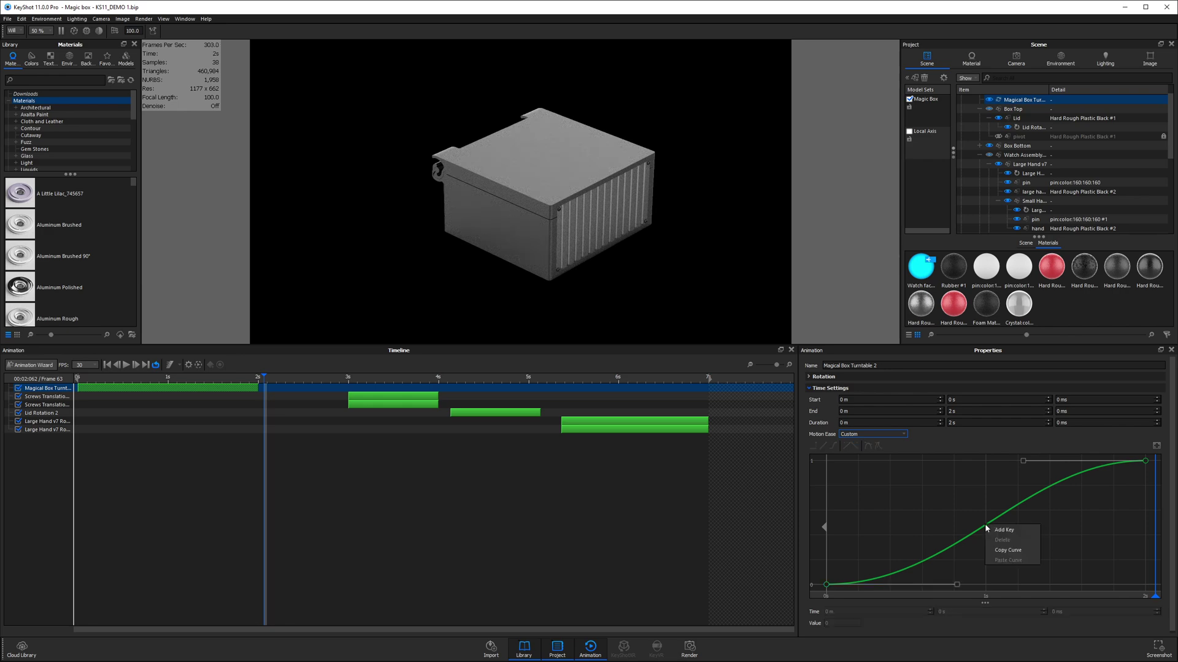
{"action": "left_click", "coordinate": [999, 531]}
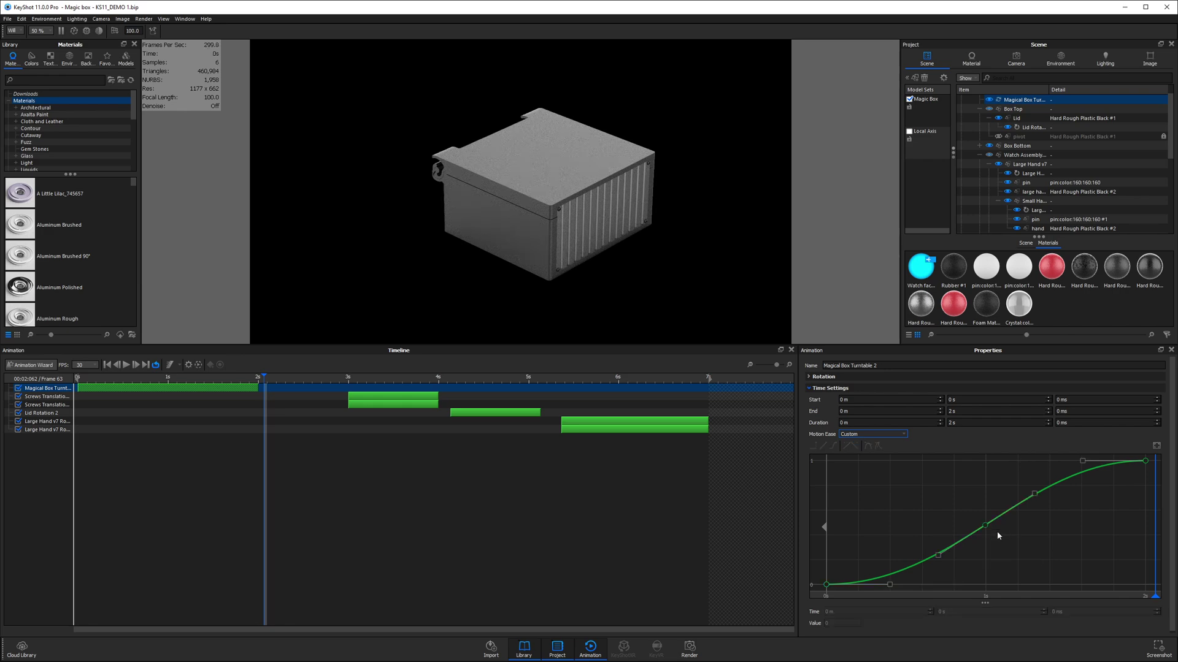
{"action": "left_click_drag", "start_coordinate": [1035, 494], "coordinate": [1059, 519]}
{"action": "left_click_drag", "start_coordinate": [930, 534], "coordinate": [913, 539]}
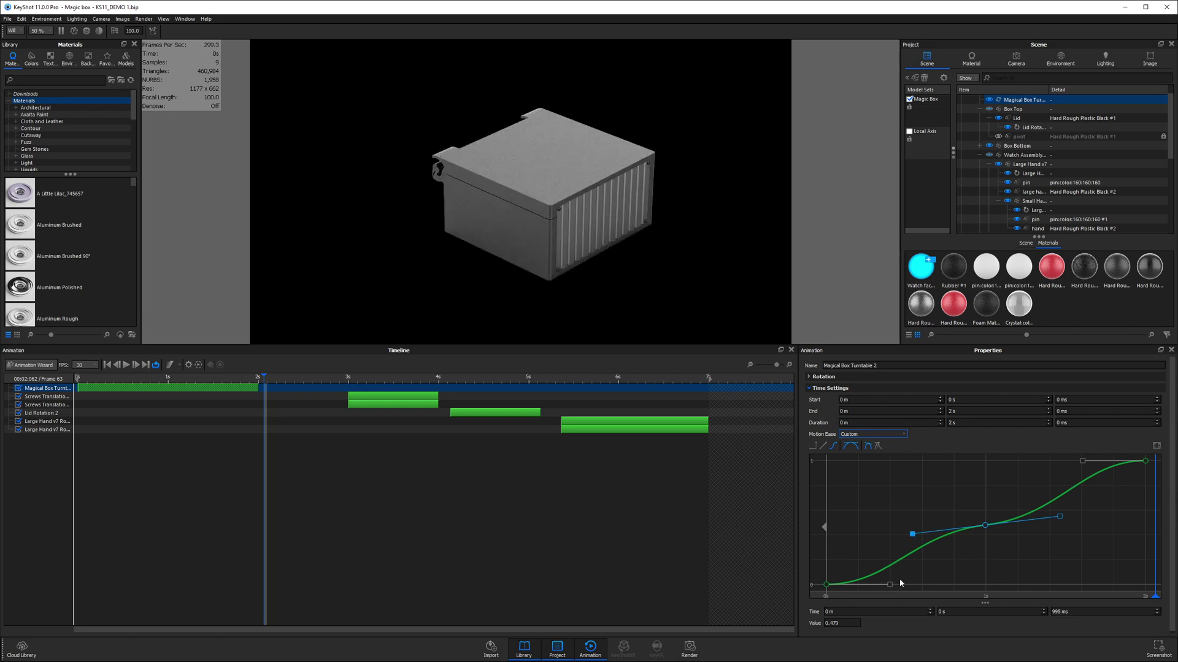
- Straighten the start and end of the ease curve and play the rotation
{"action": "left_click_drag", "start_coordinate": [890, 585], "coordinate": [872, 563]}
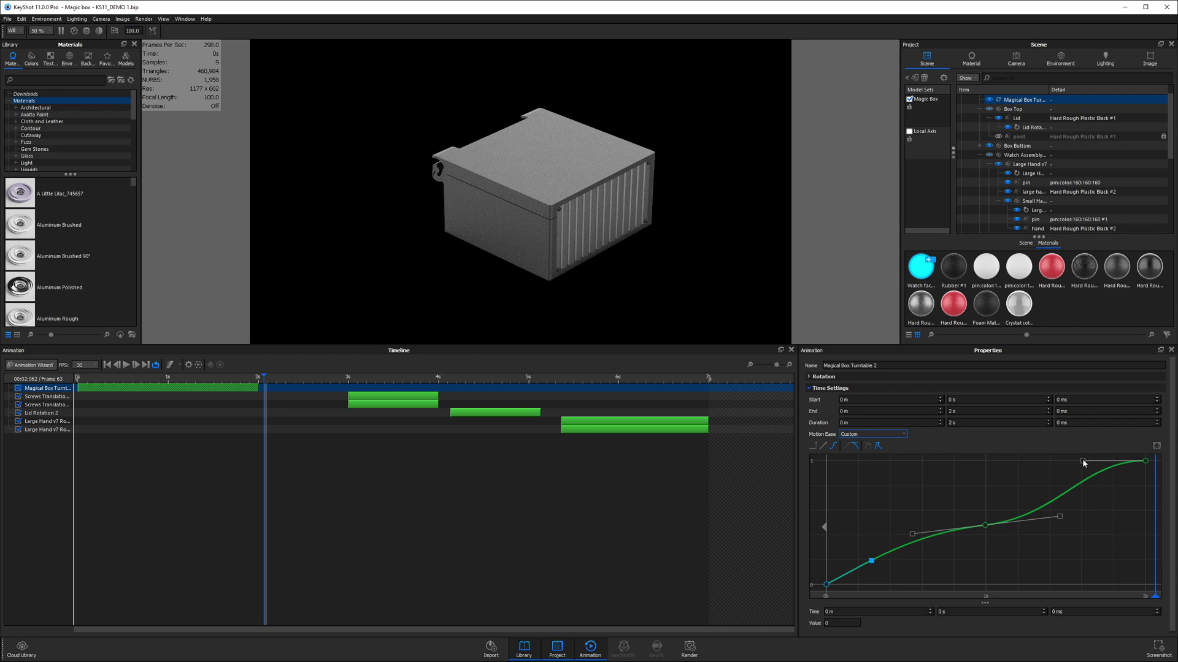
{"action": "left_click_drag", "start_coordinate": [1083, 463], "coordinate": [1109, 486]}
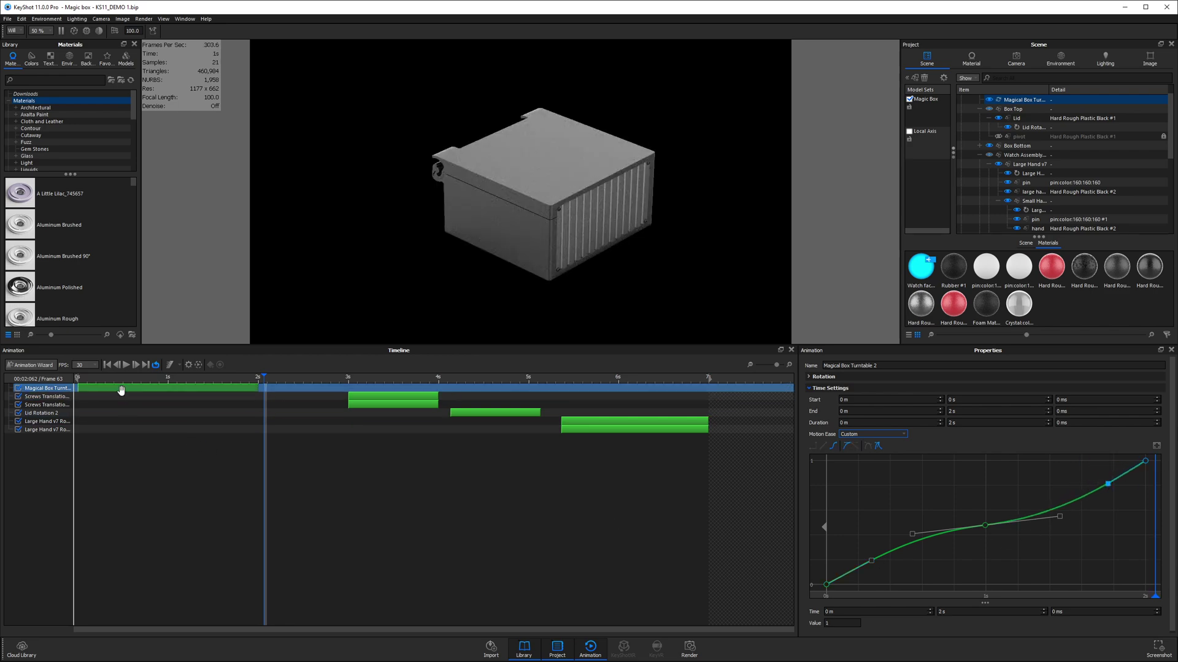
{"action": "left_click", "coordinate": [108, 364]}
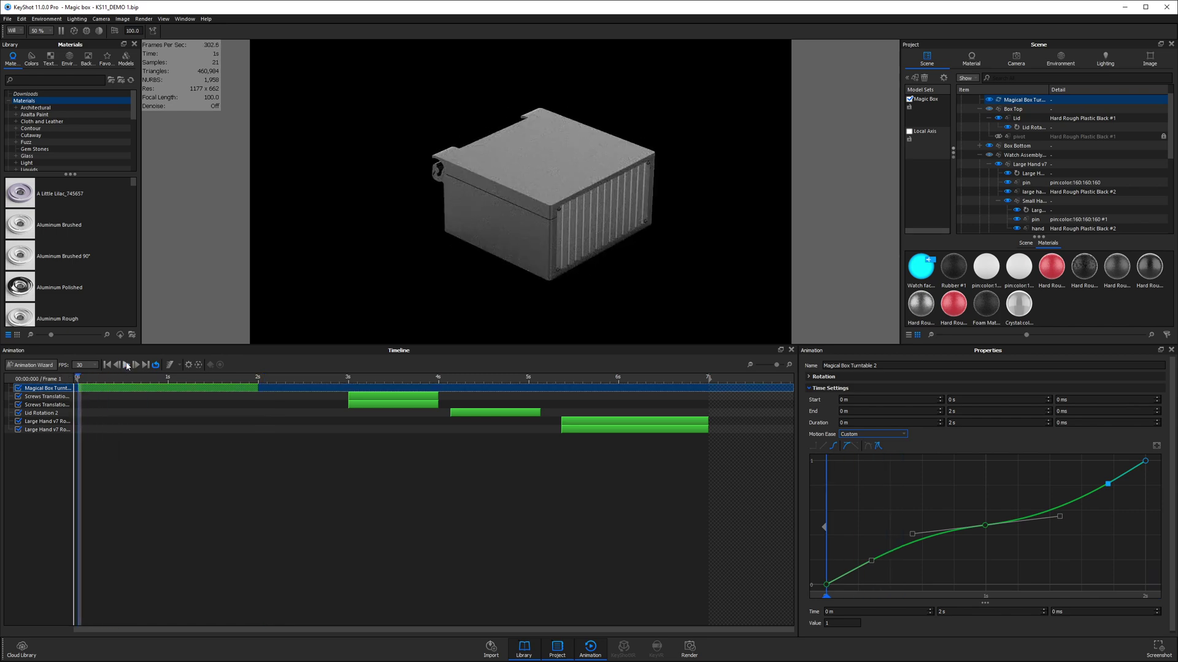
{"action": "left_click", "coordinate": [127, 365]}
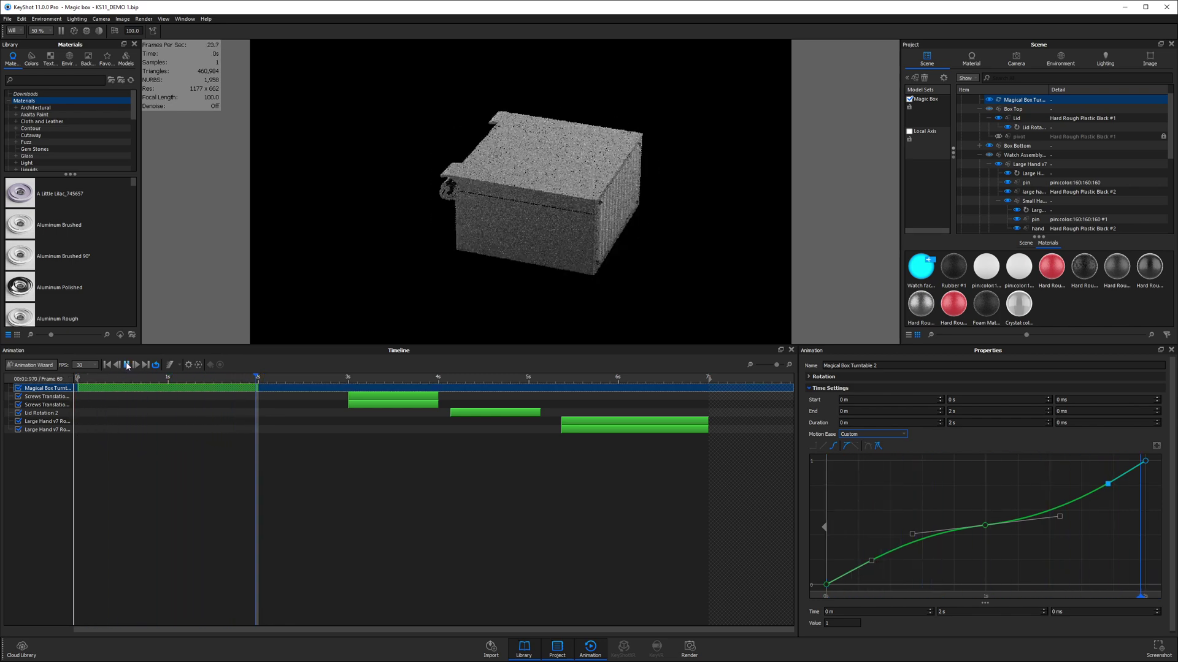
- Rewind and fine-tune the middle key's outgoing and incoming tangents
{"action": "left_click", "coordinate": [127, 365]}
{"action": "left_click", "coordinate": [83, 380]}
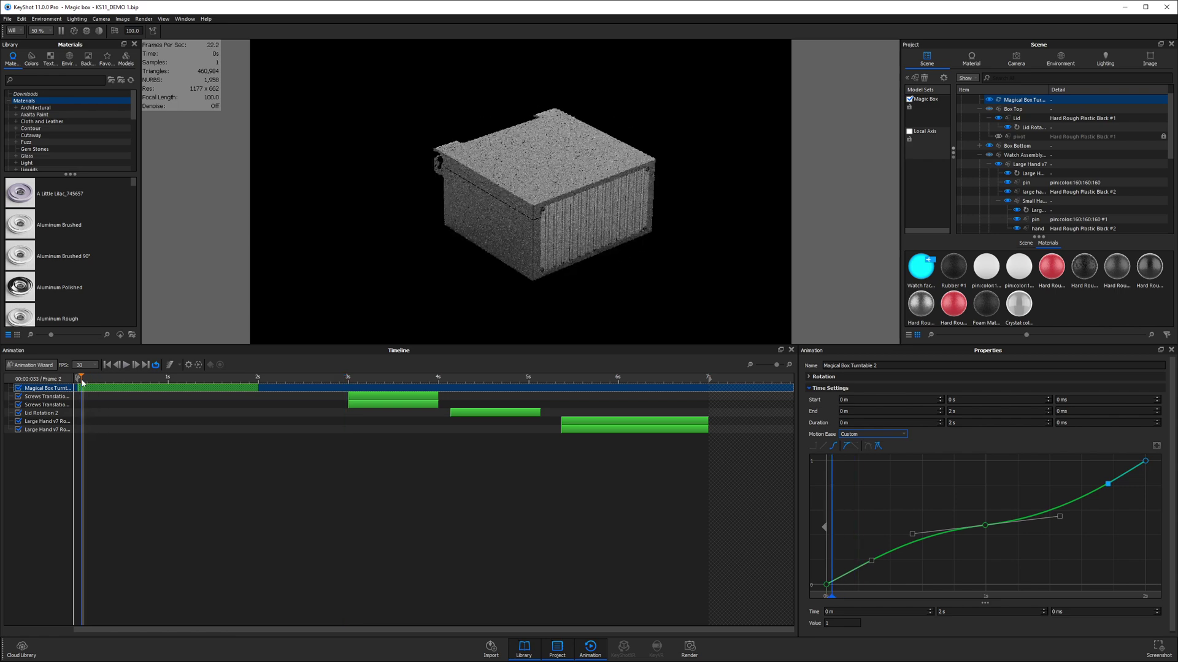
{"action": "mouse_move", "coordinate": [82, 381]}
{"action": "left_mouse_down"}
{"action": "mouse_move", "coordinate": [237, 381]}
{"action": "mouse_move", "coordinate": [78, 380]}
{"action": "left_mouse_up"}
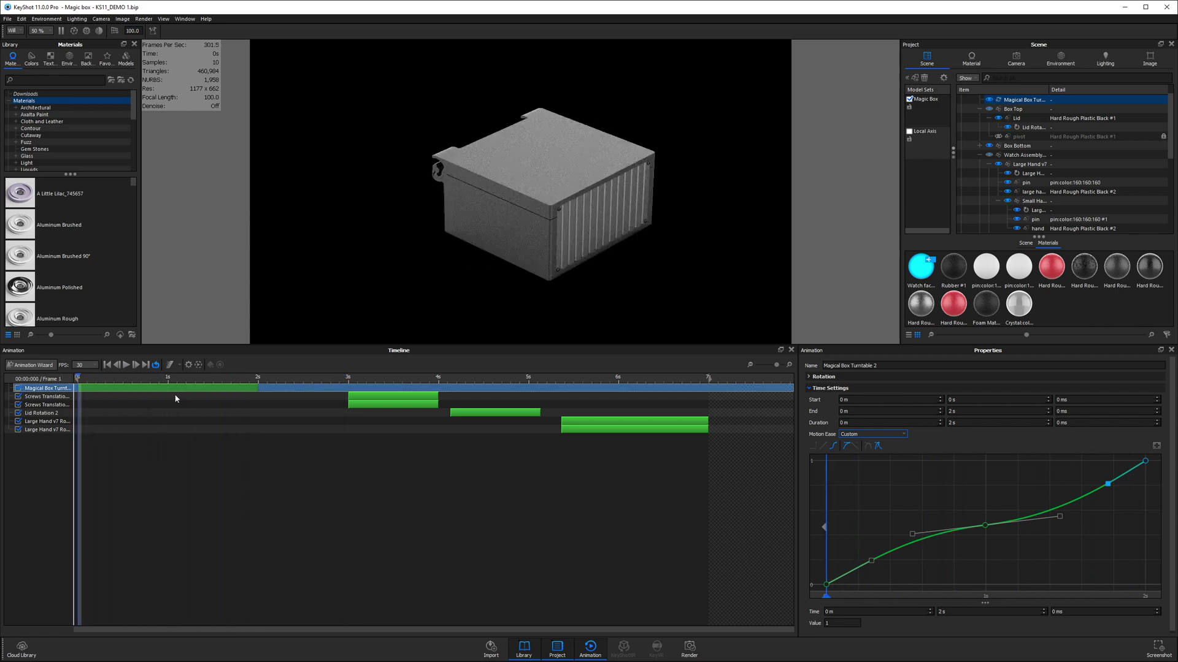
{"action": "left_click_drag", "start_coordinate": [1060, 518], "coordinate": [1083, 525]}
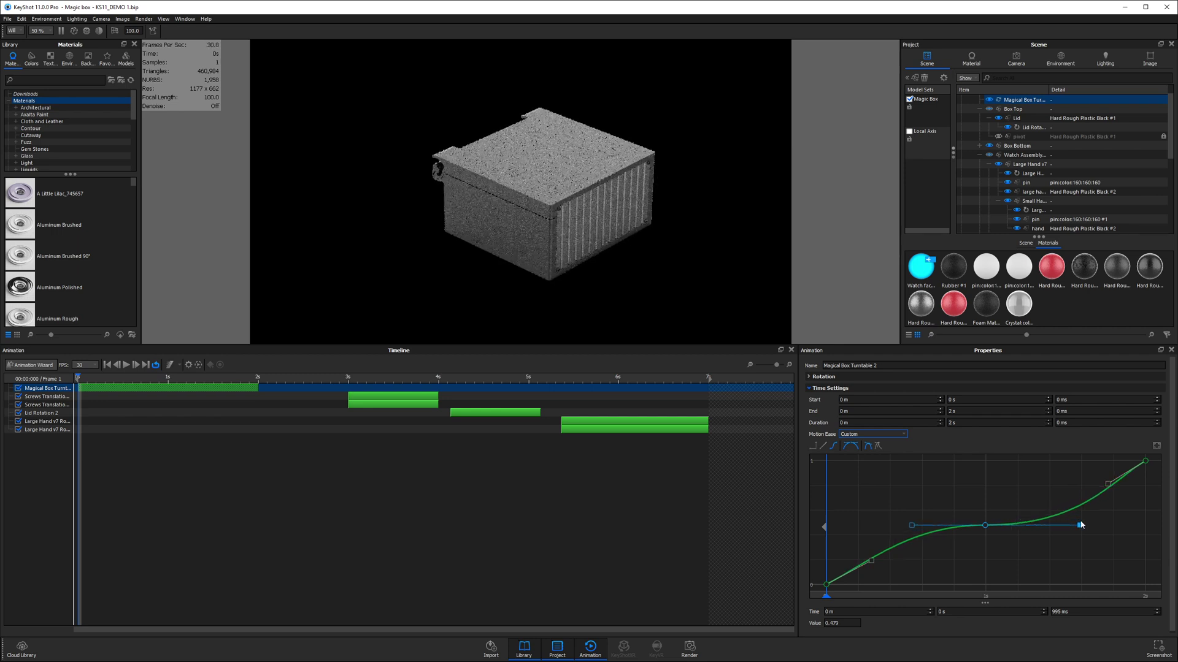
{"action": "left_click_drag", "start_coordinate": [911, 525], "coordinate": [899, 526]}
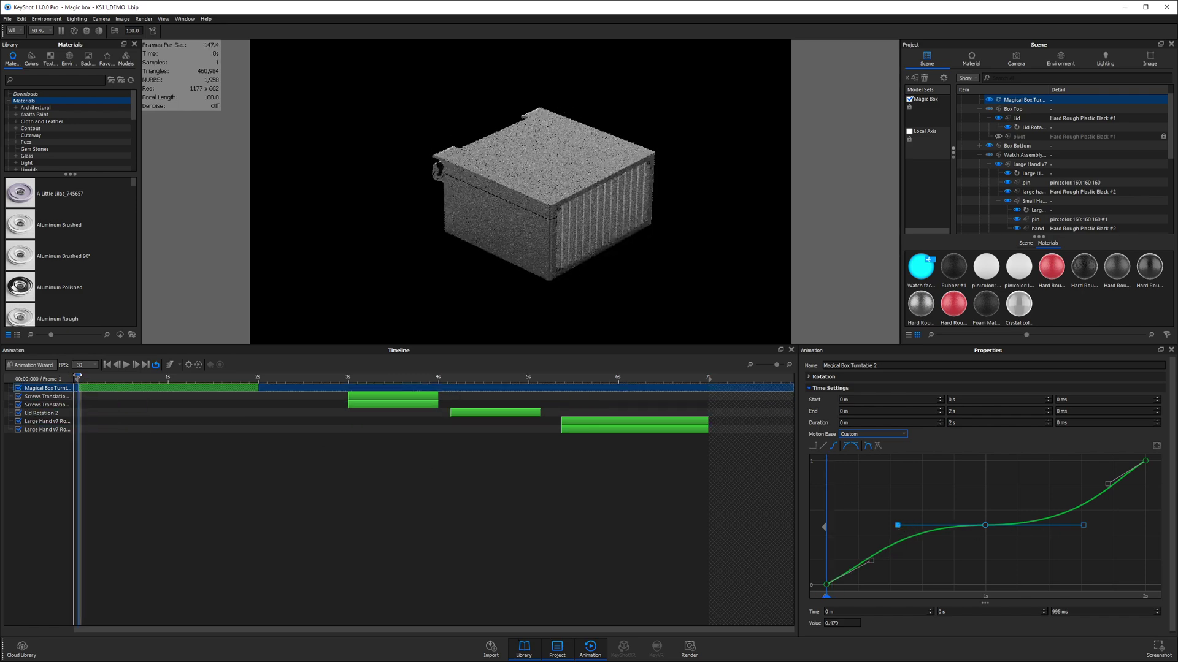
- Play the turntable spin twice from the start, then select the middle key's right tangent
{"action": "left_click", "coordinate": [127, 365]}
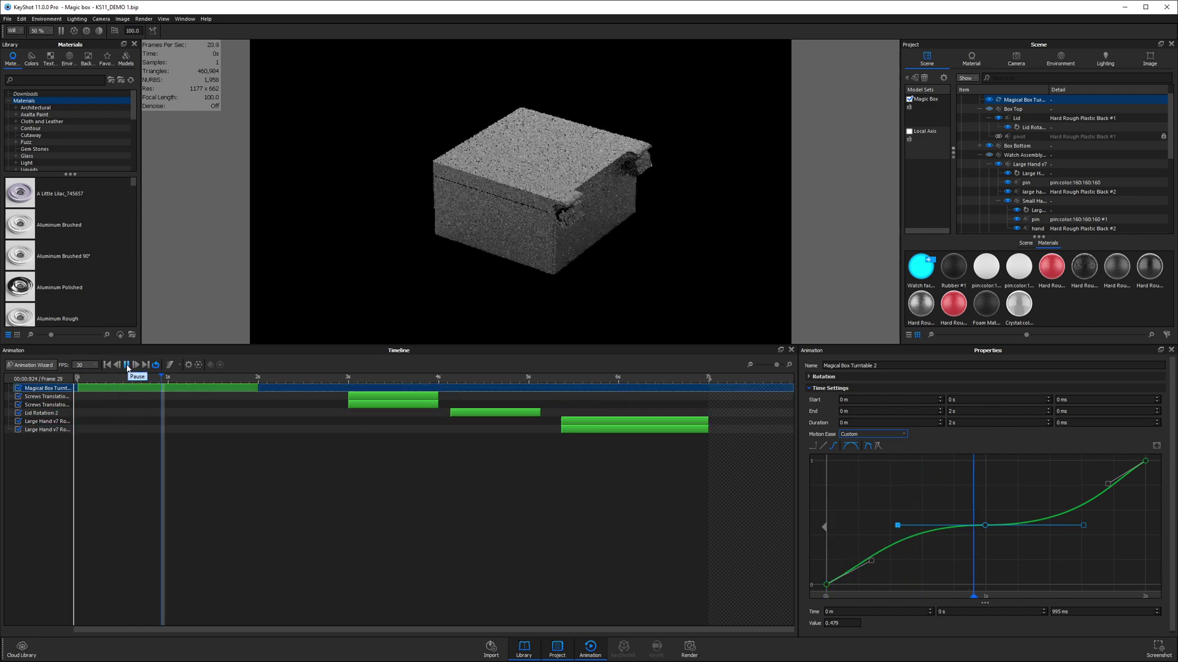
{"action": "left_click", "coordinate": [127, 365]}
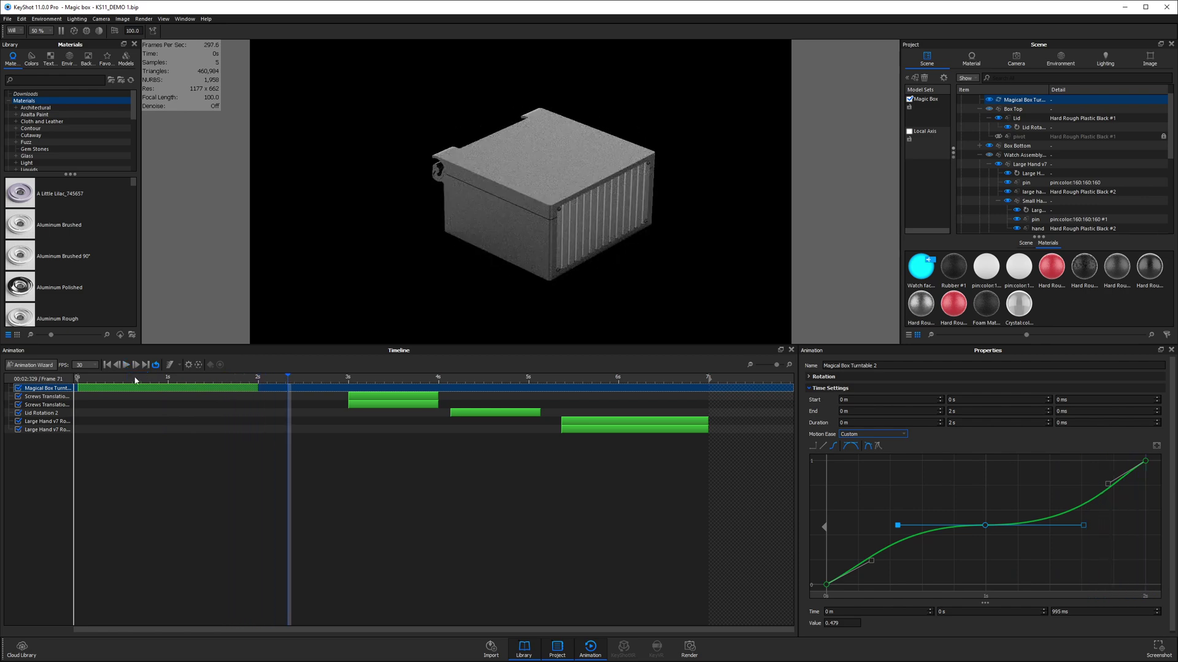
{"action": "left_click_drag", "start_coordinate": [135, 378], "coordinate": [78, 379]}
{"action": "left_click", "coordinate": [126, 365]}
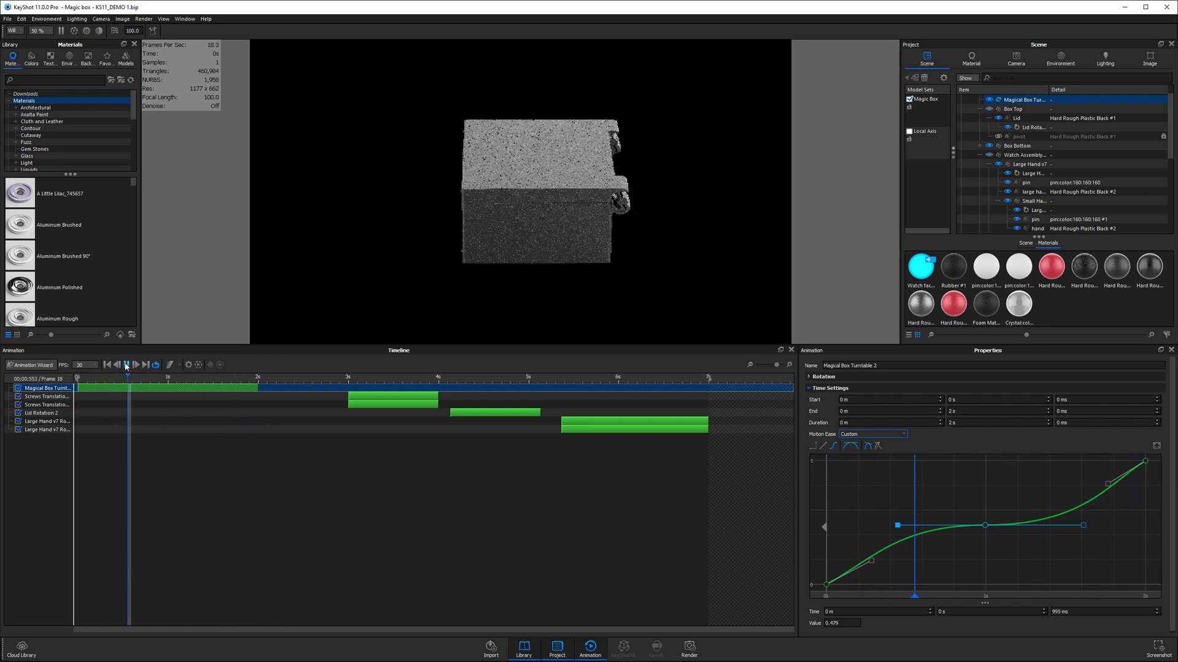
{"action": "left_click", "coordinate": [127, 365]}
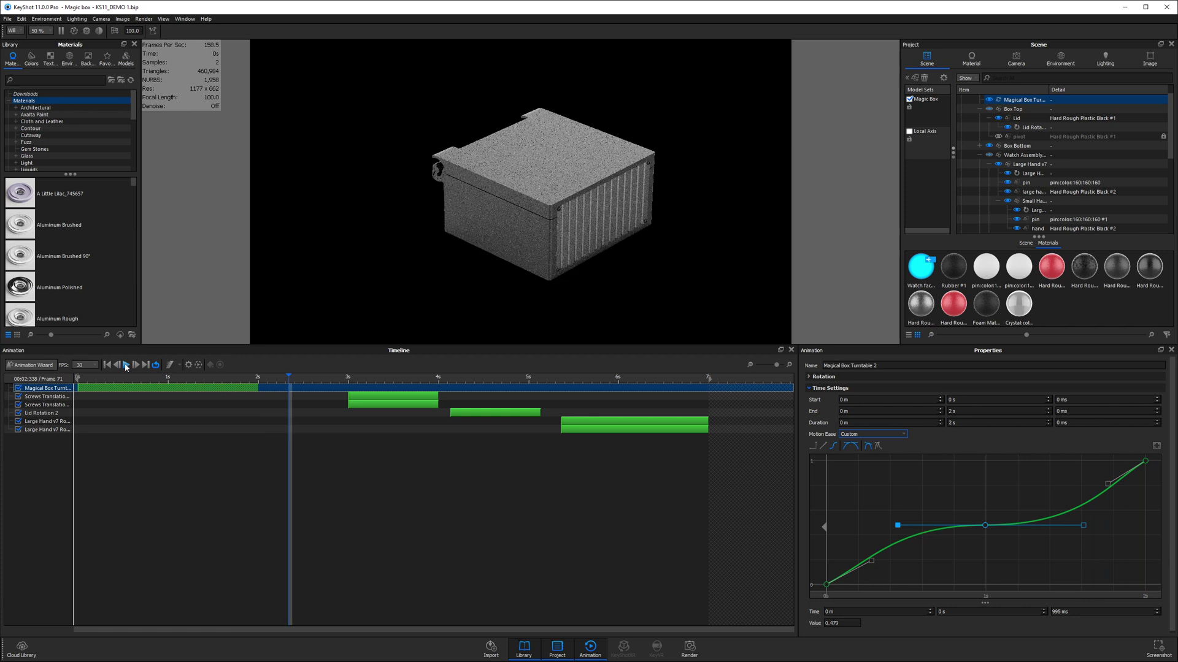
{"action": "left_click", "coordinate": [1084, 526]}
- Tilt the middle key's tangent slightly upward and preview from the first frame
{"action": "left_click_drag", "start_coordinate": [1086, 527], "coordinate": [1084, 522]}
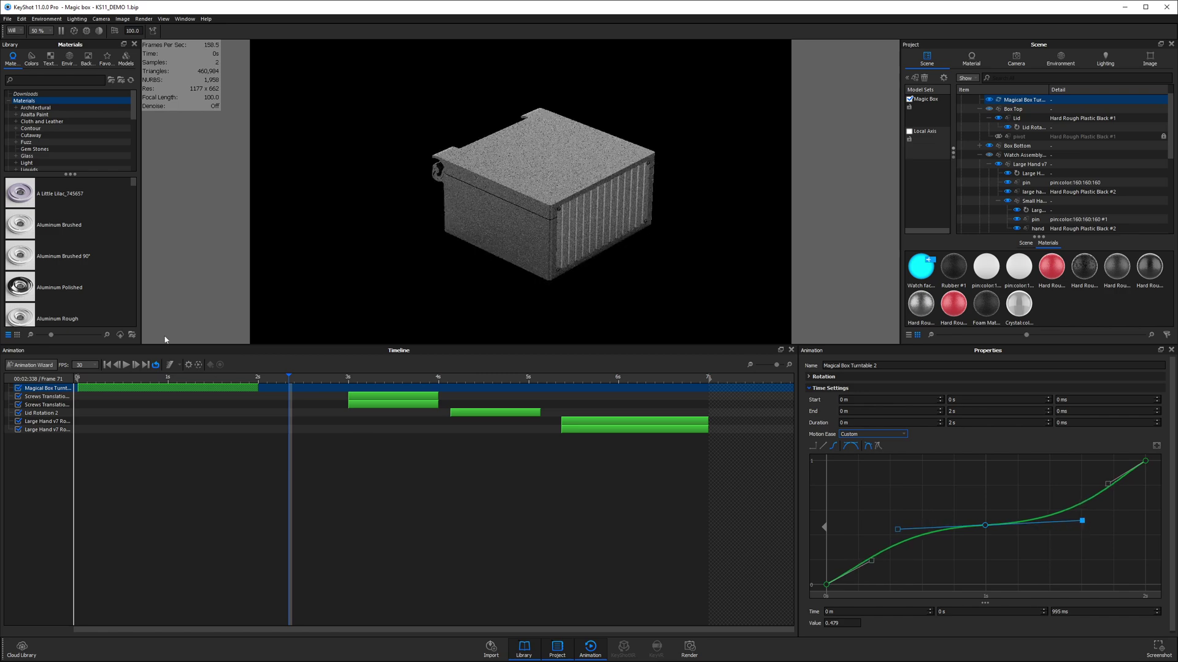
{"action": "left_click", "coordinate": [86, 374]}
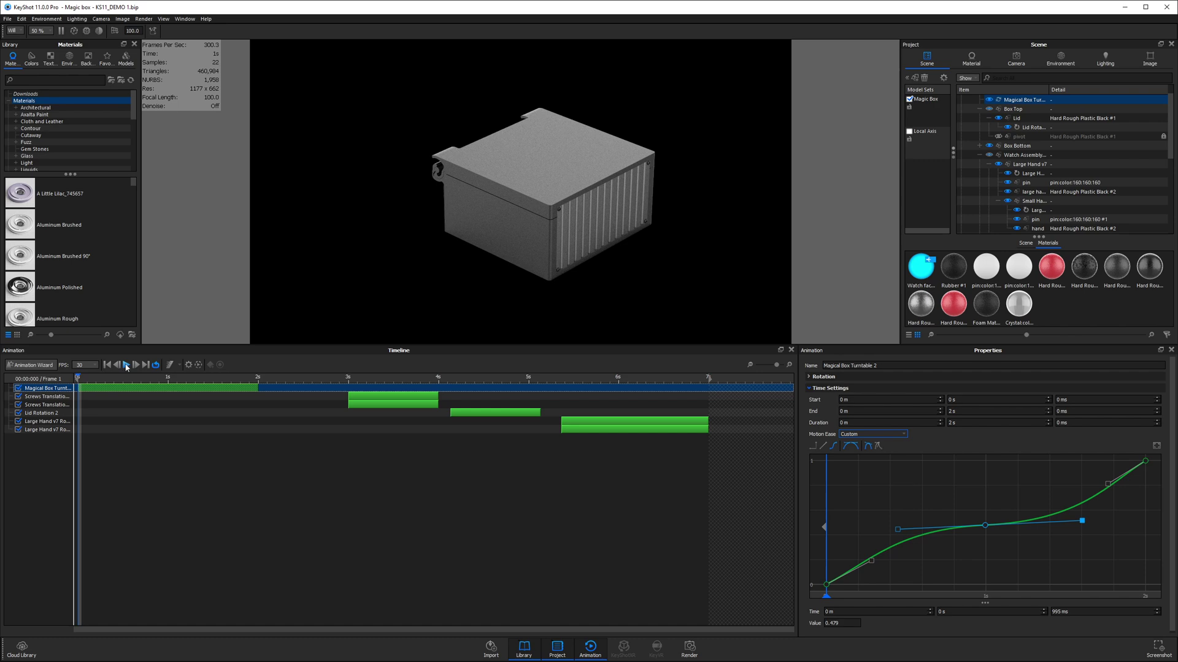
{"action": "left_click", "coordinate": [126, 365]}
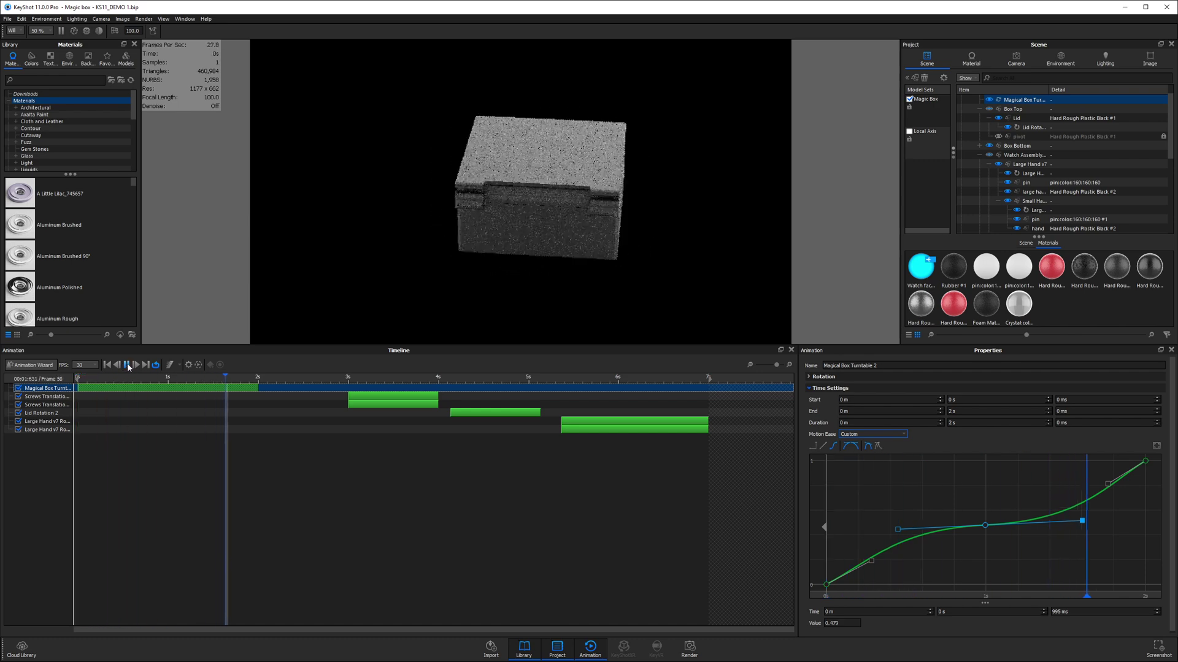
{"action": "left_click", "coordinate": [126, 365]}
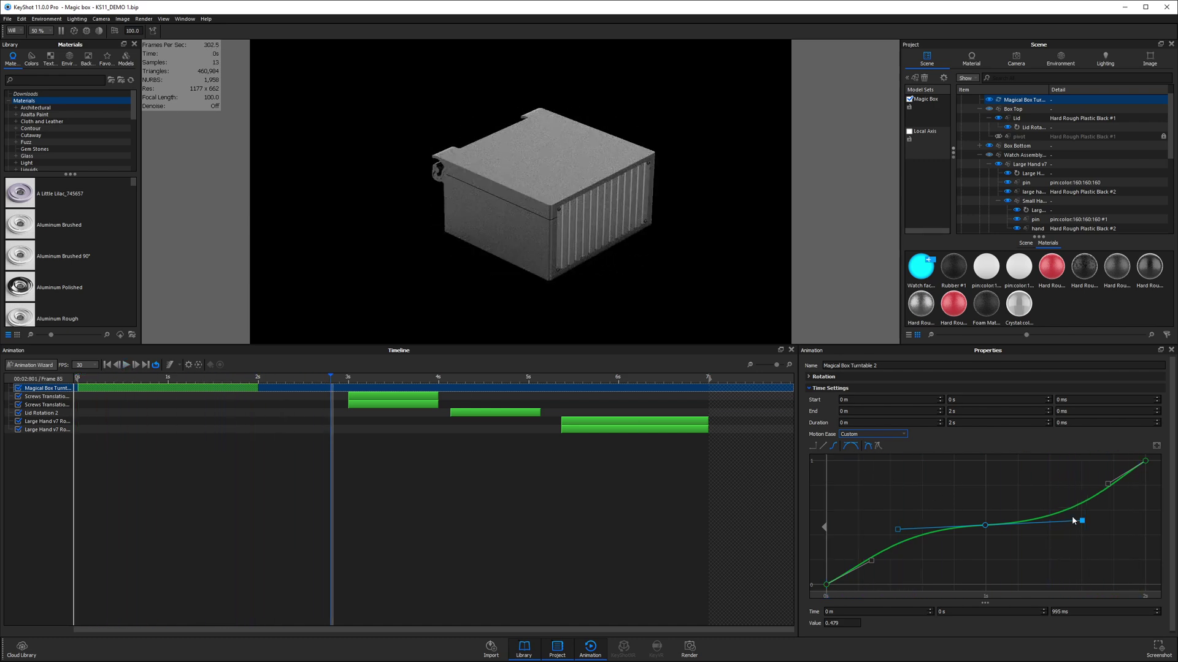
- Lengthen both middle-key tangents, play the reshaped ease, and scrub the timeline
{"action": "left_click_drag", "start_coordinate": [1082, 523], "coordinate": [1106, 522]}
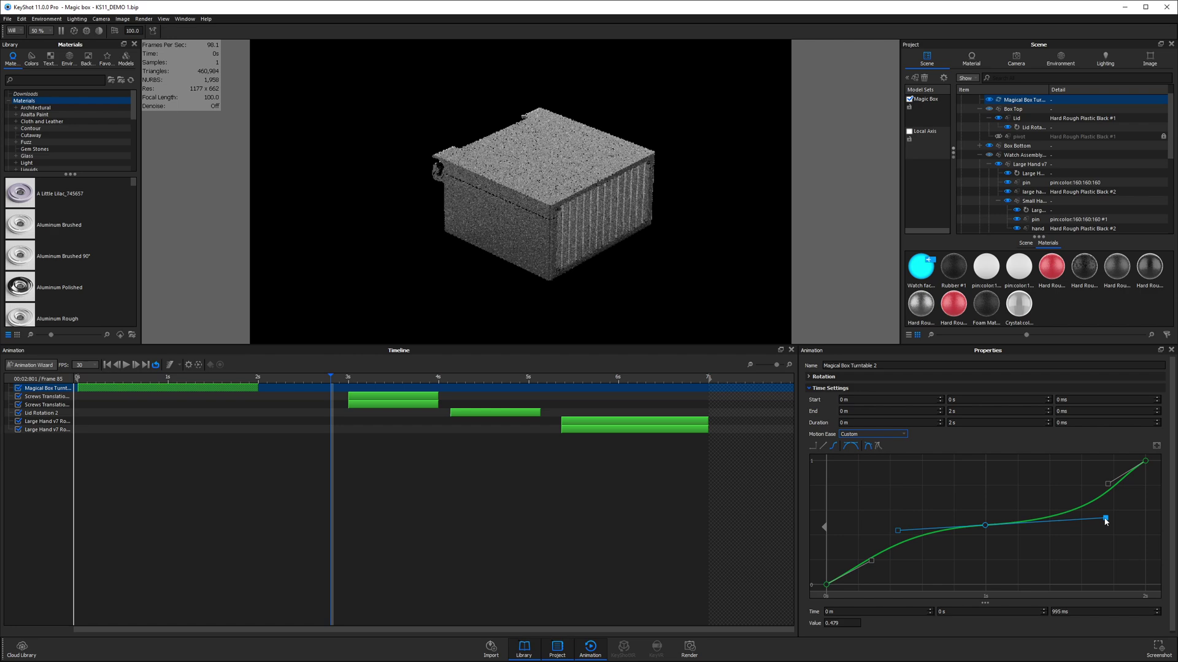
{"action": "left_click_drag", "start_coordinate": [897, 530], "coordinate": [889, 529]}
{"action": "left_click", "coordinate": [126, 365]}
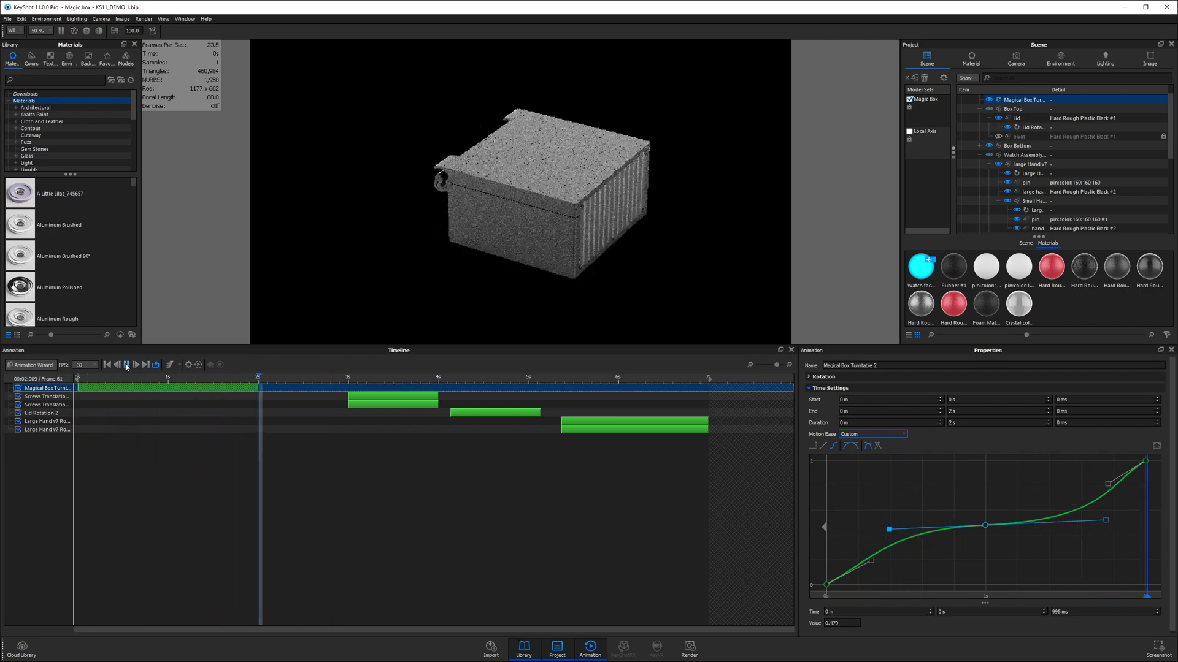
{"action": "left_click", "coordinate": [126, 365]}
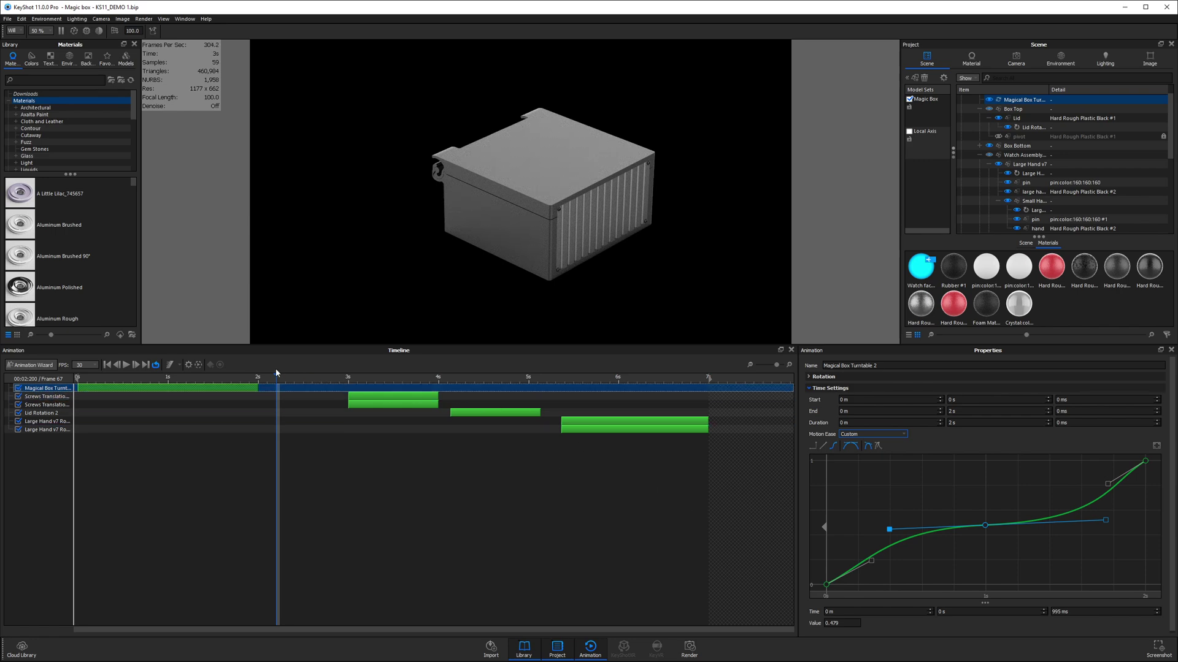
{"action": "left_click_drag", "start_coordinate": [314, 387], "coordinate": [383, 381]}
- Select Screws Translation 4, orbit toward the ribbed side panel, and replay the animation from the start
{"action": "left_click", "coordinate": [360, 396]}
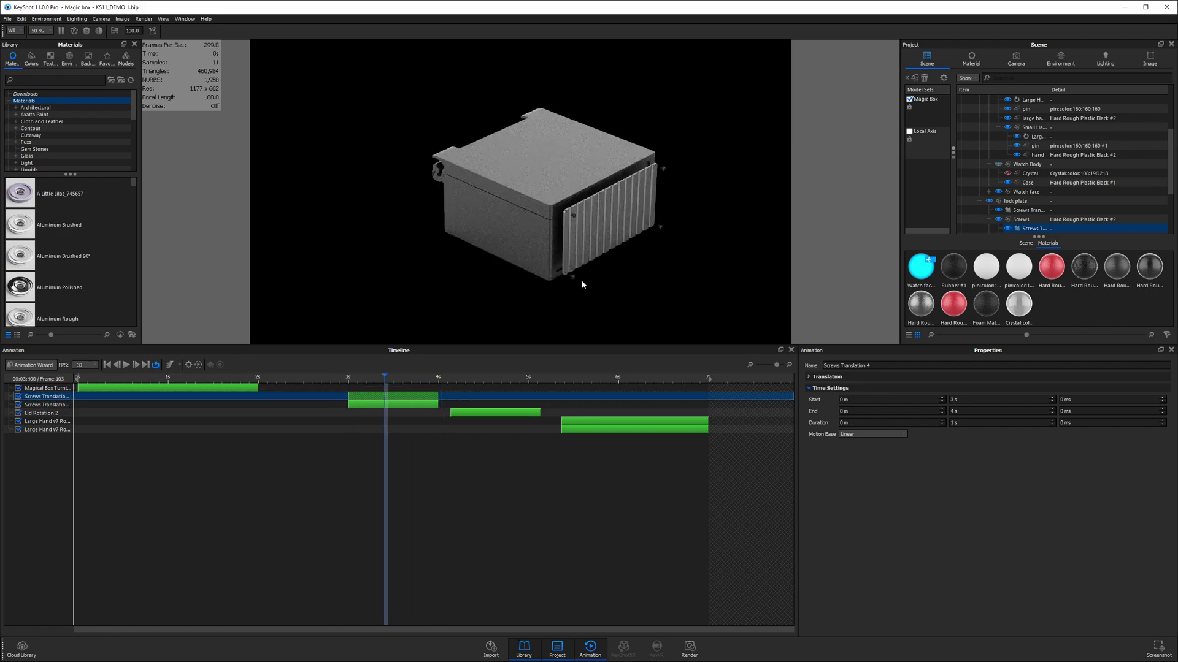
{"action": "left_click_drag", "start_coordinate": [583, 285], "coordinate": [528, 250]}
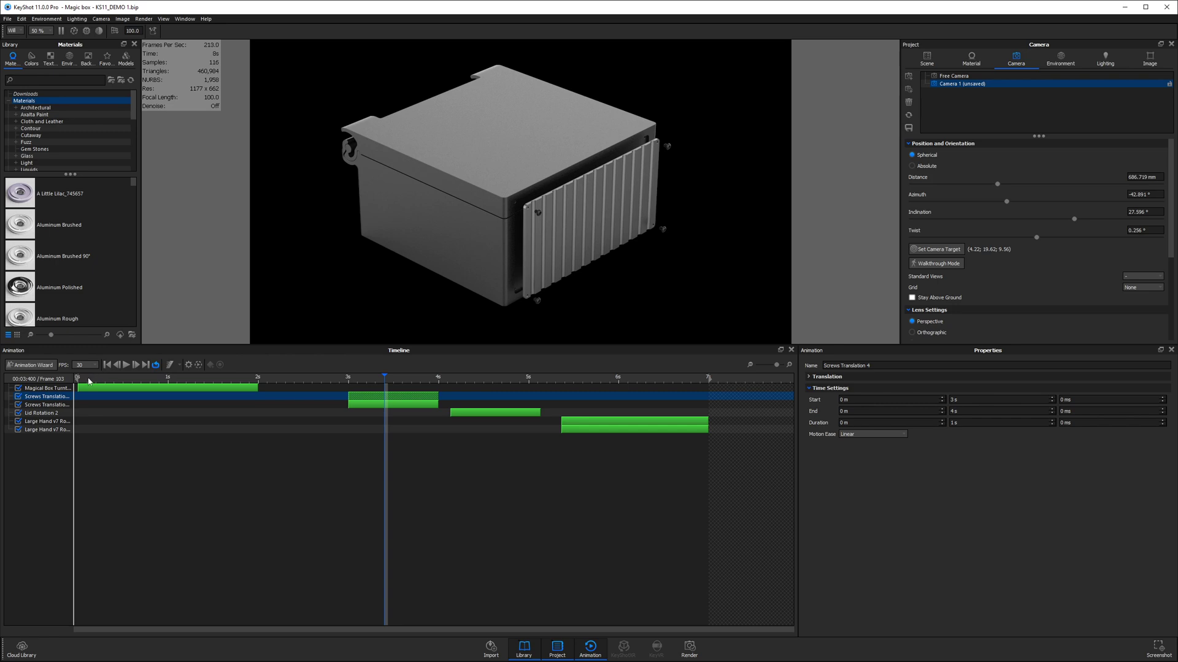
{"action": "left_click", "coordinate": [107, 364]}
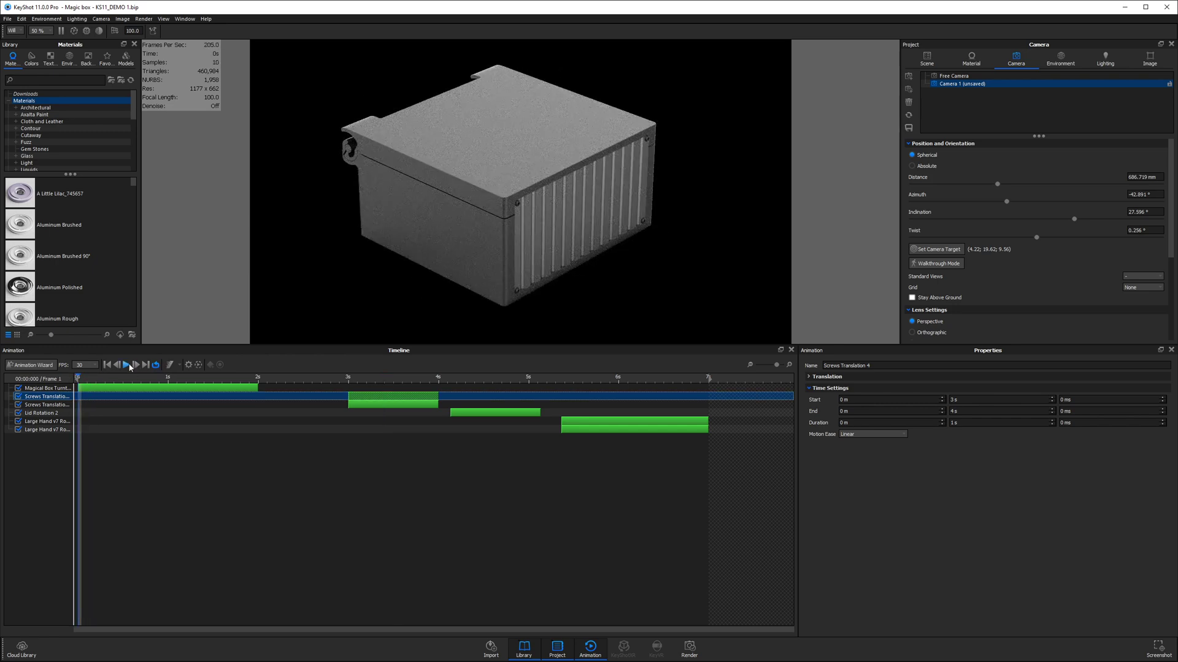
{"action": "left_click", "coordinate": [126, 364]}
- Return to Camera 1, zoom closer to the box, and scrub to where the screw panel slides out
{"action": "left_click", "coordinate": [956, 84]}
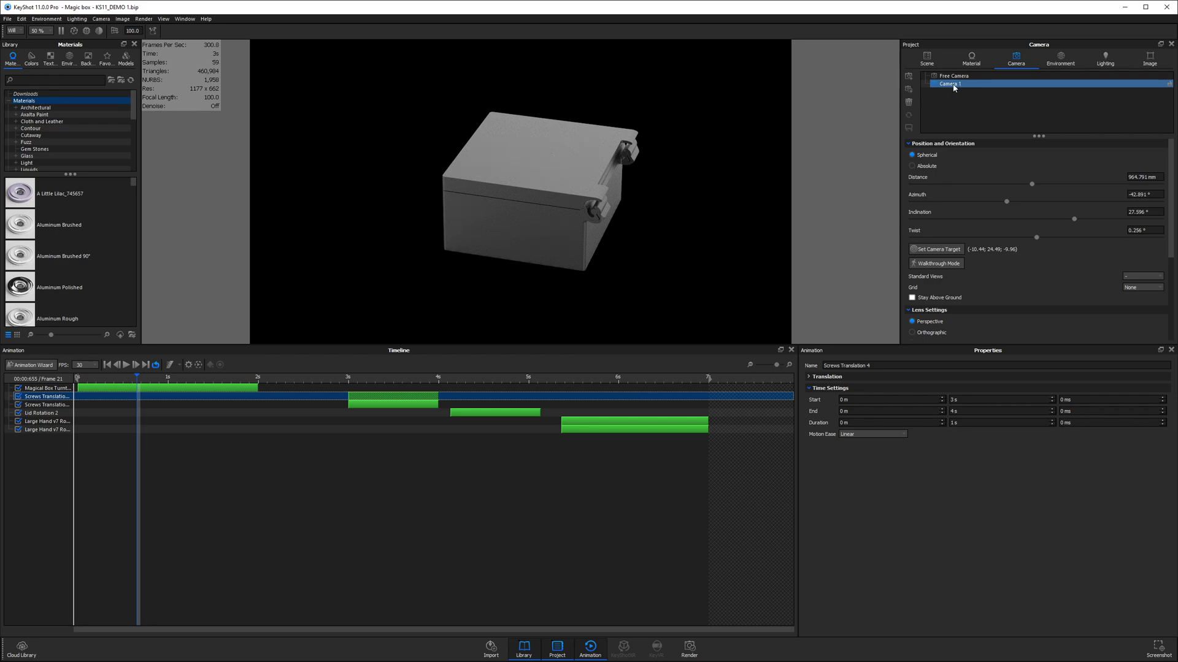
{"action": "left_click_drag", "start_coordinate": [137, 377], "coordinate": [346, 374]}
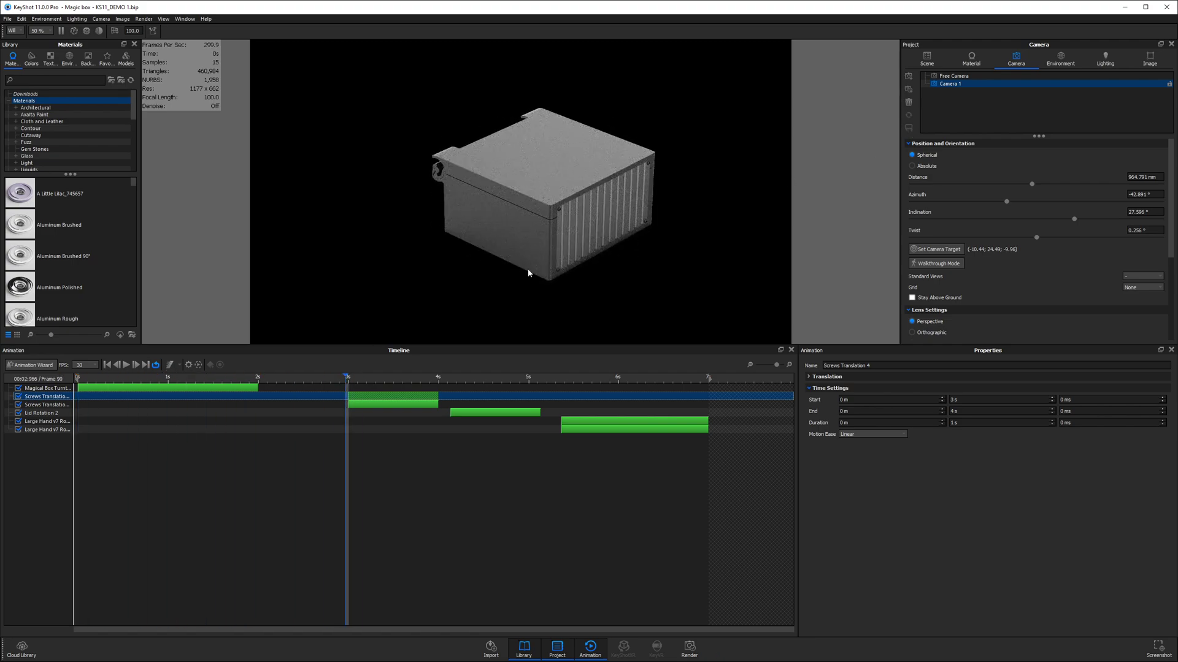
{"action": "scroll", "coordinate": [529, 273], "scroll_direction": "up", "scroll_amount": 5}
{"action": "scroll", "coordinate": [468, 208], "scroll_direction": "down", "scroll_amount": 2}
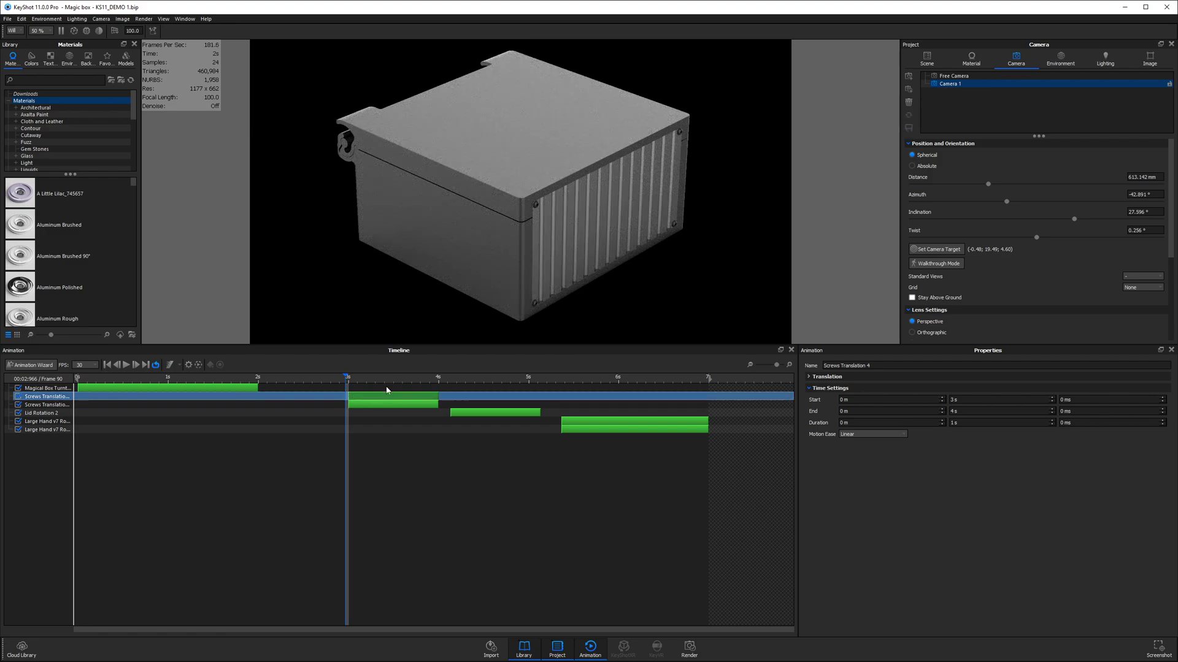
{"action": "mouse_move", "coordinate": [350, 384]}
{"action": "left_mouse_down"}
{"action": "mouse_move", "coordinate": [460, 393]}
{"action": "mouse_move", "coordinate": [344, 393]}
{"action": "mouse_move", "coordinate": [495, 394]}
{"action": "mouse_move", "coordinate": [350, 394]}
{"action": "left_mouse_up"}
- Select only Screws Translation 4 at 3 s and set its Motion Ease to Custom
{"action": "left_click", "coordinate": [360, 401], "text": "ctrl"}
{"action": "left_click", "coordinate": [360, 401], "text": "ctrl"}
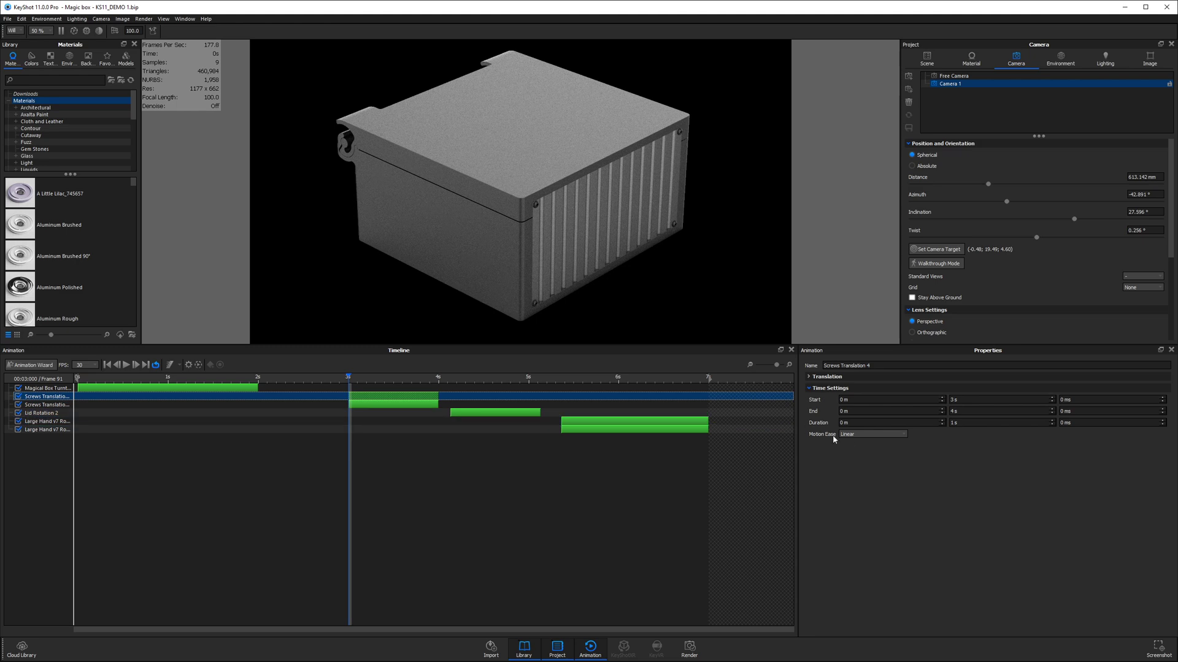
{"action": "left_click", "coordinate": [855, 435]}
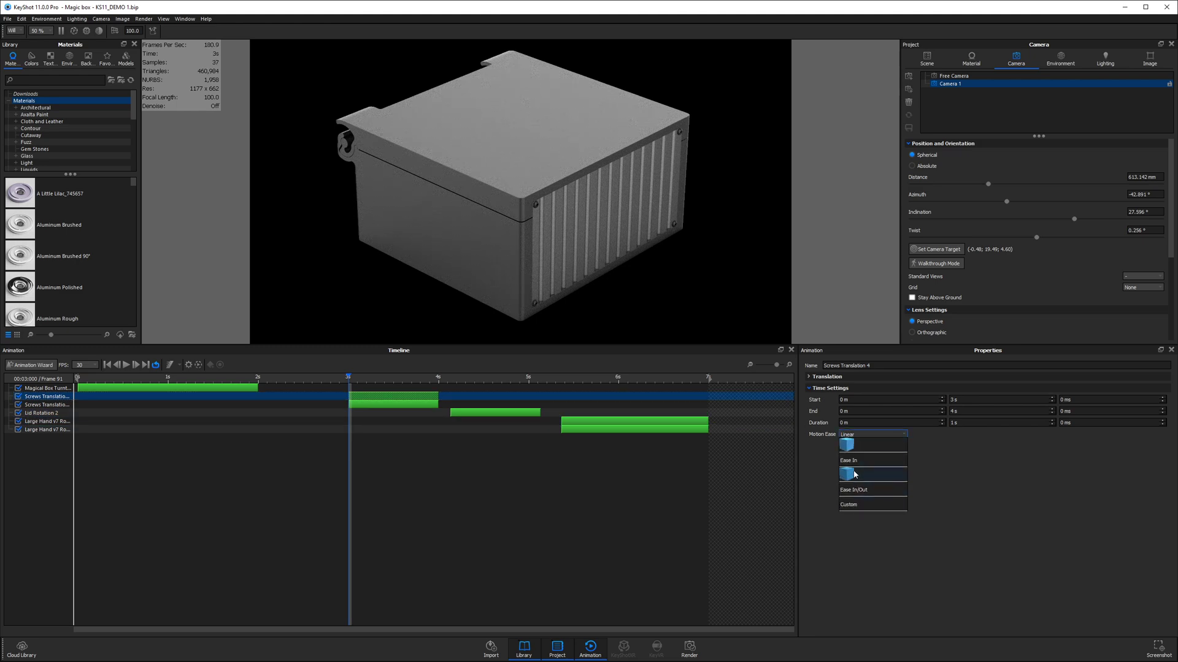
{"action": "left_click", "coordinate": [850, 504]}
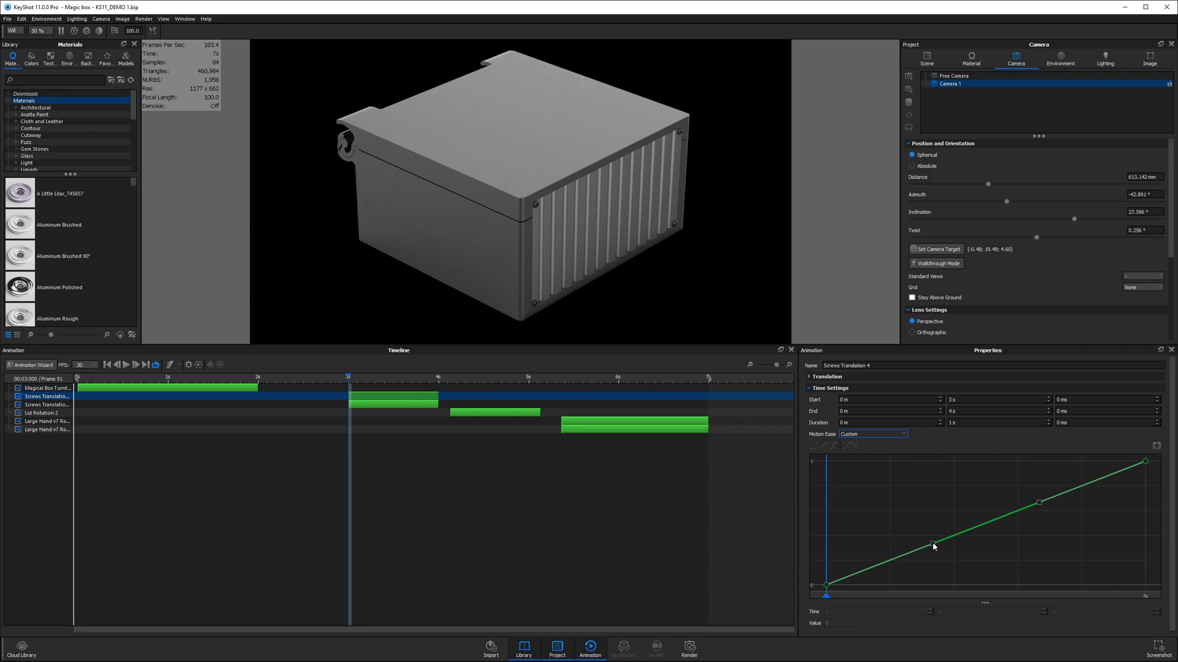
- Bend the ease curve into an S-shape with an ease-out end, previewing the slide from 3 s
{"action": "left_click_drag", "start_coordinate": [934, 546], "coordinate": [885, 507]}
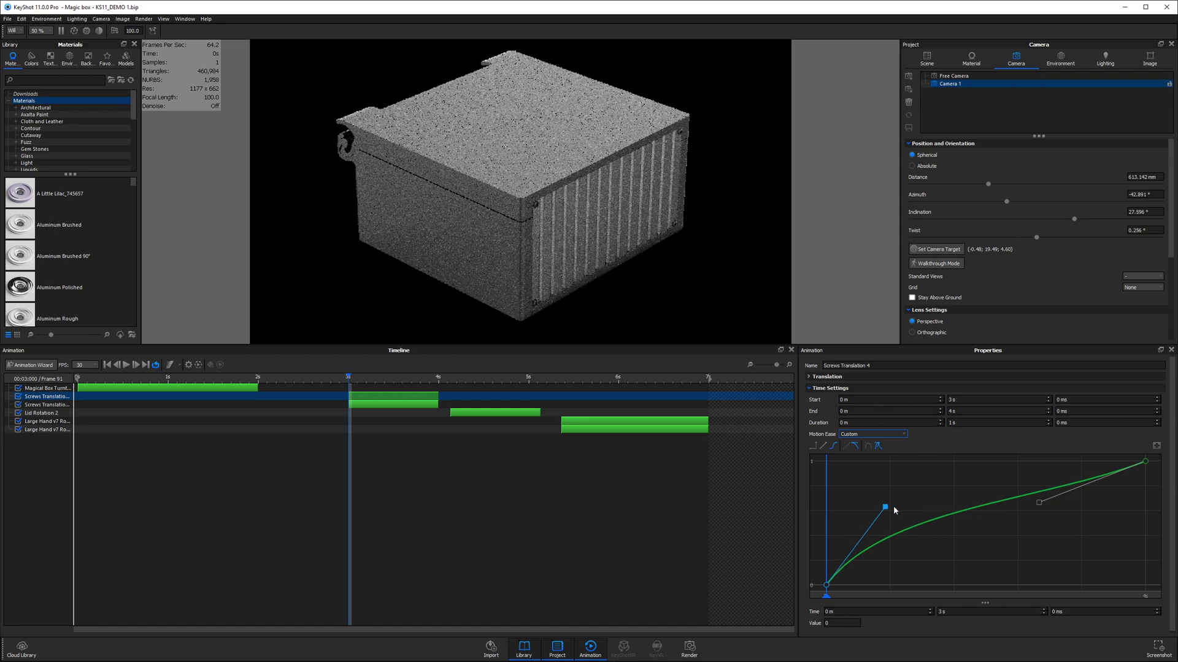
{"action": "left_click_drag", "start_coordinate": [1040, 503], "coordinate": [993, 461]}
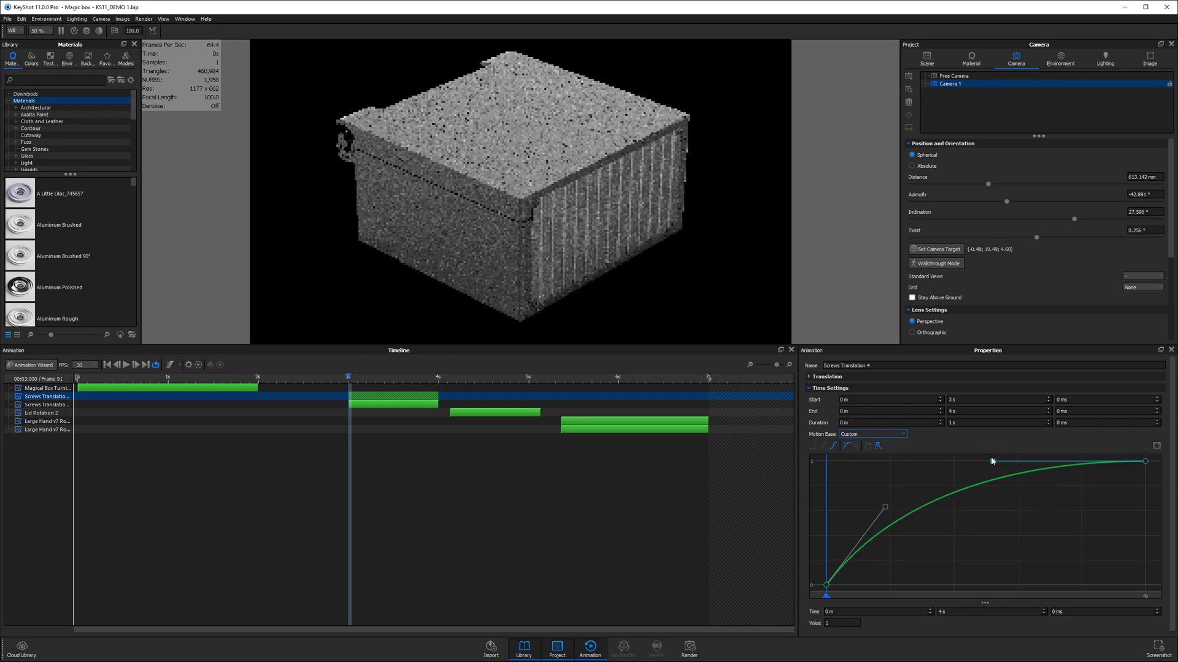
{"action": "left_click_drag", "start_coordinate": [885, 507], "coordinate": [827, 461]}
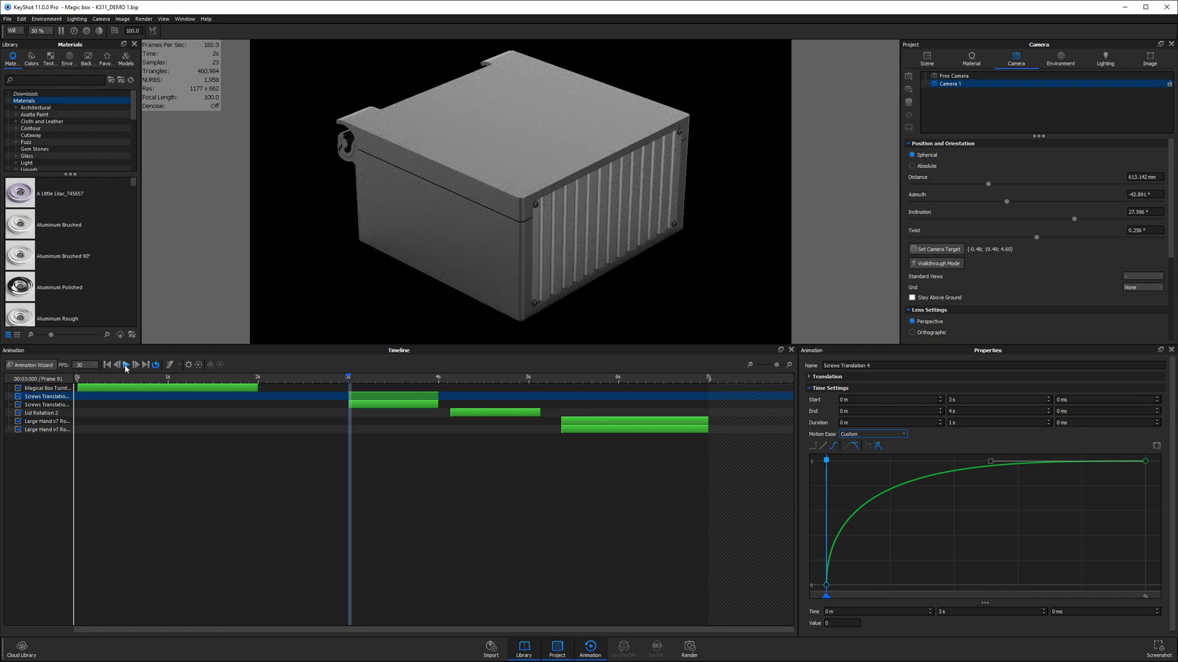
{"action": "left_click", "coordinate": [126, 365]}
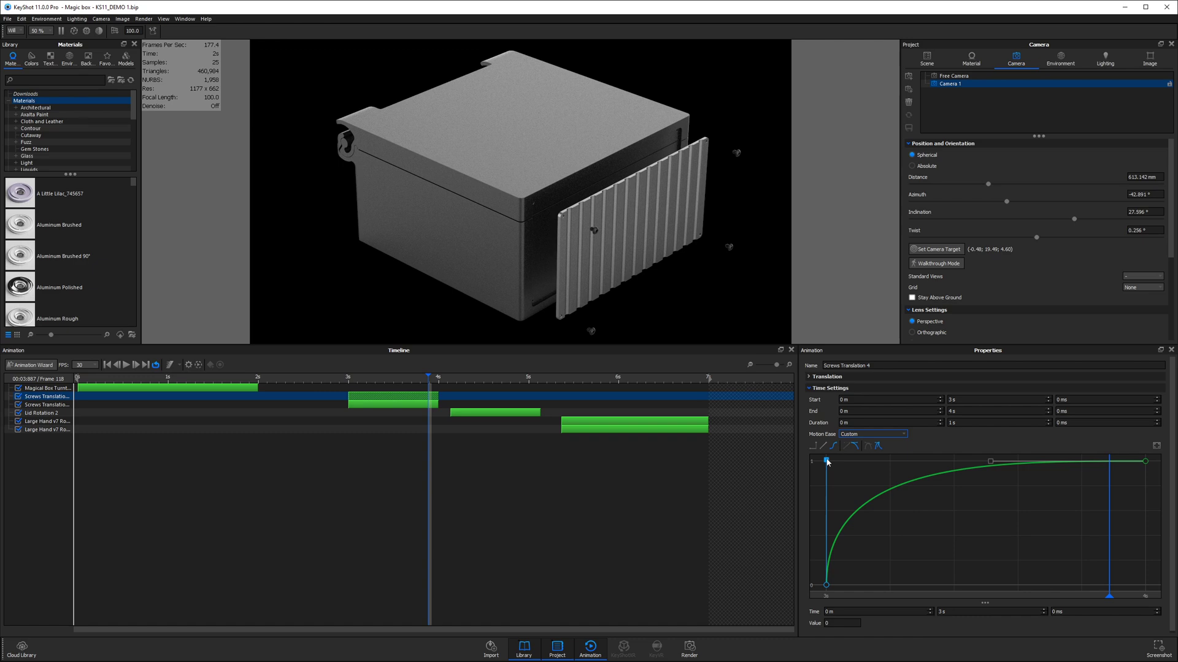
{"action": "left_click_drag", "start_coordinate": [827, 462], "coordinate": [920, 585]}
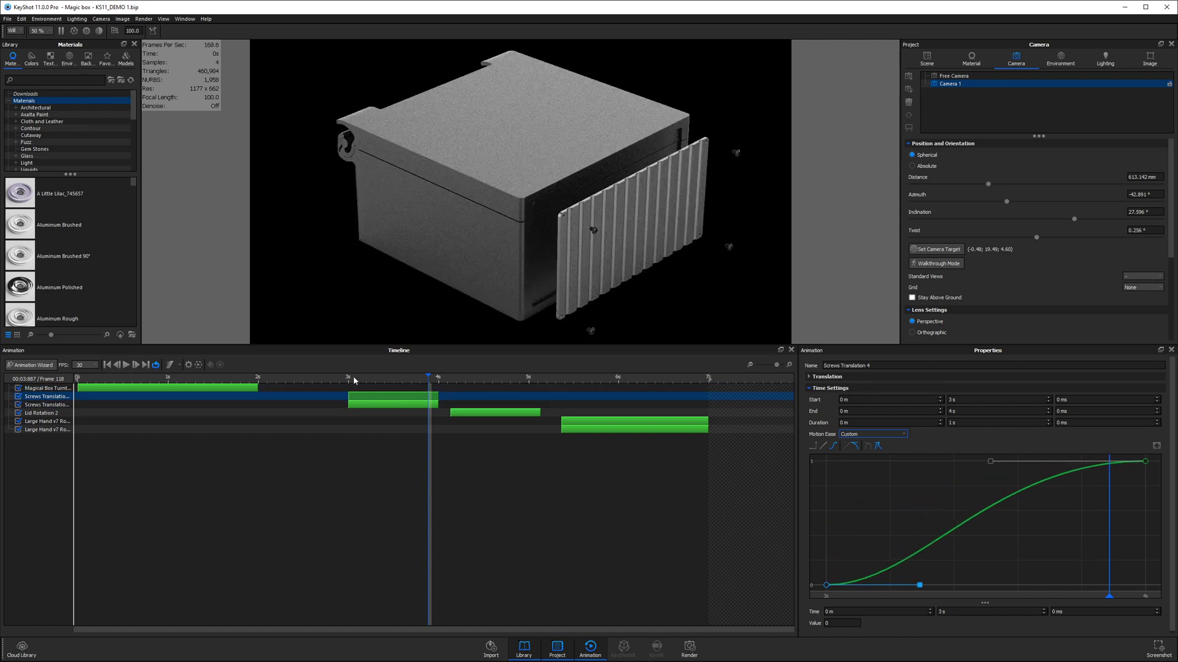
{"action": "left_click", "coordinate": [347, 380]}
{"action": "left_click", "coordinate": [127, 365]}
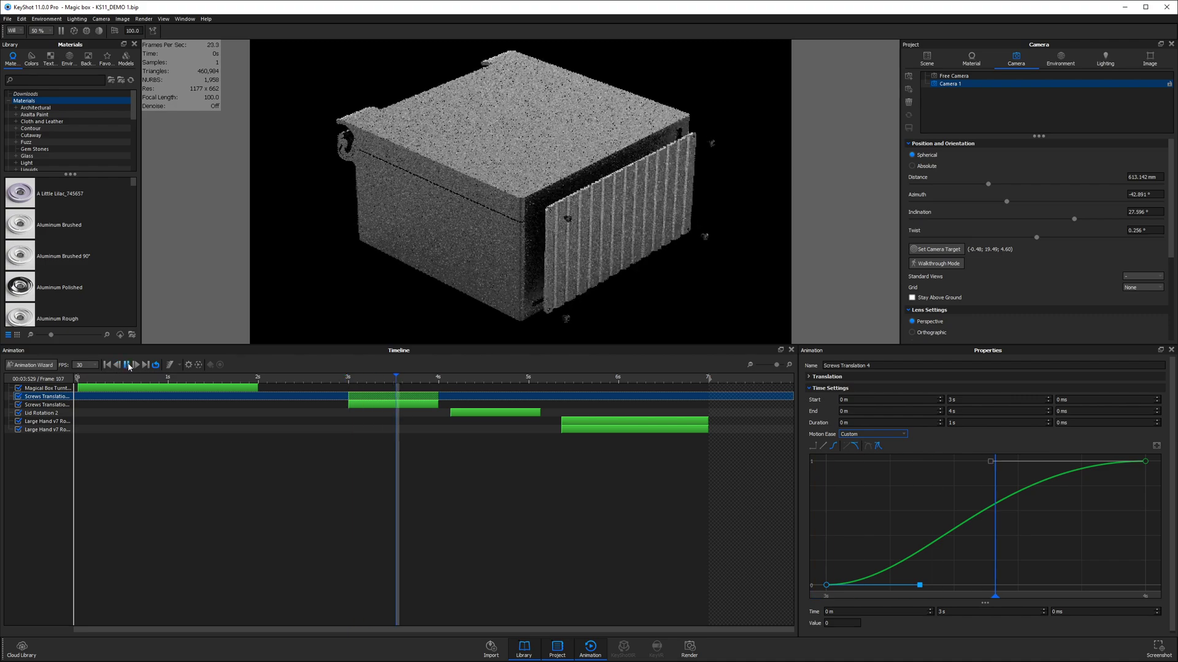
- Add a curve point and adjust its tangents so the slide levels off before 4 s
{"action": "right_click", "coordinate": [951, 537]}
{"action": "left_click", "coordinate": [957, 533]}
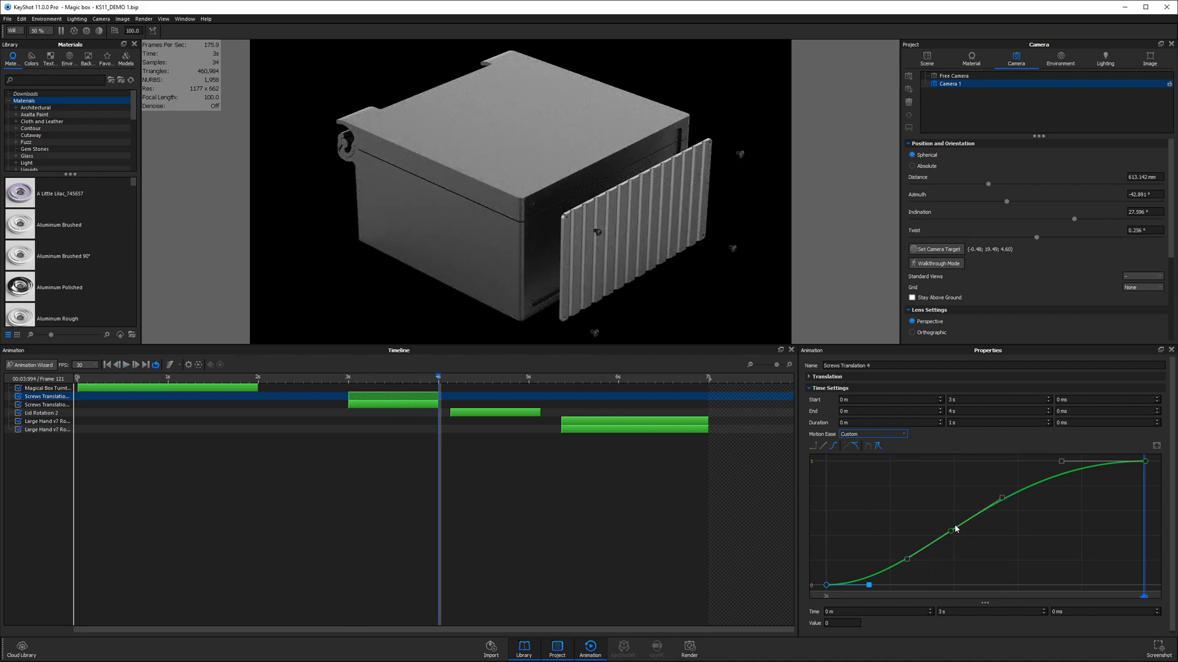
{"action": "left_click_drag", "start_coordinate": [950, 531], "coordinate": [920, 514]}
{"action": "left_click_drag", "start_coordinate": [970, 479], "coordinate": [968, 476]}
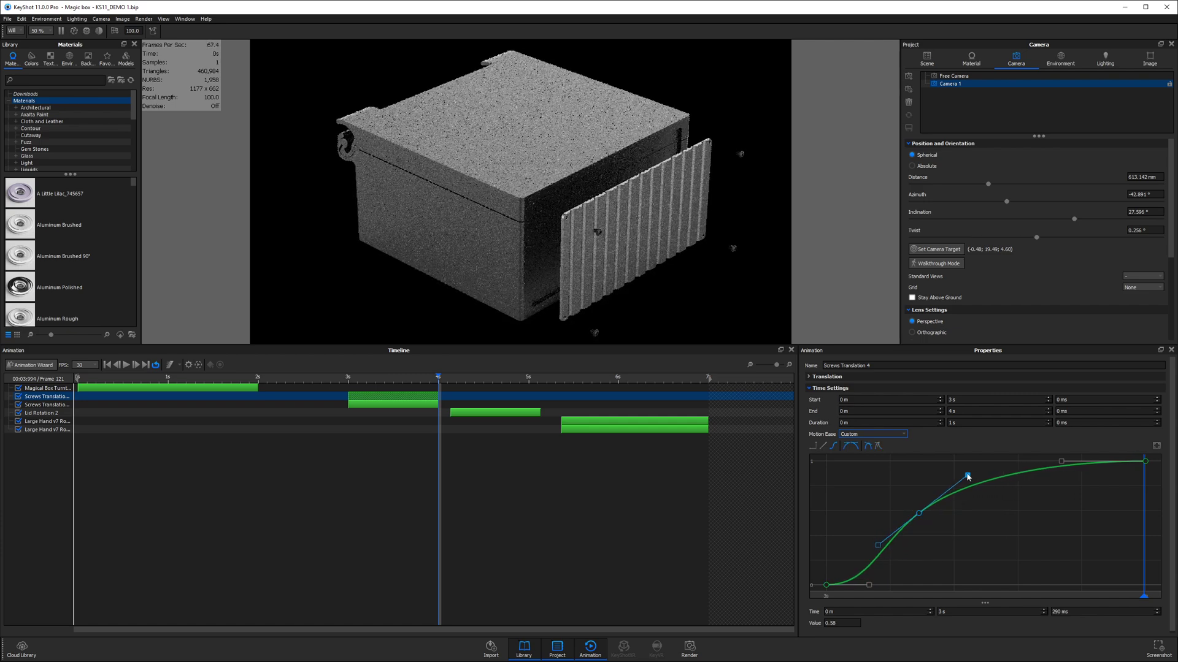
{"action": "mouse_move", "coordinate": [878, 550]}
{"action": "left_mouse_down"}
{"action": "mouse_move", "coordinate": [891, 542]}
{"action": "mouse_move", "coordinate": [879, 551]}
{"action": "left_mouse_up"}
{"action": "left_click_drag", "start_coordinate": [933, 510], "coordinate": [918, 511]}
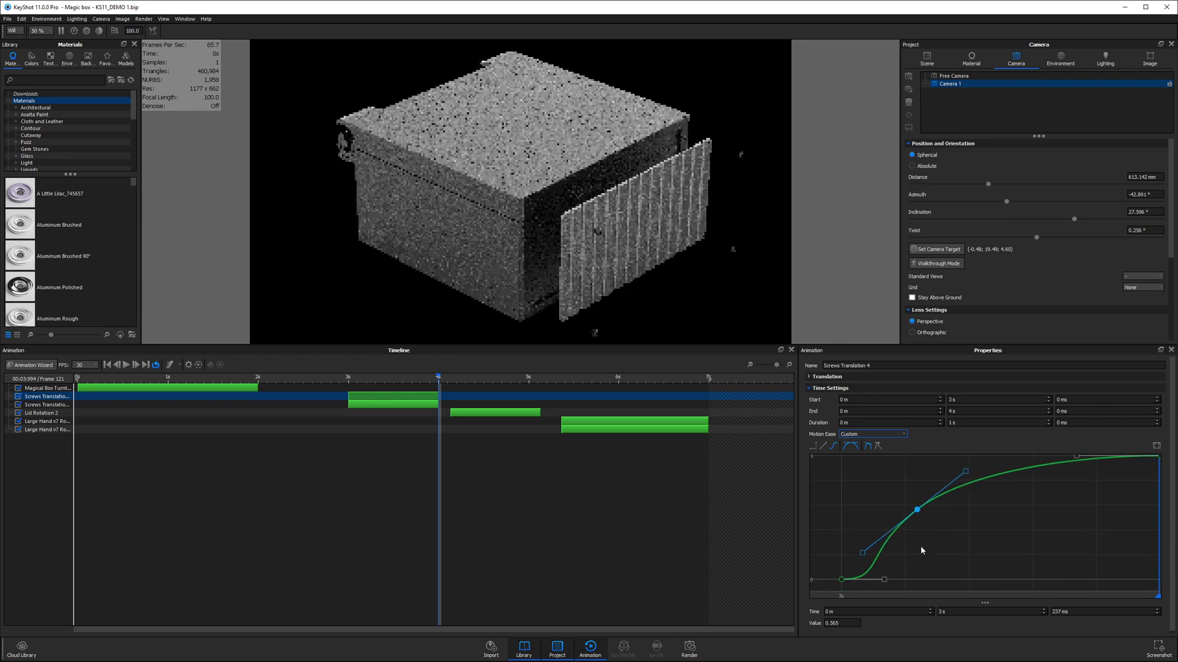
{"action": "left_click_drag", "start_coordinate": [884, 579], "coordinate": [873, 577]}
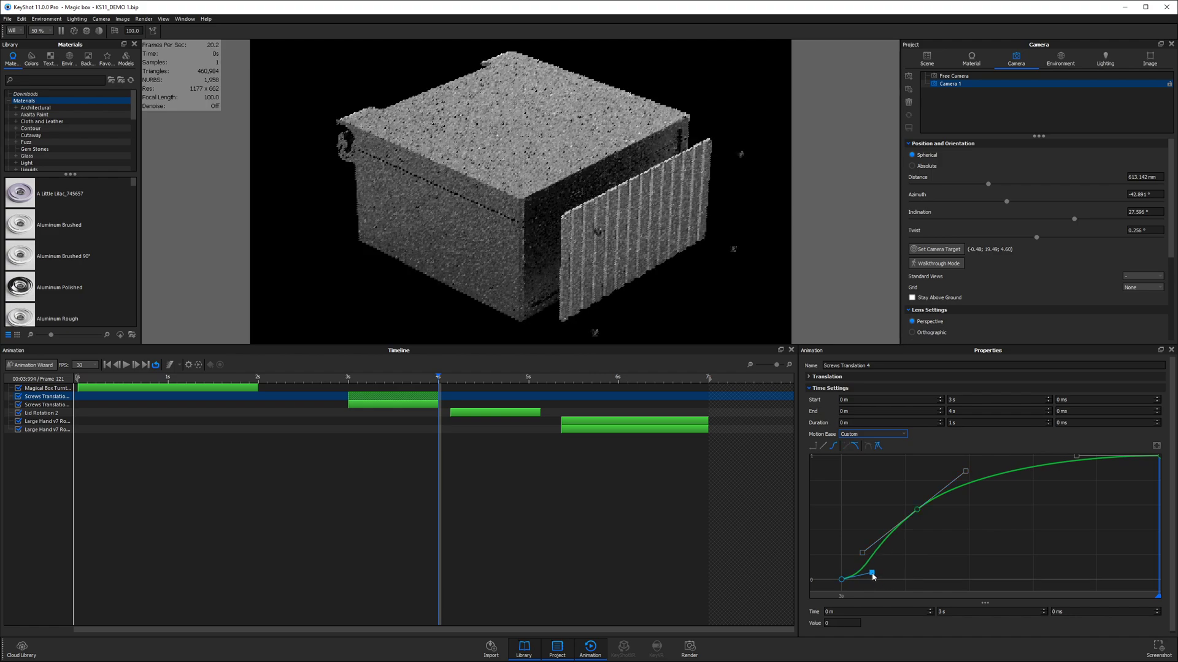
- Replay the screw panel slide from 3 s and select Screws Translation 5
{"action": "left_click", "coordinate": [347, 378]}
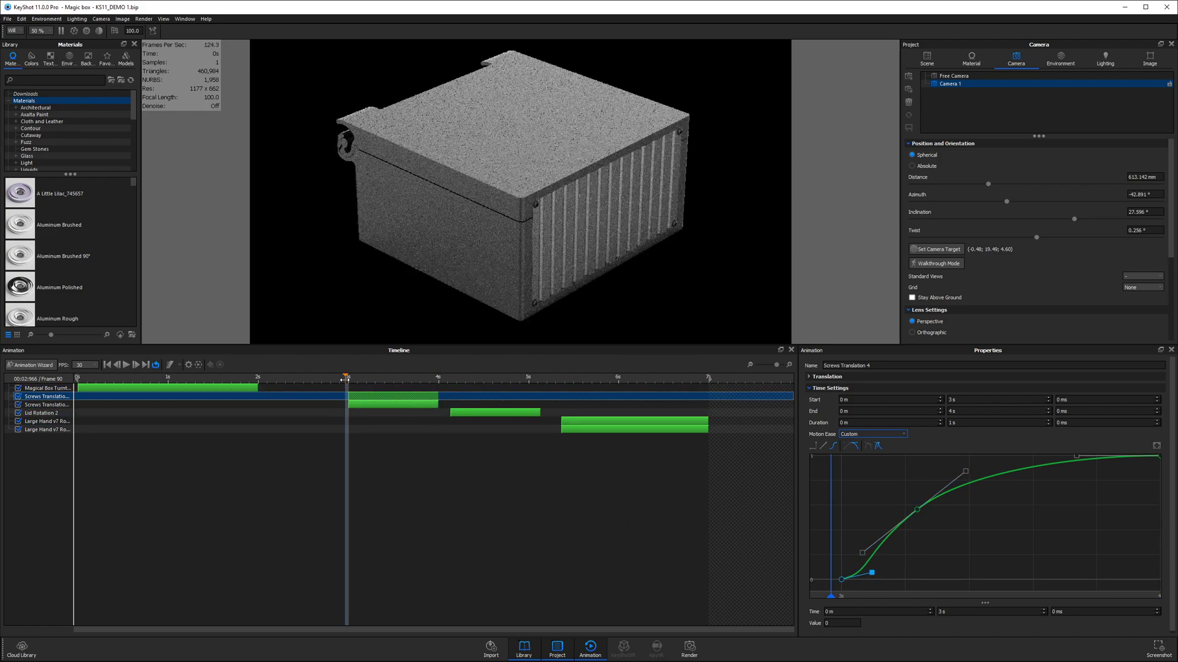
{"action": "left_click", "coordinate": [127, 365]}
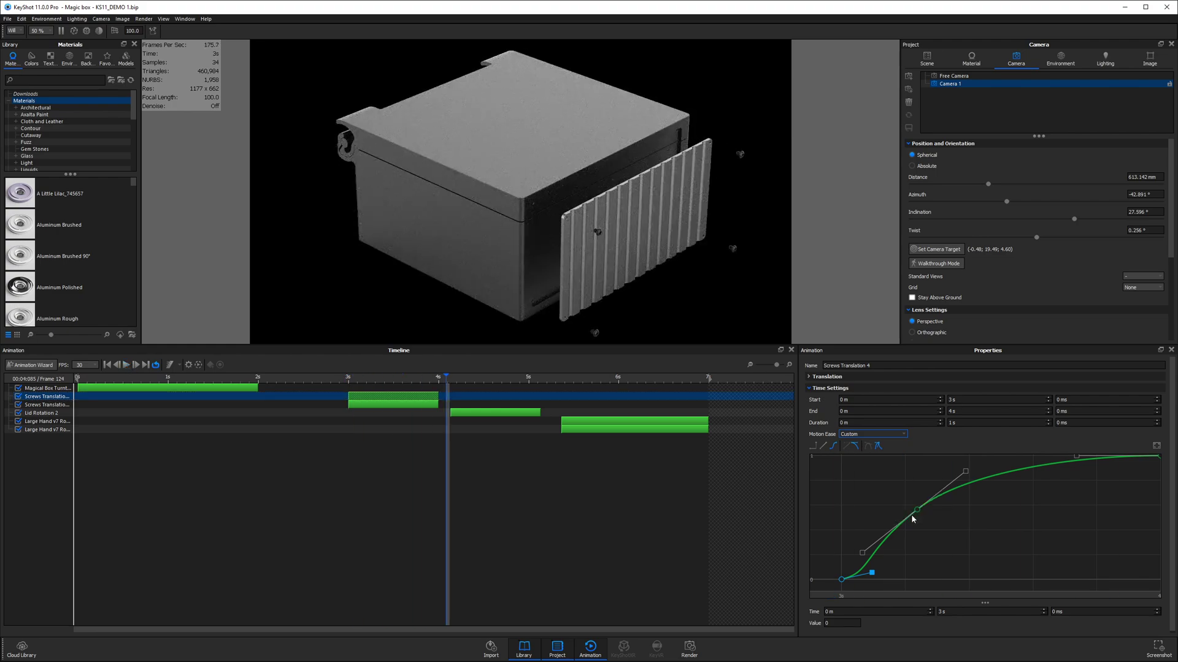
{"action": "left_click", "coordinate": [383, 402]}
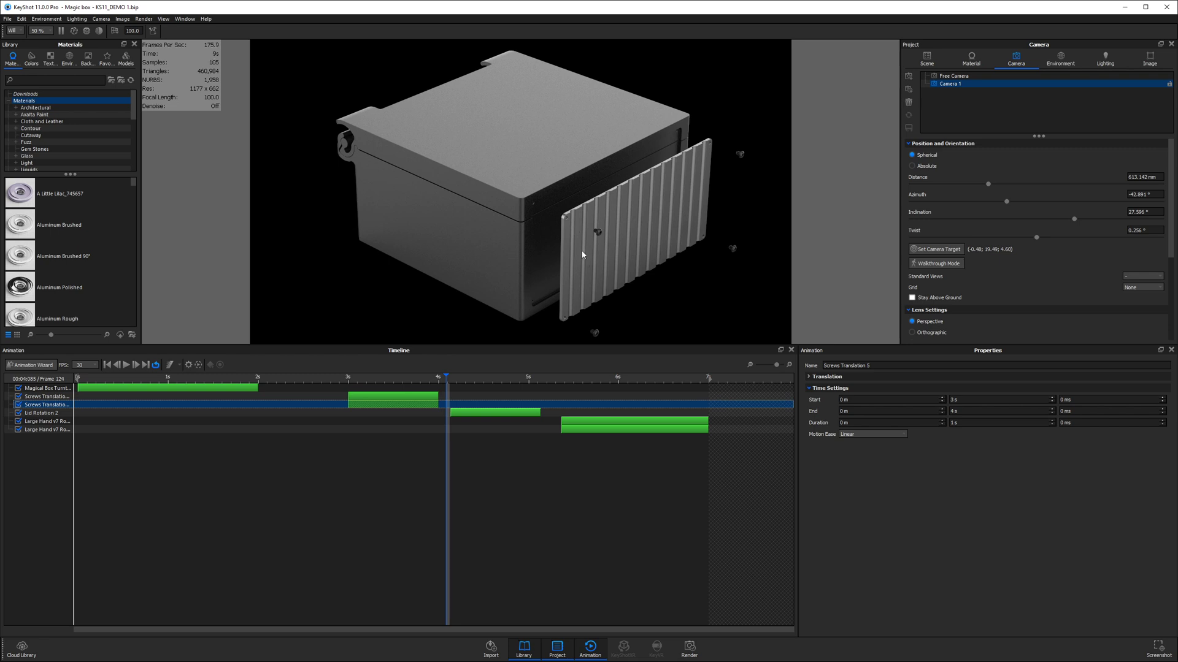
- Set Screws Translation 5's ease to Custom, paste the copied curve, and preview from 3 s
{"action": "left_click", "coordinate": [863, 436]}
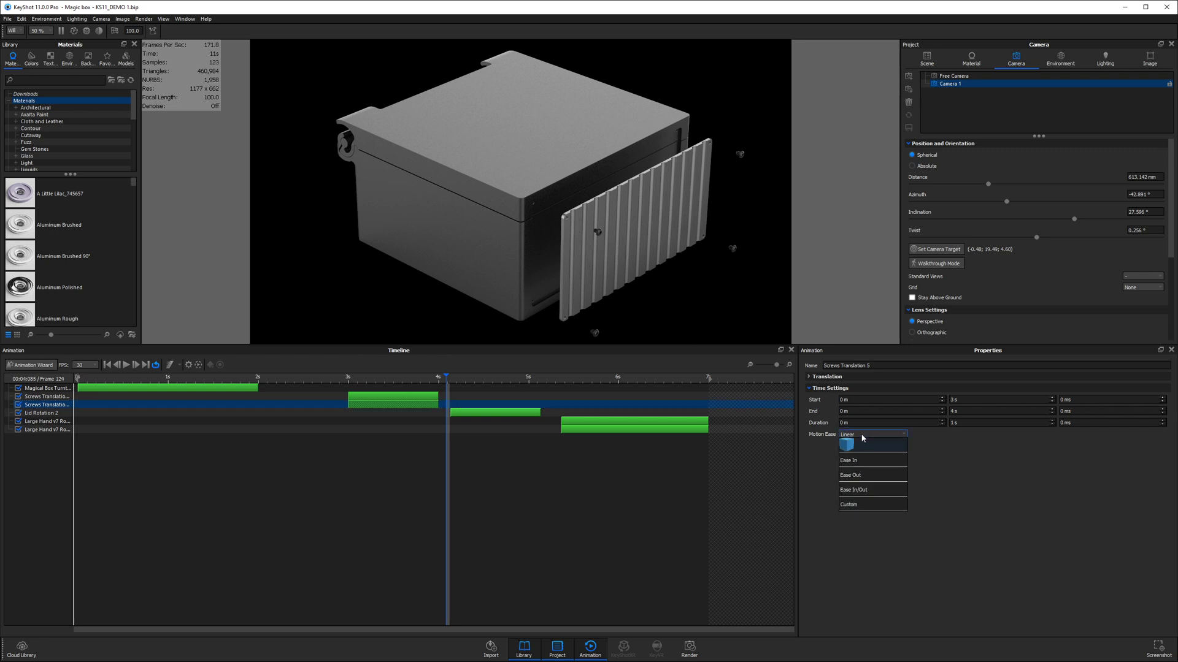
{"action": "left_click", "coordinate": [862, 500]}
{"action": "right_click", "coordinate": [867, 499]}
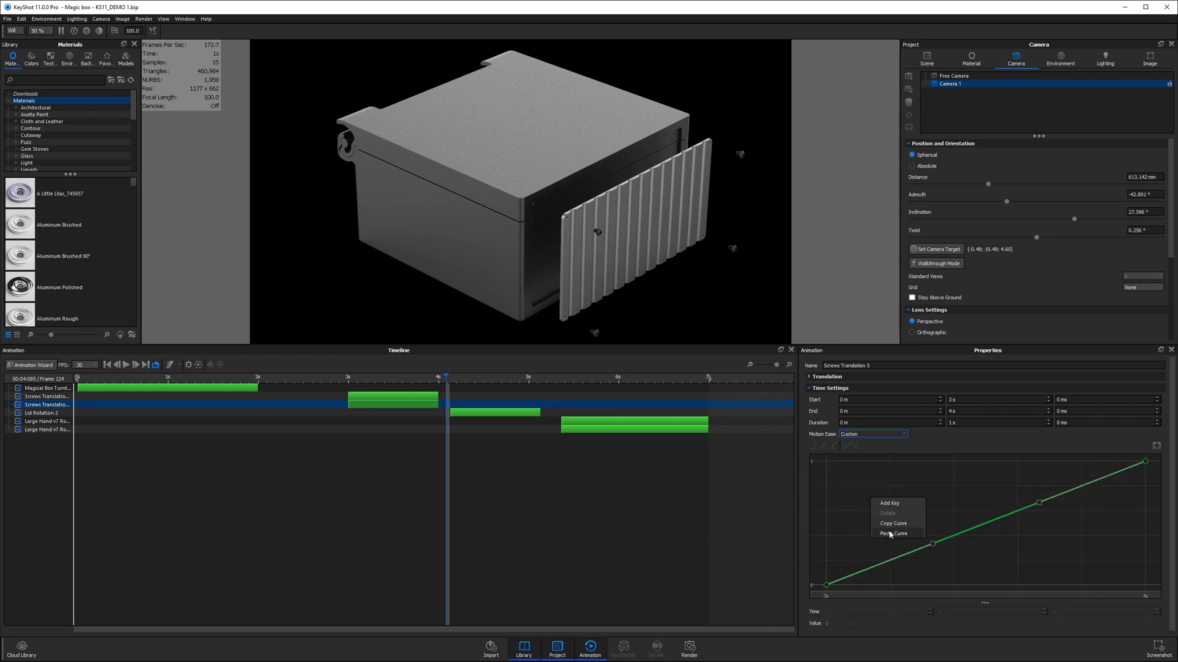
{"action": "left_click", "coordinate": [889, 532]}
{"action": "left_click", "coordinate": [348, 378]}
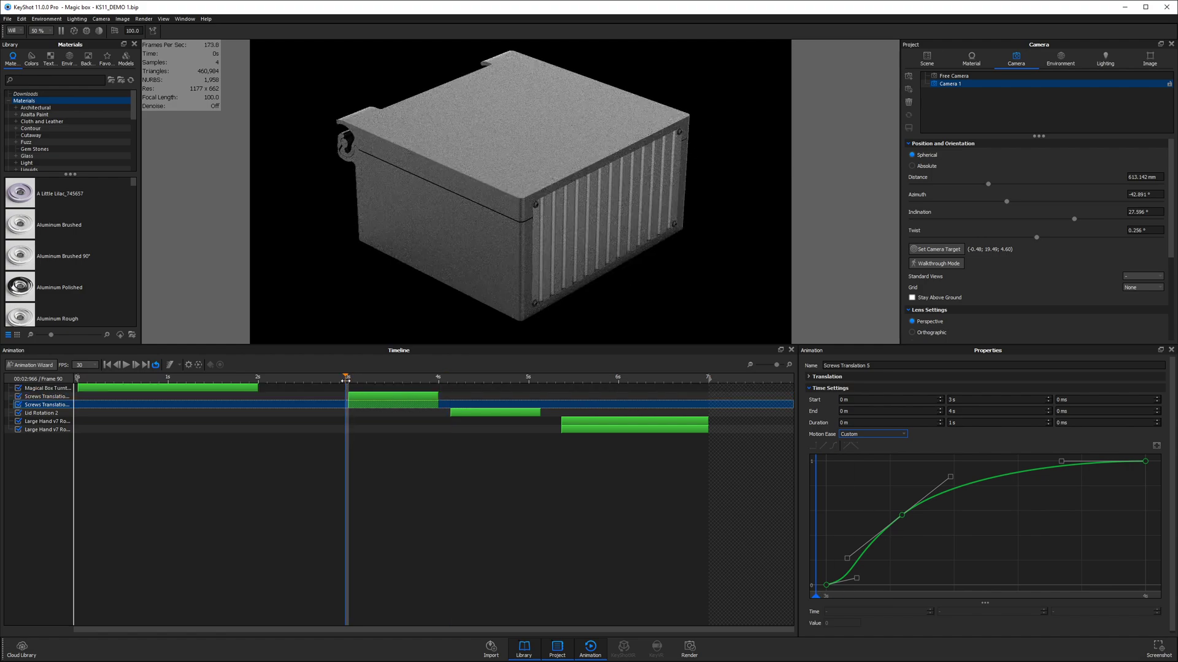
{"action": "left_click", "coordinate": [126, 366]}
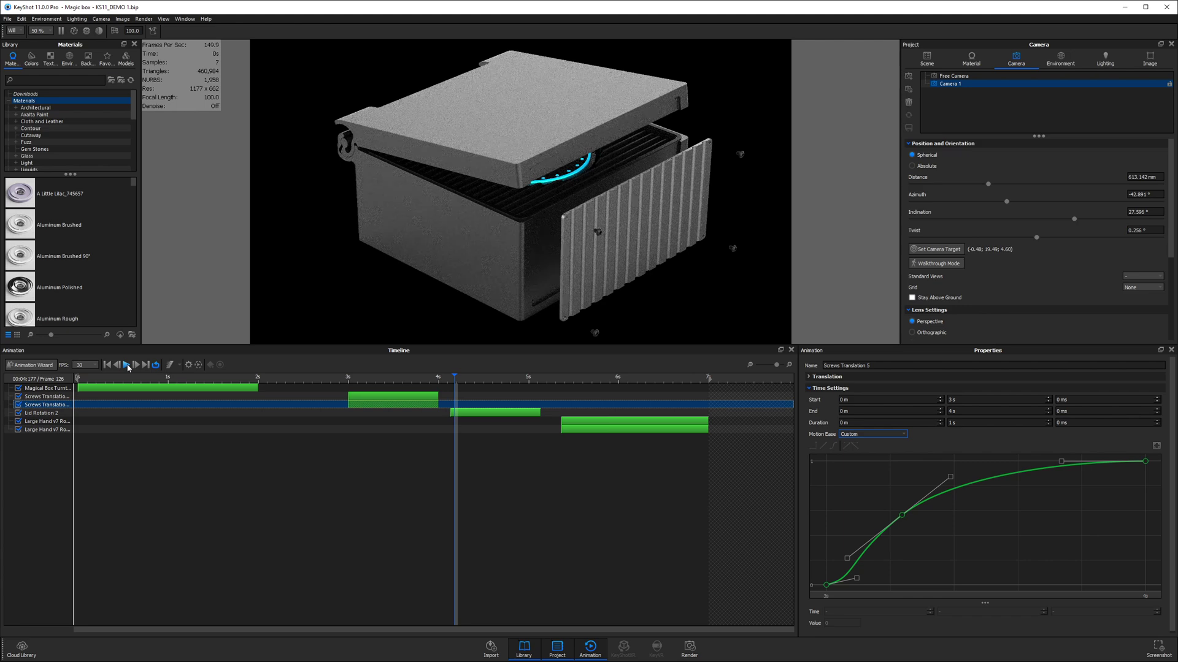
- Select both screw tracks and open their curve options, then clear the selection and scrub to frame 127
{"action": "left_click", "coordinate": [387, 398]}
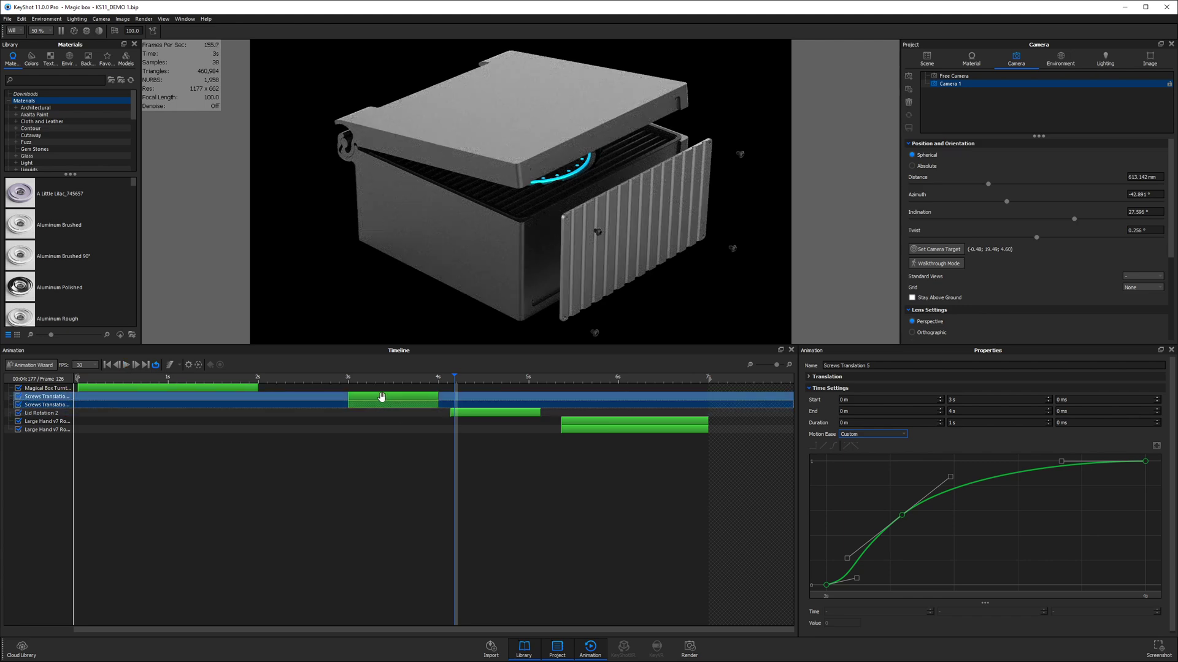
{"action": "left_click", "coordinate": [352, 413], "text": "ctrl"}
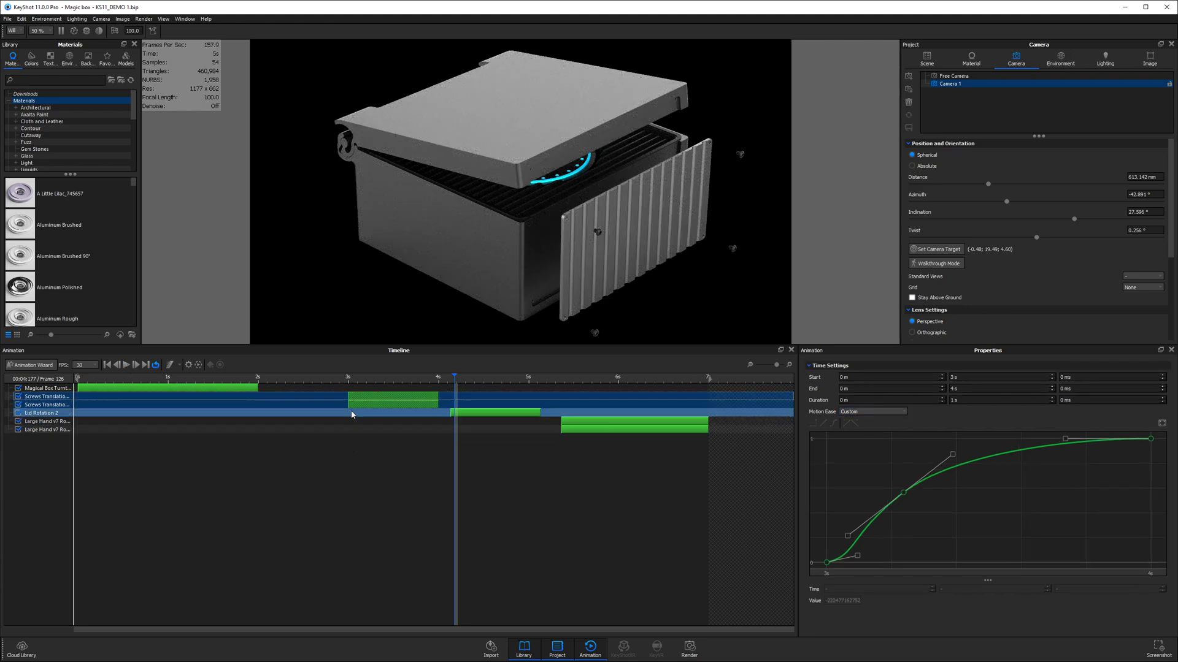
{"action": "left_click", "coordinate": [352, 414], "text": "ctrl"}
{"action": "right_click", "coordinate": [855, 462]}
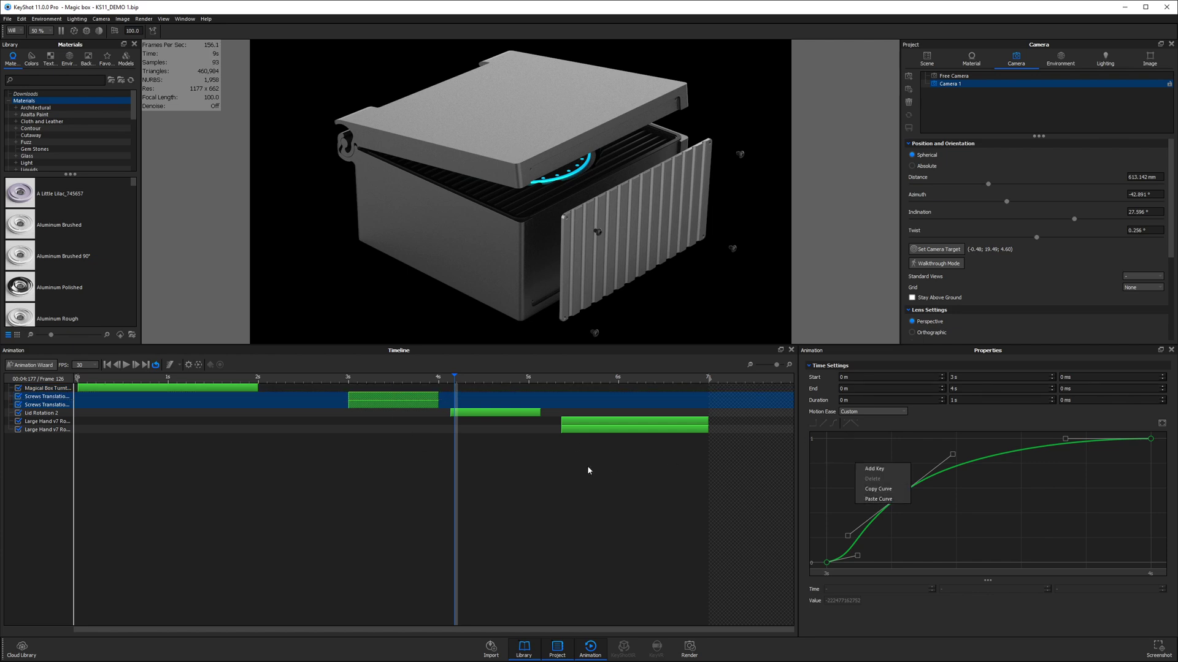
{"action": "left_click", "coordinate": [389, 384]}
{"action": "left_click_drag", "start_coordinate": [452, 383], "coordinate": [550, 376]}
- Set Lid Rotation 2's Motion Ease to Custom and fit the curve in the graph
{"action": "left_click", "coordinate": [538, 413]}
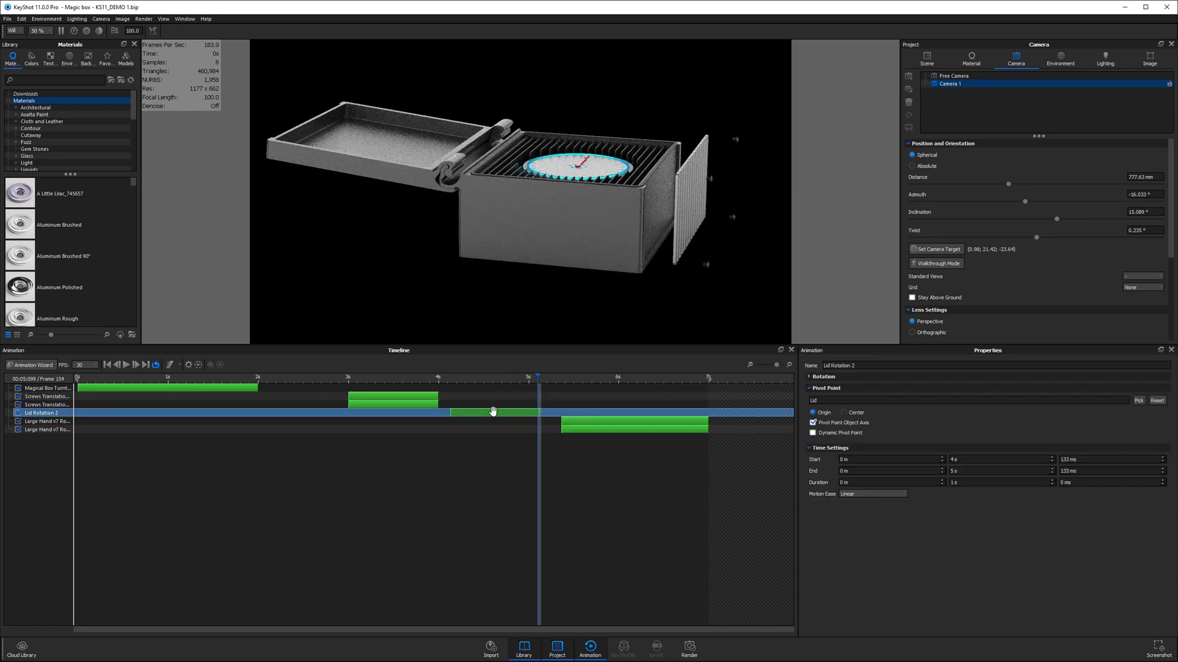
{"action": "left_click", "coordinate": [872, 494]}
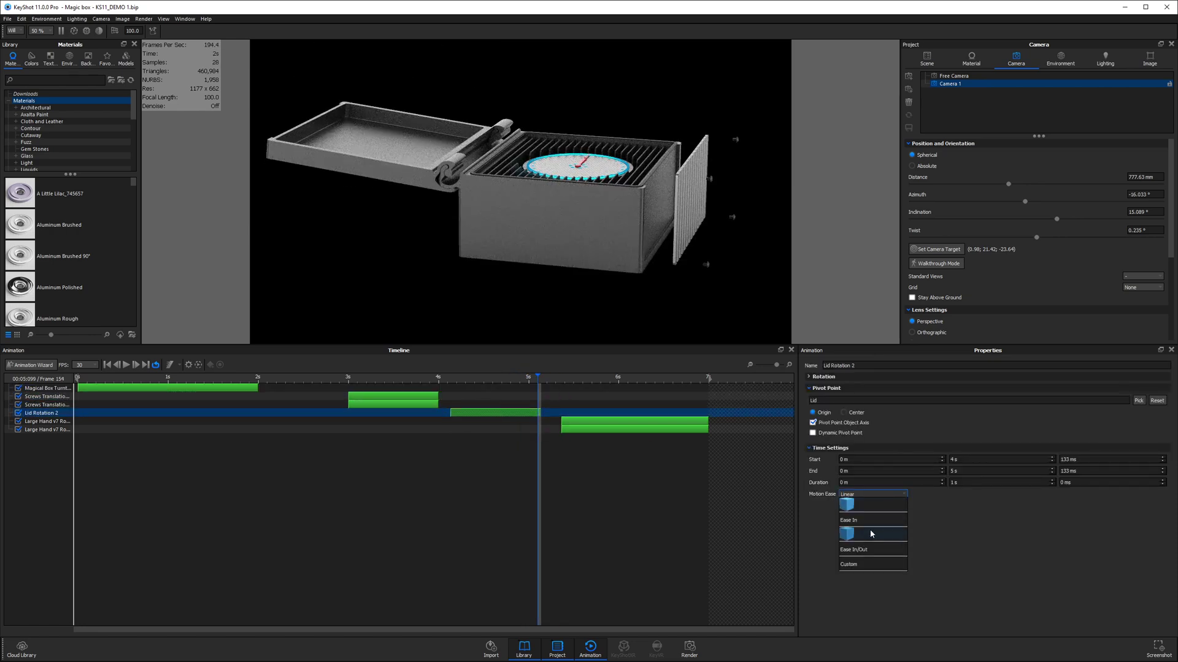
{"action": "left_click", "coordinate": [867, 557]}
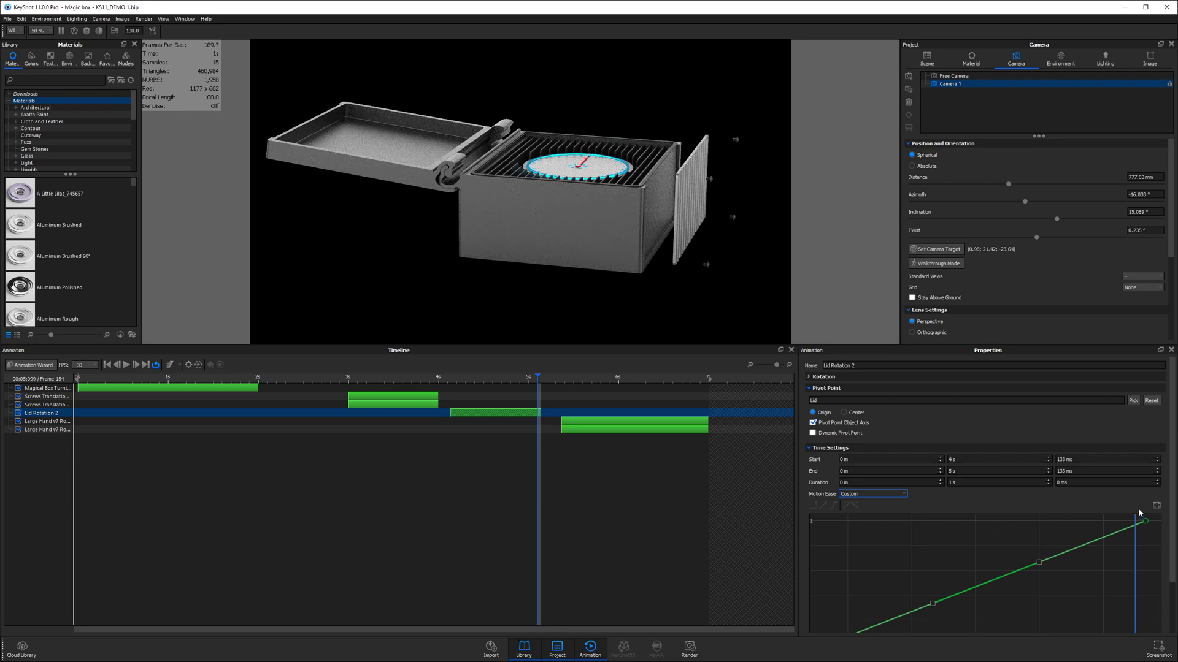
{"action": "scroll", "coordinate": [1031, 520], "scroll_direction": "down", "scroll_amount": 2}
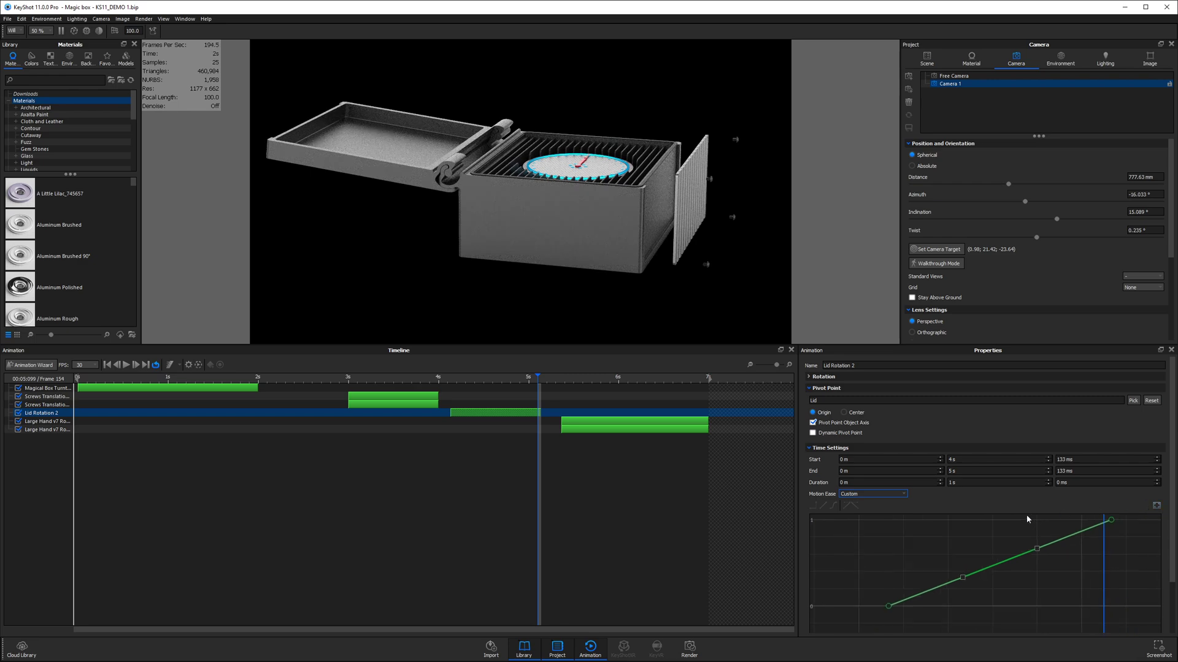
{"action": "left_click", "coordinate": [1157, 505]}
{"action": "scroll", "coordinate": [1172, 490], "scroll_direction": "down", "scroll_amount": 2}
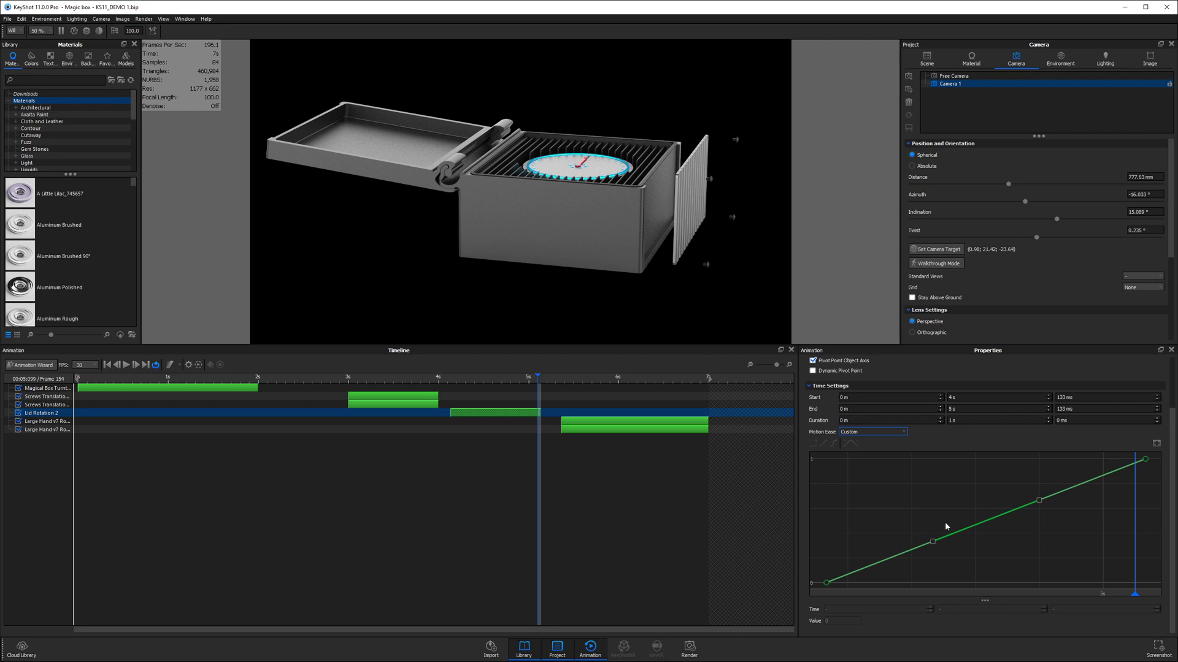
- Flatten both tangent handles into an S-curve and preview the lid opening from about 4.1 s
{"action": "left_click_drag", "start_coordinate": [932, 541], "coordinate": [1004, 555]}
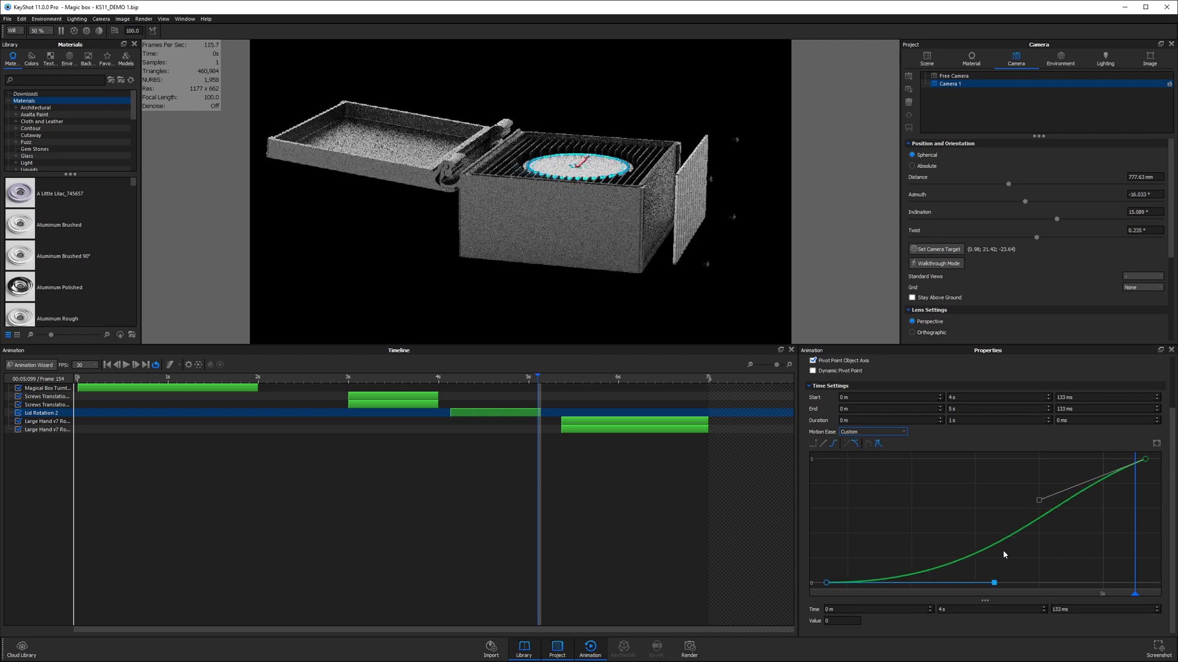
{"action": "left_click_drag", "start_coordinate": [1041, 502], "coordinate": [977, 462]}
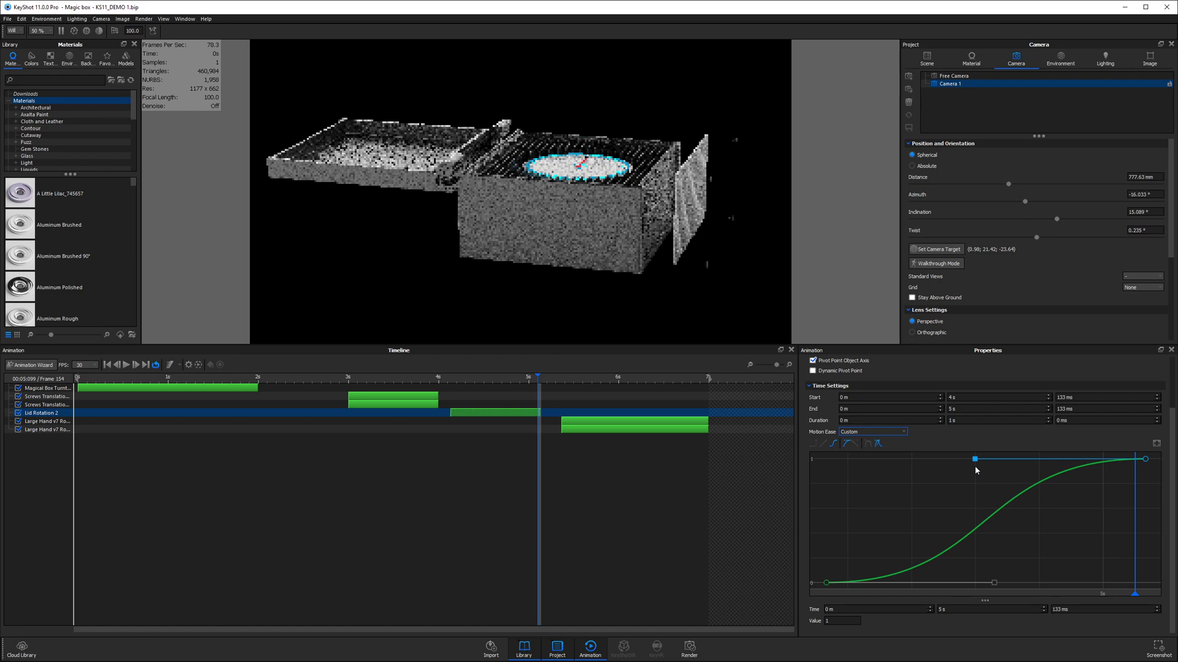
{"action": "left_click", "coordinate": [446, 378]}
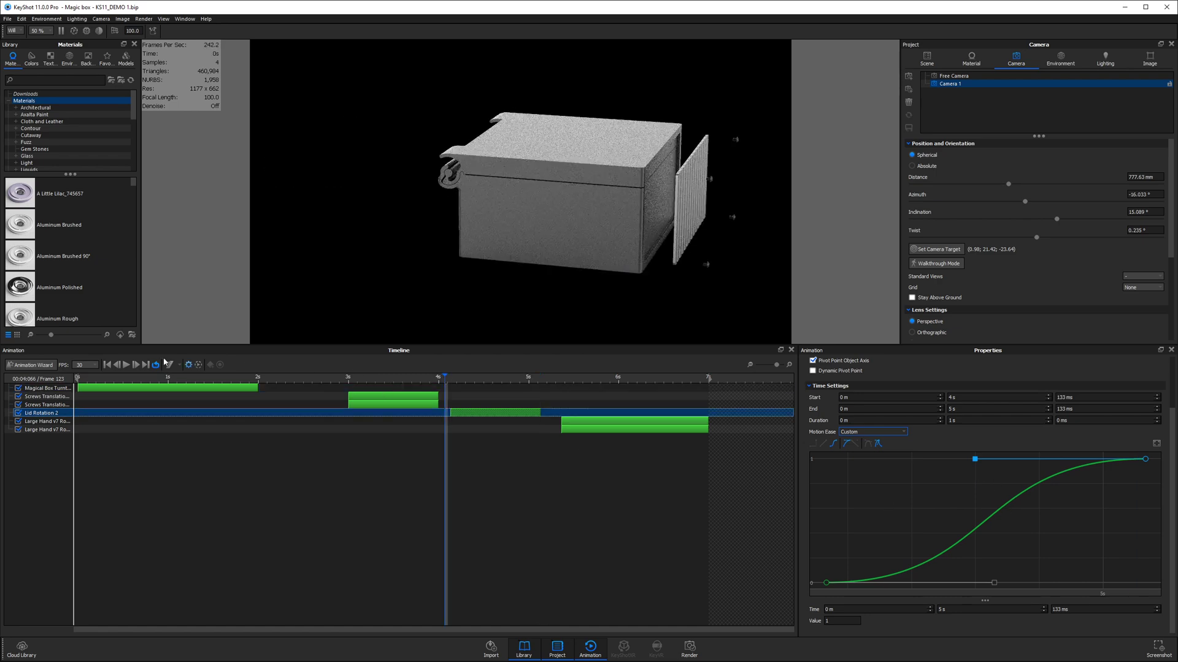
{"action": "left_click", "coordinate": [126, 365]}
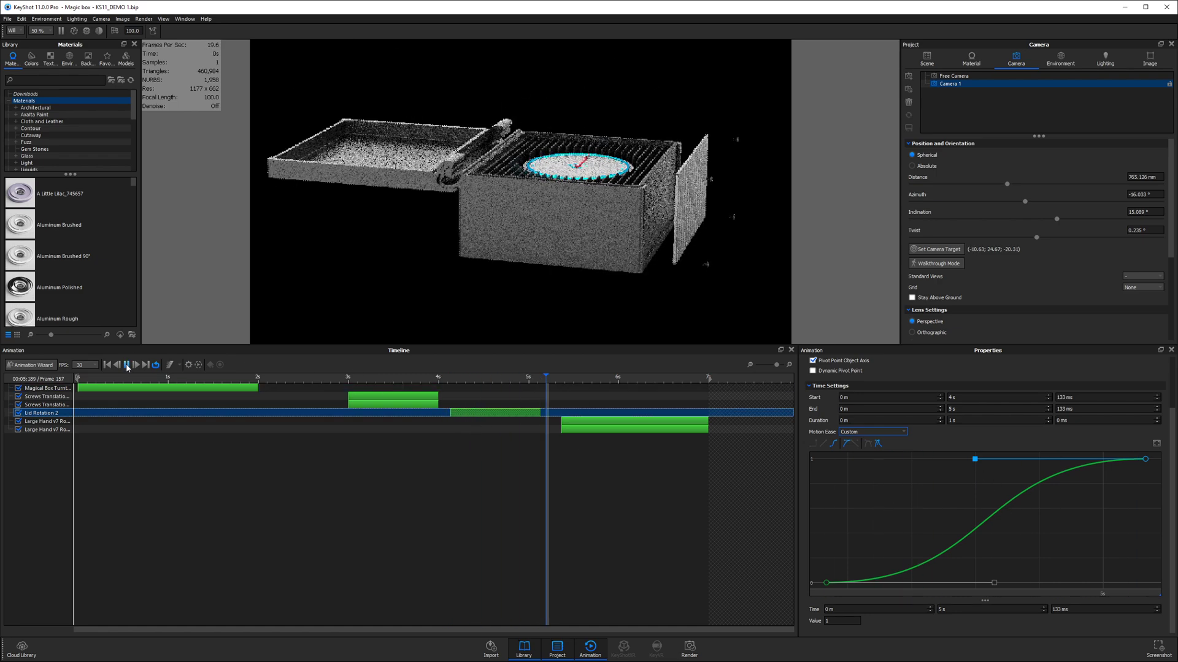
- Pull the lid ease's end tangent handle upward to add overshoot, then fit the curve
{"action": "left_click", "coordinate": [979, 477]}
{"action": "middle_click_drag", "start_coordinate": [976, 476], "coordinate": [954, 496]}
{"action": "left_click_drag", "start_coordinate": [954, 495], "coordinate": [959, 464]}
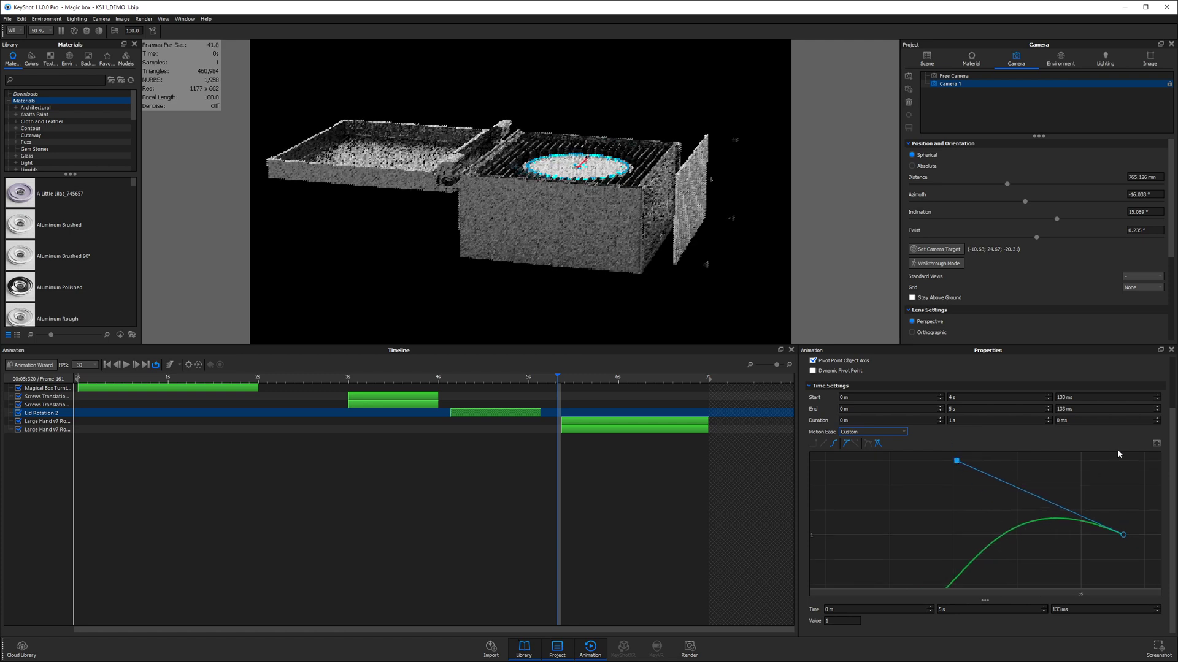
{"action": "left_click", "coordinate": [1156, 443]}
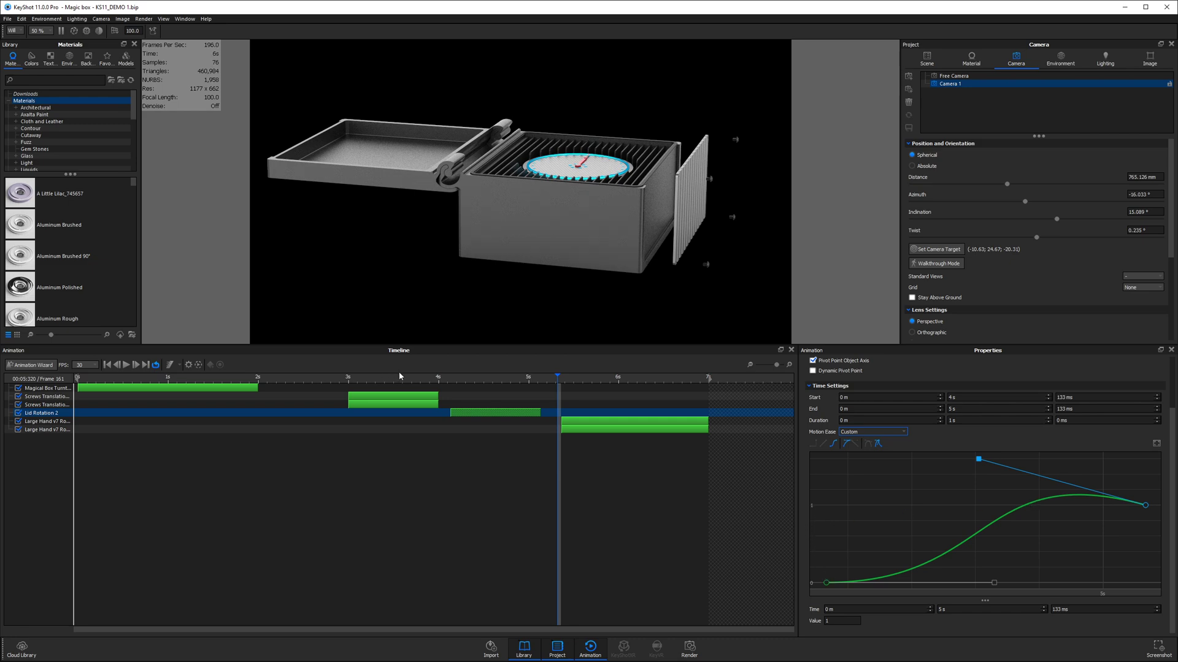
- Zoom onto the lid hinge and scrub frames 129–150 to 5 s, checking the -180° rotation
{"action": "left_click_drag", "start_coordinate": [555, 378], "coordinate": [521, 372]}
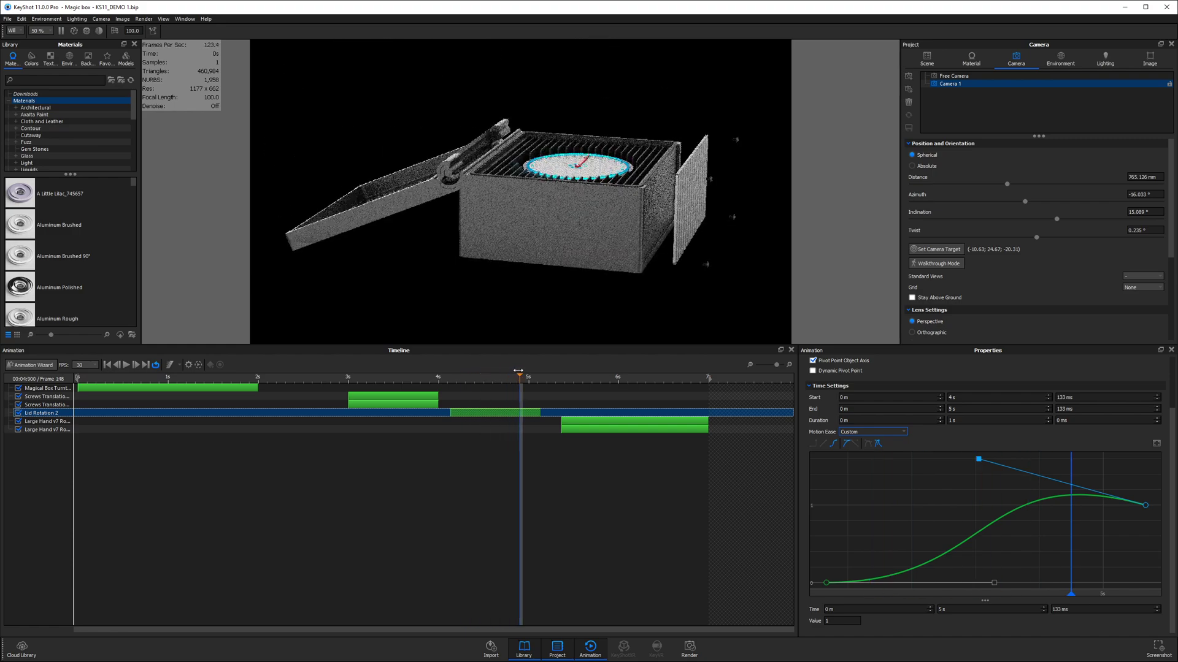
{"action": "scroll", "coordinate": [446, 181], "scroll_direction": "up", "scroll_amount": 1}
{"action": "scroll", "coordinate": [446, 181], "scroll_direction": "up", "scroll_amount": 3}
{"action": "middle_click_drag", "start_coordinate": [424, 183], "coordinate": [496, 204]}
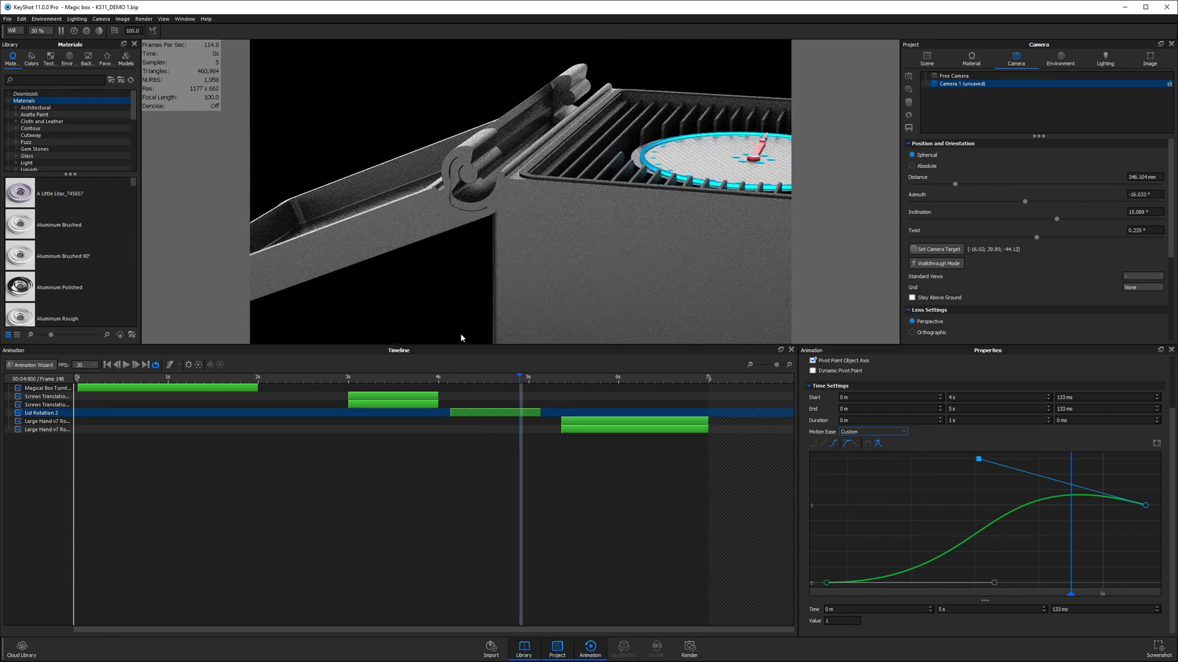
{"action": "left_click_drag", "start_coordinate": [462, 374], "coordinate": [518, 368]}
{"action": "scroll", "coordinate": [884, 379], "scroll_direction": "up", "scroll_amount": 2}
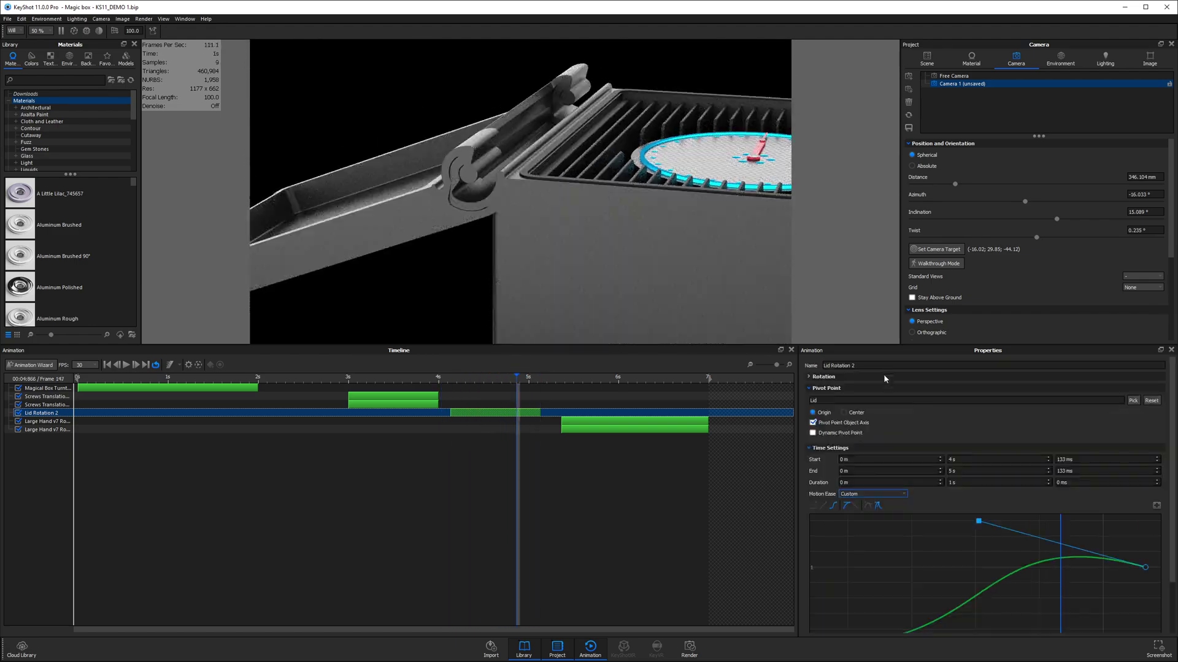
{"action": "left_click", "coordinate": [823, 378]}
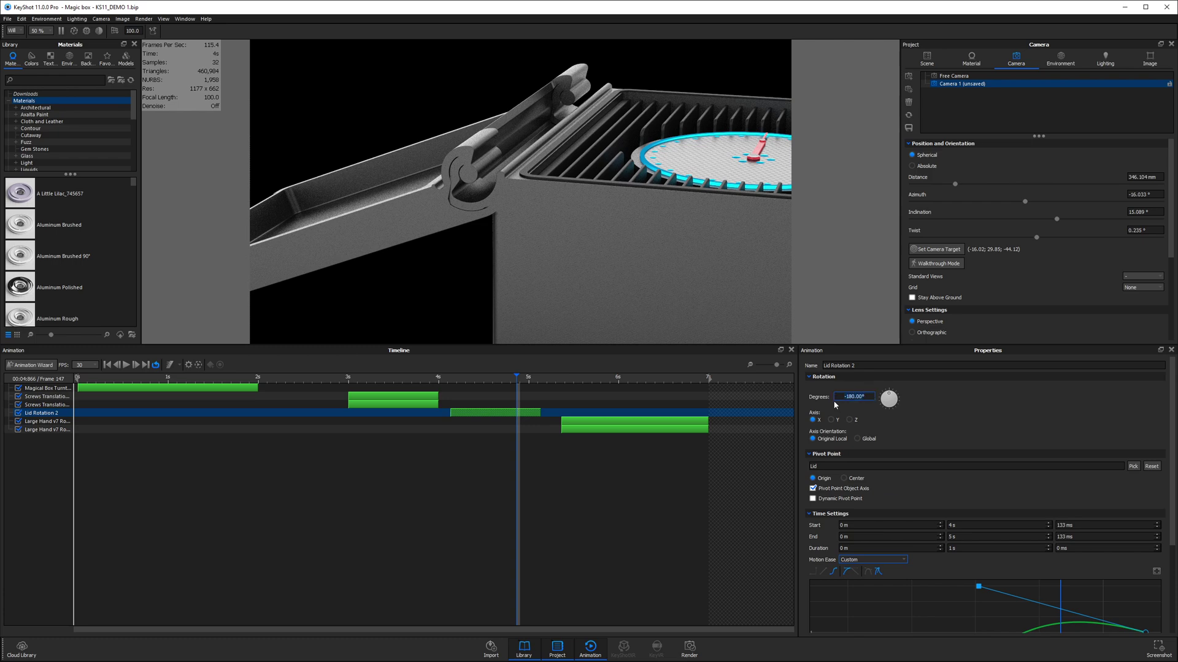
{"action": "scroll", "coordinate": [939, 499], "scroll_direction": "down", "scroll_amount": 3}
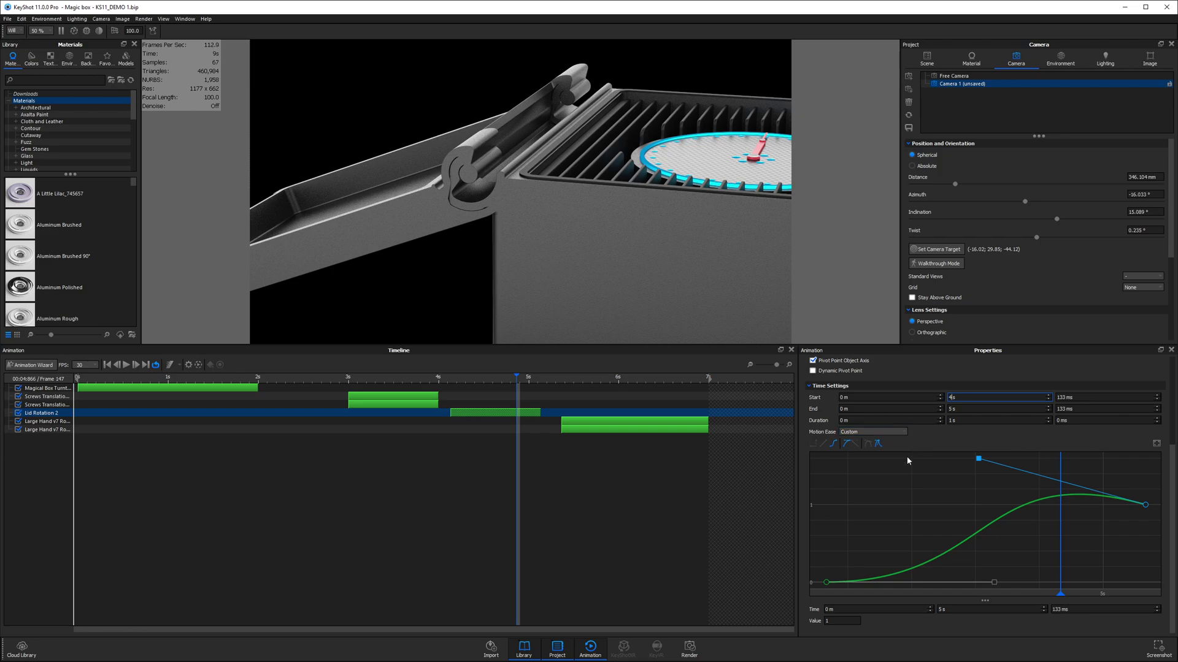
{"action": "left_click_drag", "start_coordinate": [454, 377], "coordinate": [545, 372]}
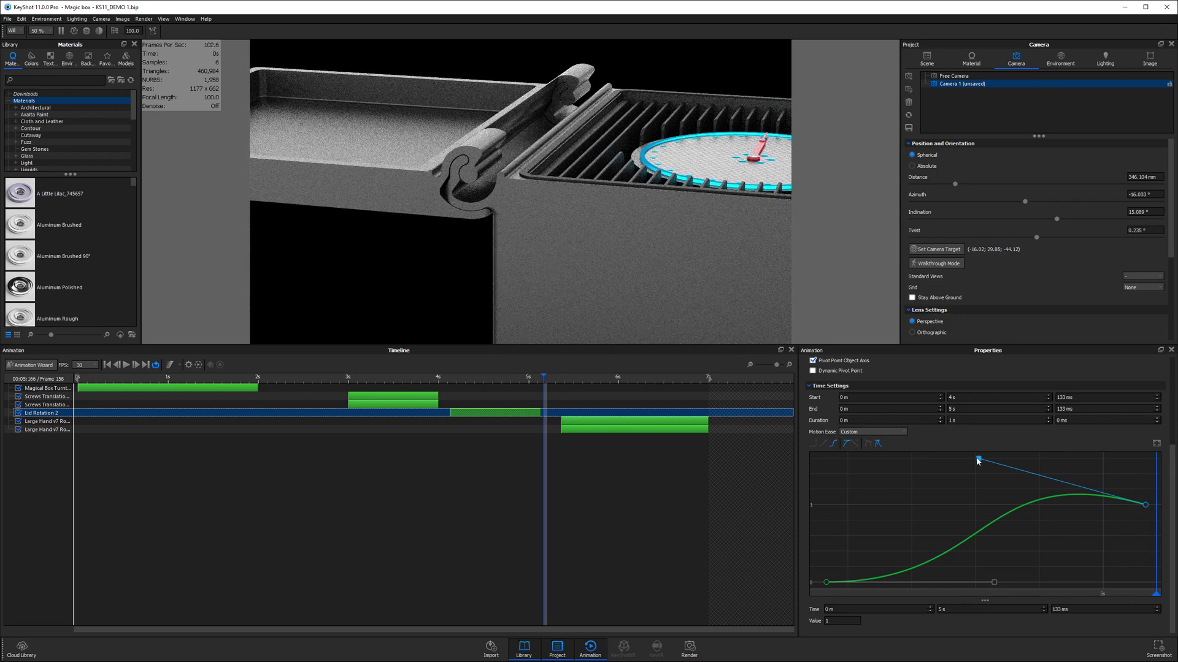
{"action": "scroll", "coordinate": [941, 492], "scroll_direction": "down", "scroll_amount": 2}
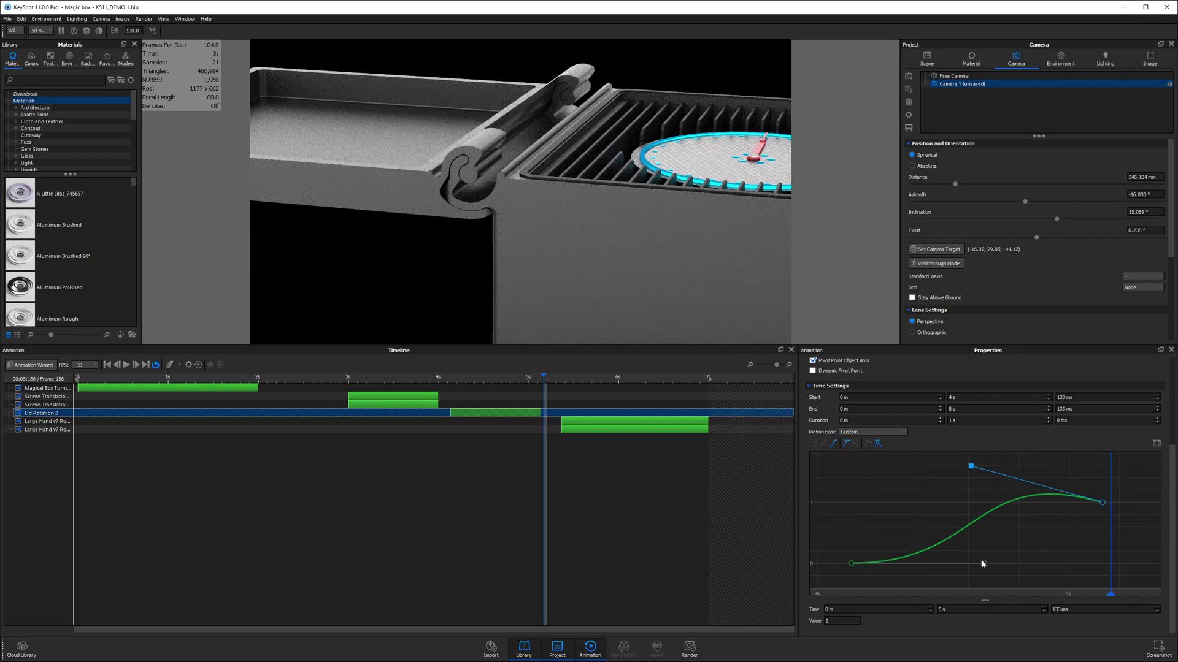
- Pull the start handle down to add a dip and scrub the lid opening from about 4.1 s
{"action": "left_click_drag", "start_coordinate": [982, 564], "coordinate": [974, 589]}
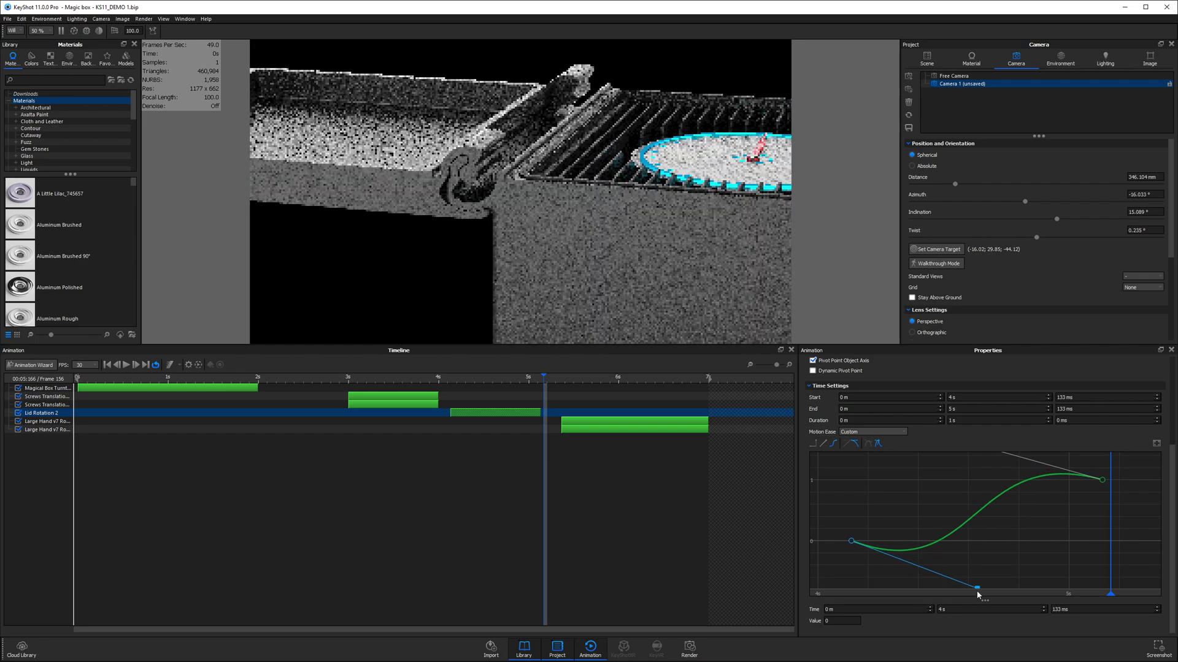
{"action": "scroll", "coordinate": [520, 304], "scroll_direction": "down", "scroll_amount": 3}
{"action": "left_click", "coordinate": [451, 379]}
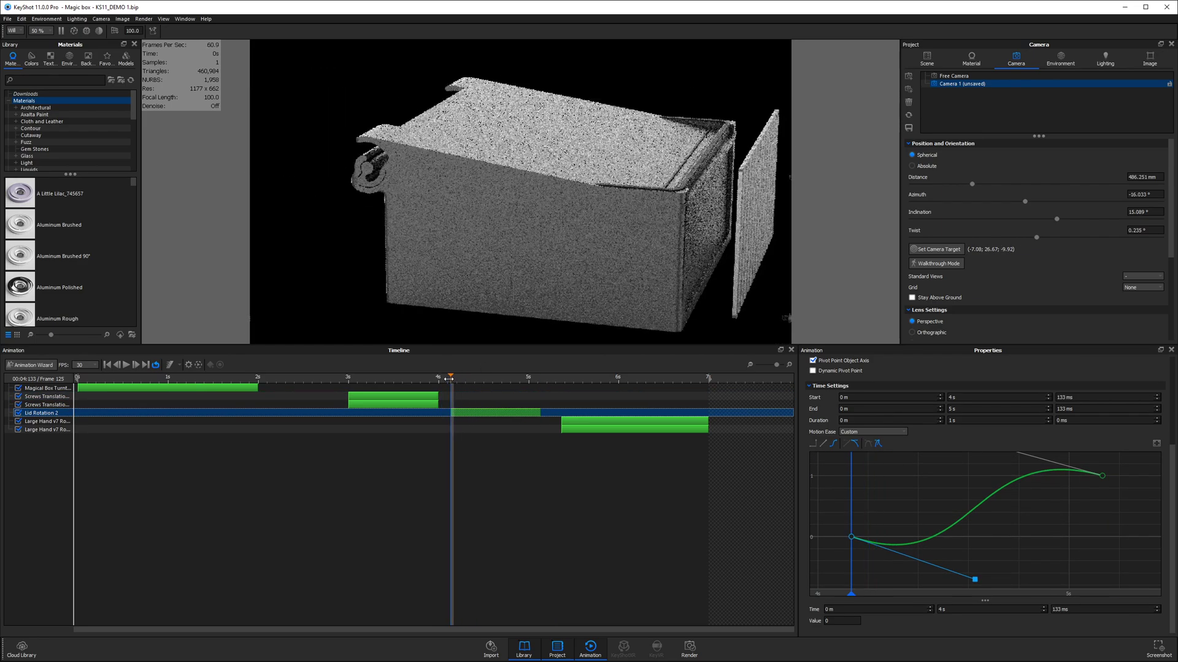
{"action": "left_click_drag", "start_coordinate": [449, 379], "coordinate": [522, 387]}
- Level the start and end tangent handles to remove the dip and overshoot, then scrub to check
{"action": "left_click_drag", "start_coordinate": [975, 580], "coordinate": [976, 538]}
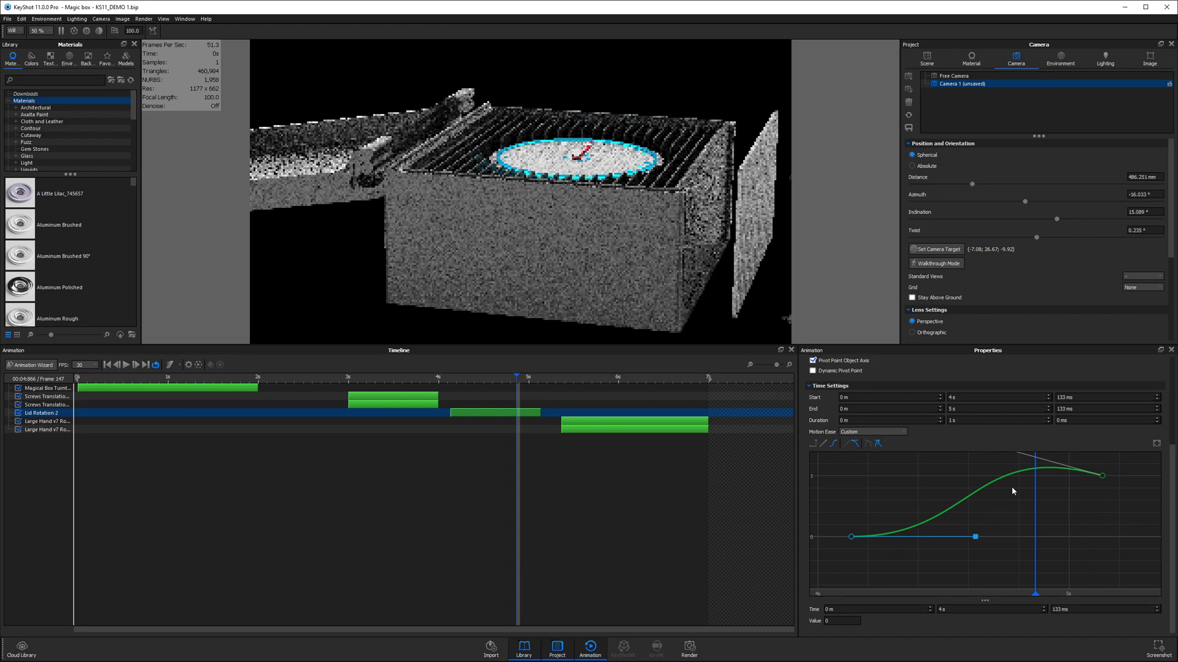
{"action": "left_click", "coordinate": [1102, 476]}
{"action": "left_click_drag", "start_coordinate": [1019, 454], "coordinate": [960, 479]}
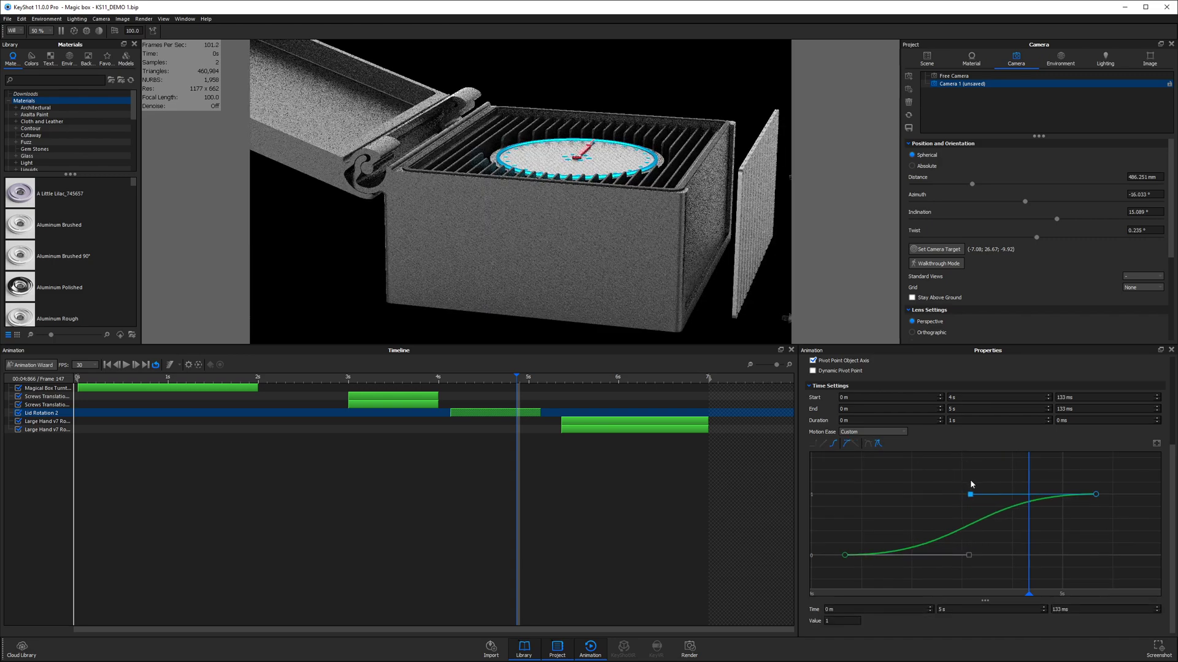
{"action": "mouse_move", "coordinate": [509, 387]}
{"action": "left_mouse_down"}
{"action": "mouse_move", "coordinate": [439, 388]}
{"action": "mouse_move", "coordinate": [525, 391]}
{"action": "left_mouse_up"}
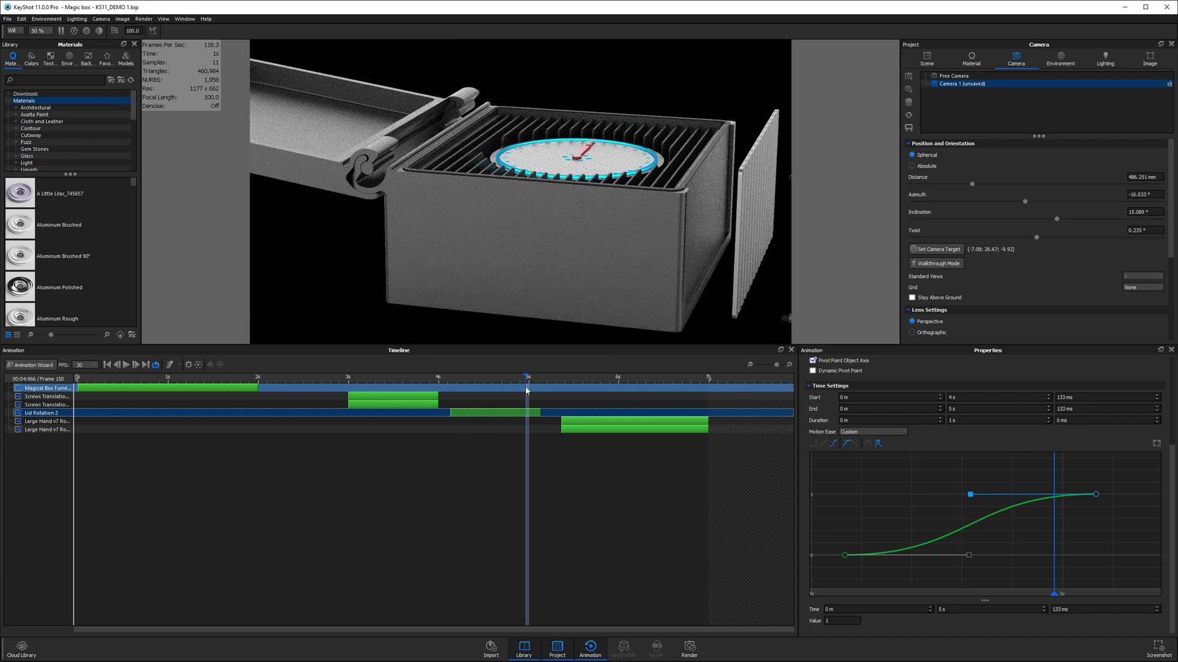